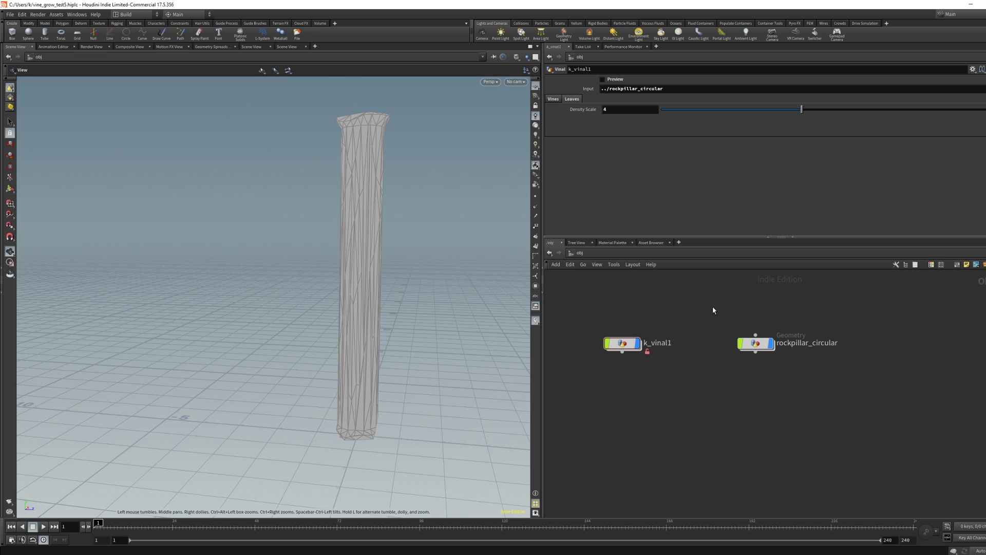
Step: Inspect the imported file node inside the rockpillar_circular object and return to the object level
left_click_drag(723, 313, 786, 366)
left_click_drag(712, 305, 817, 376)
double_click(756, 343)
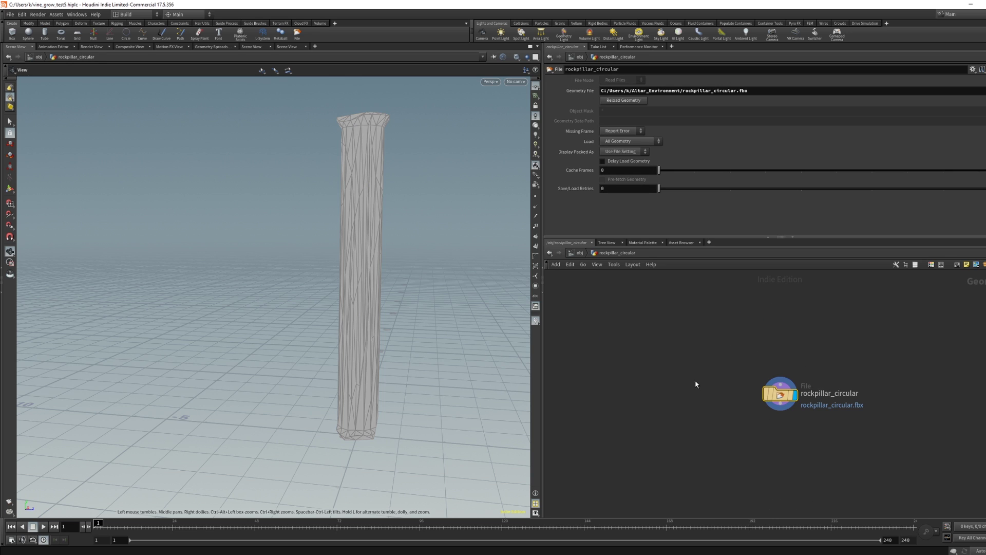
left_click(579, 253)
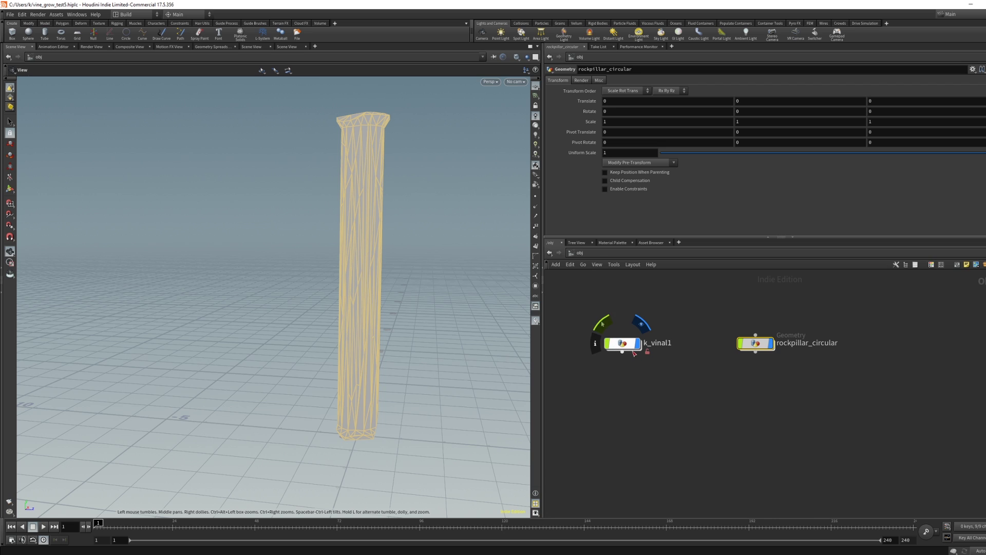
Step: Open the k_vinal1 network and display the result of its remesh2 node
left_click_drag(574, 307, 640, 364)
double_click(621, 344)
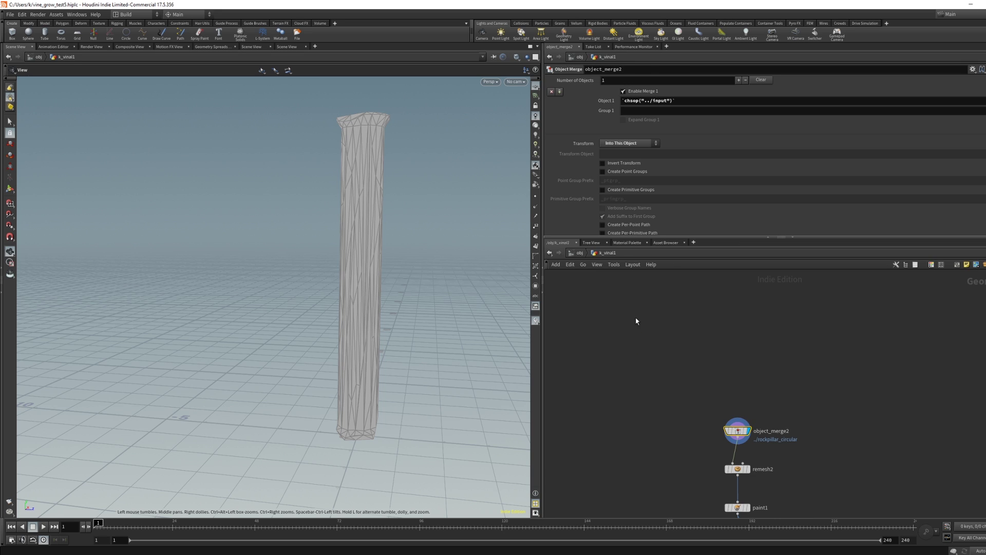
middle_click_drag(661, 360, 645, 300)
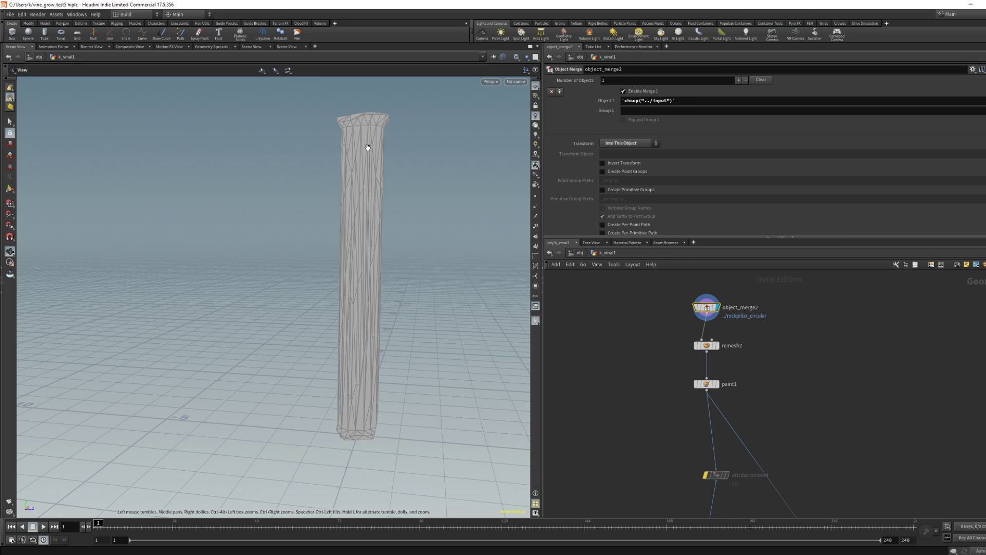
left_click(708, 346)
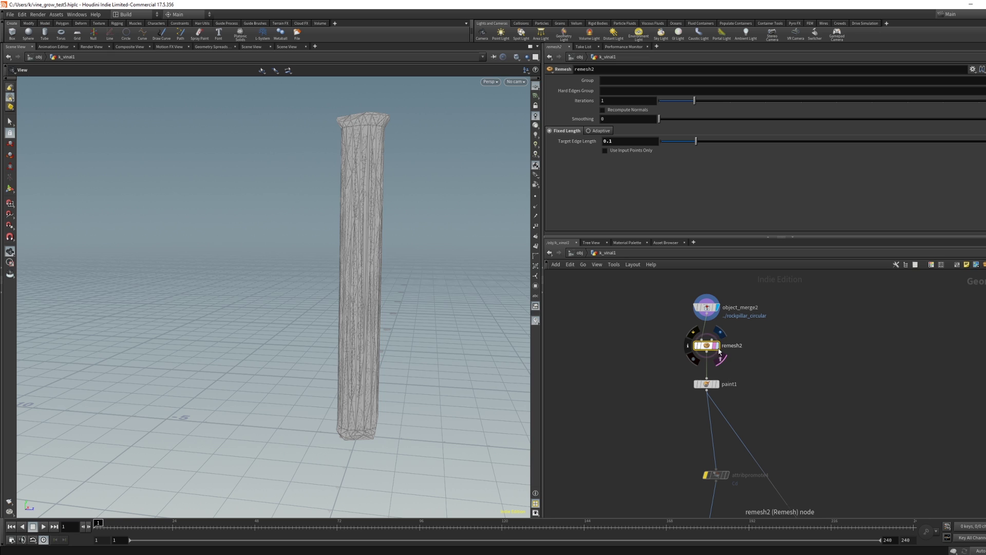
left_click(720, 346)
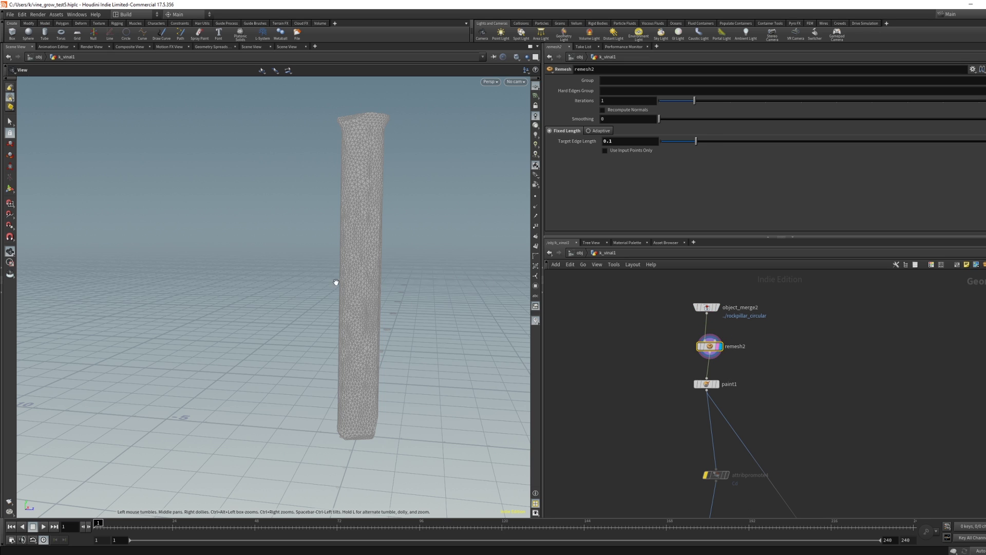
Step: Display the paint1 node and examine the painted mask around the pillar
left_click(718, 383)
left_click(707, 384)
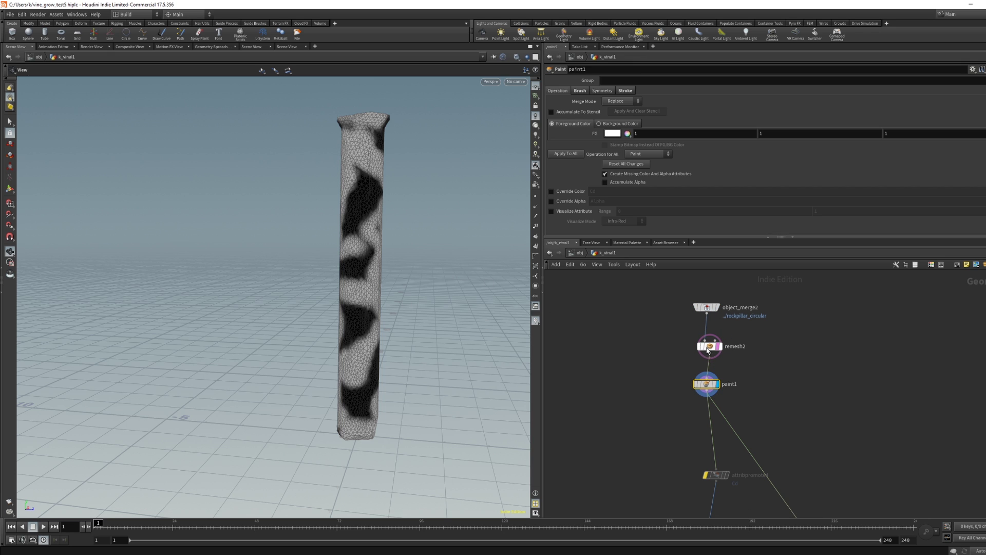
mouse_move(406, 301)
left_mouse_down()
mouse_move(349, 266)
mouse_move(425, 269)
left_mouse_up()
left_click_drag(382, 394, 540, 398)
Step: Display the node following the bypassed attribpromote node and examine its effect on the pillar
middle_click_drag(653, 438, 640, 243)
left_click(707, 338)
left_click(714, 338)
left_click_drag(390, 298, 346, 231)
Step: Display the merge7 node and examine the lines connecting adjacent points on the pillar surface up close
middle_click_drag(663, 401, 561, 218)
middle_click_drag(781, 436, 687, 310)
middle_click_drag(651, 371, 601, 279)
left_click(688, 363)
left_click(676, 362)
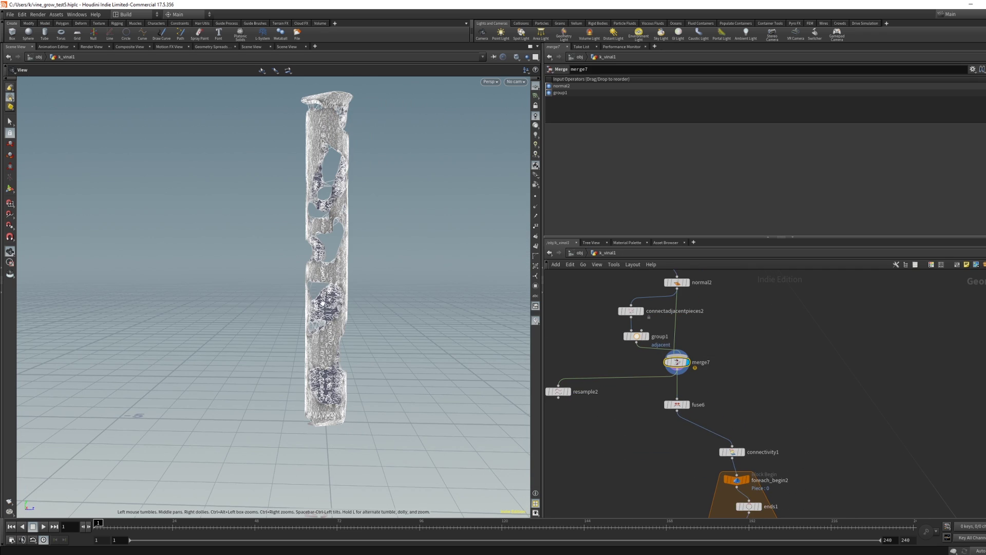
right_click_drag(318, 295, 369, 208)
scroll(358, 218, "up", 4)
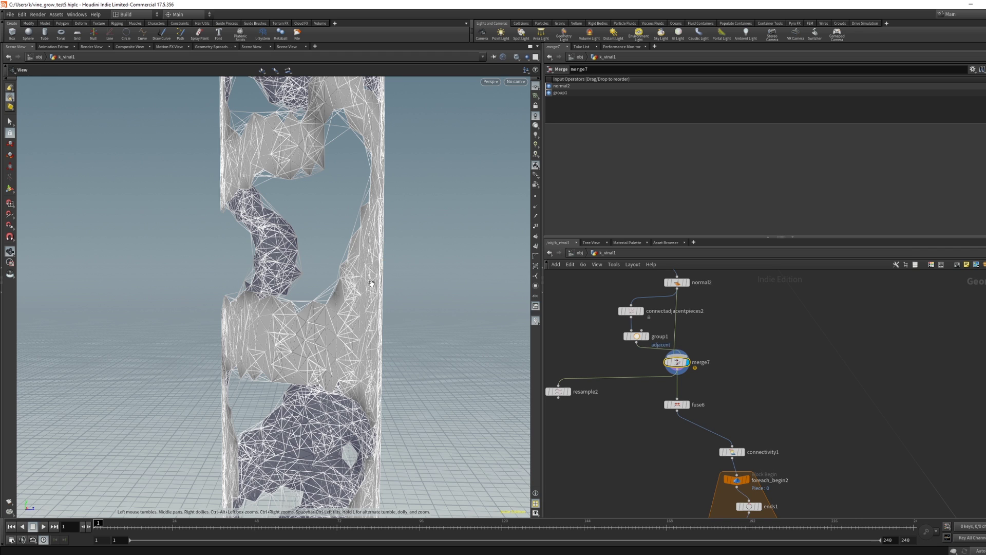
Step: Display the output of the foreach_end2 loop block
middle_click_drag(686, 374, 665, 273)
middle_click_drag(676, 416, 656, 317)
left_click(712, 449)
middle_click_drag(715, 486, 711, 399)
left_click(730, 422)
left_click_drag(676, 404, 723, 430)
Step: Examine the web of connection lines produced by the foreach_end2 loop, both up close and across the pillar
scroll(326, 287, "up", 5)
middle_click_drag(326, 286, 323, 213)
middle_click_drag(622, 378, 633, 340)
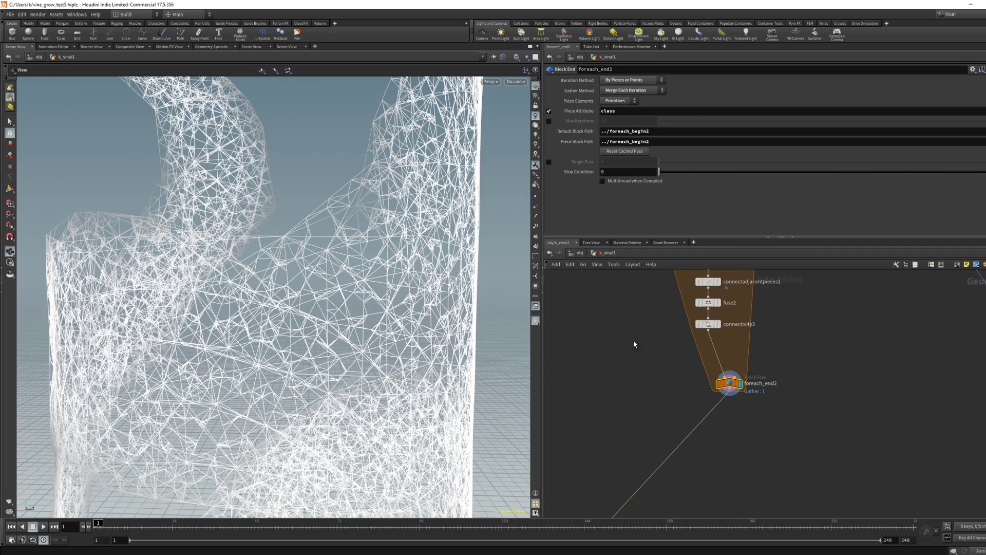
scroll(320, 315, "up", 5)
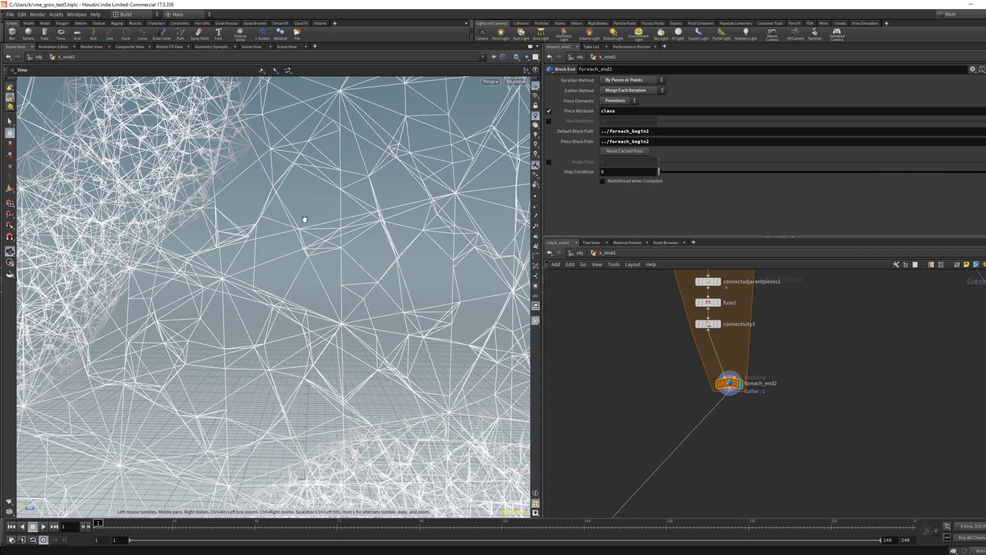
scroll(355, 191, "down", 5)
left_click_drag(355, 190, 337, 155)
scroll(333, 127, "up", 4)
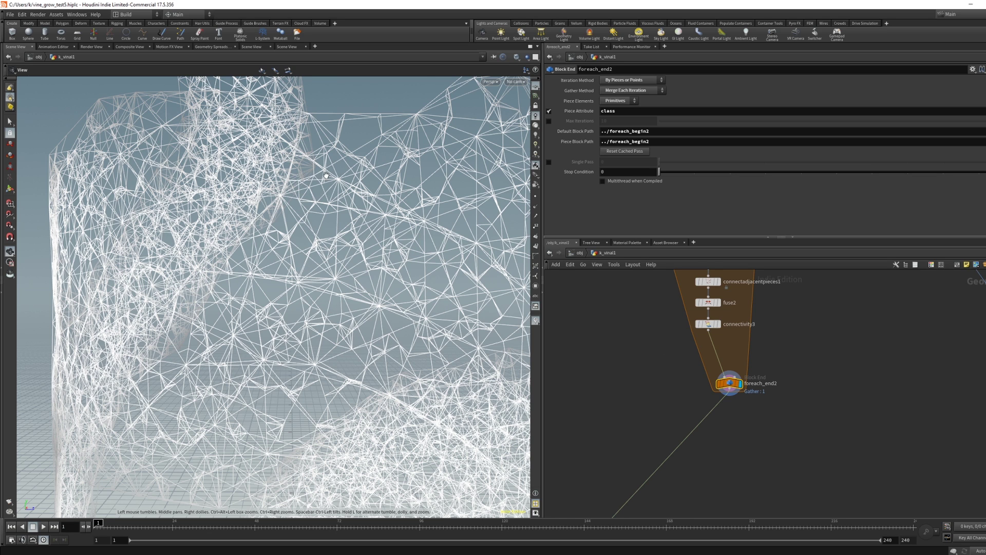
scroll(330, 175, "down", 4)
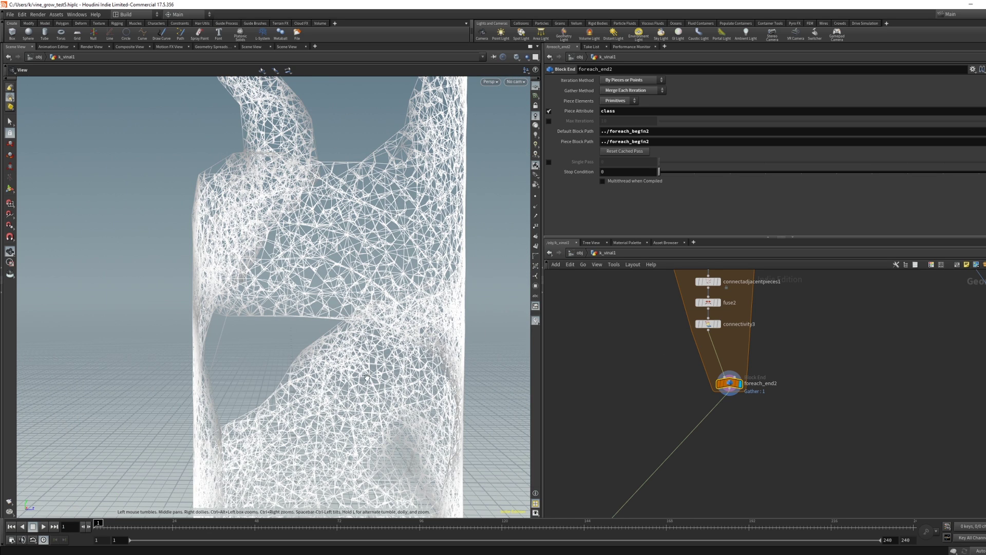
middle_click_drag(366, 382, 382, 264)
Step: Display the fuse3 node further down the network and view its settings
middle_click_drag(628, 402, 717, 205)
middle_click_drag(576, 380, 660, 233)
middle_click_drag(570, 429, 601, 236)
left_click(672, 319)
left_click(679, 320)
Step: Display the sort4 node and inspect its result from the pillar's base up along its height
middle_click_drag(610, 478, 627, 367)
middle_click_drag(672, 402, 644, 357)
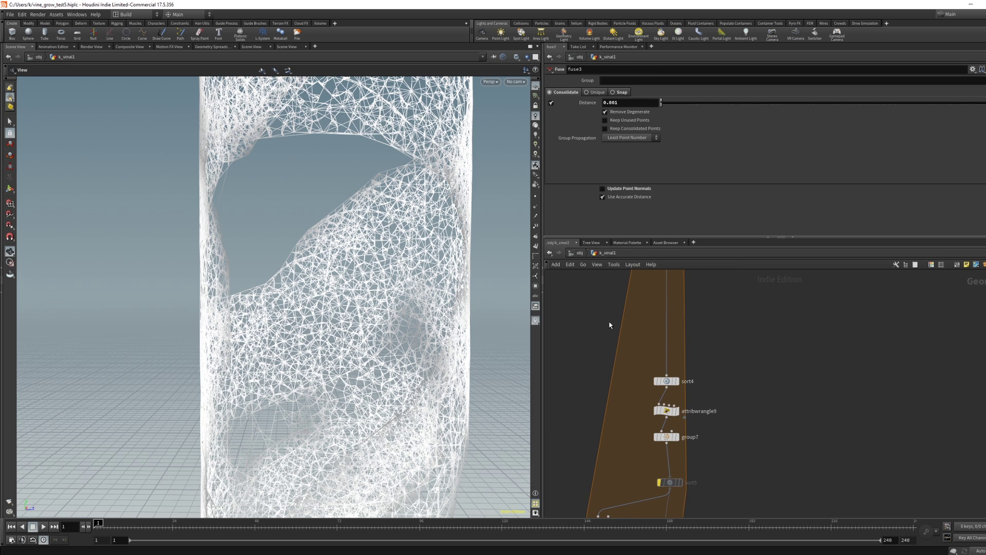
right_click_drag(607, 332, 662, 327)
left_click(771, 358)
left_click(763, 362)
right_click_drag(355, 354, 203, 381)
middle_click_drag(349, 318, 362, 195)
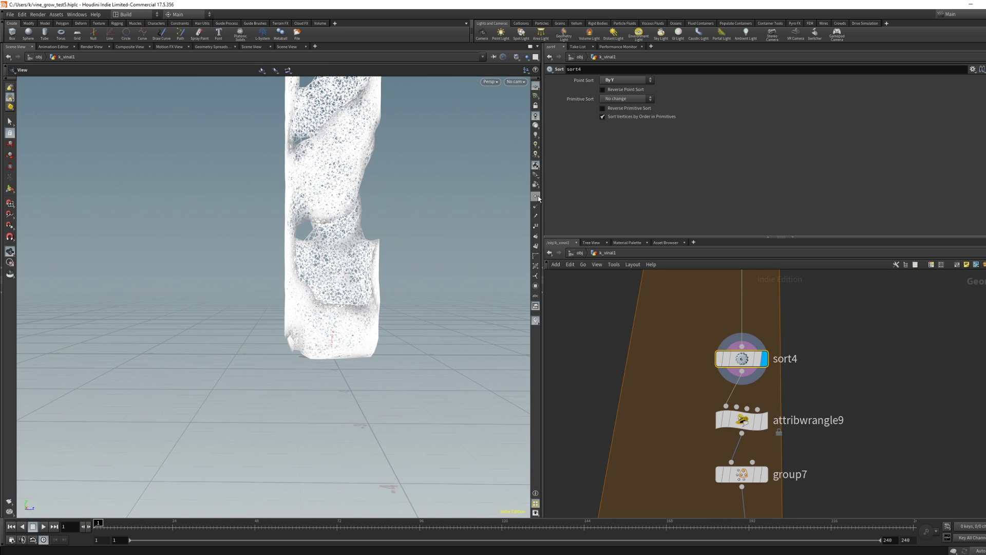
left_click_drag(425, 214, 354, 457, "alt")
left_click_drag(358, 148, 371, 278, "alt")
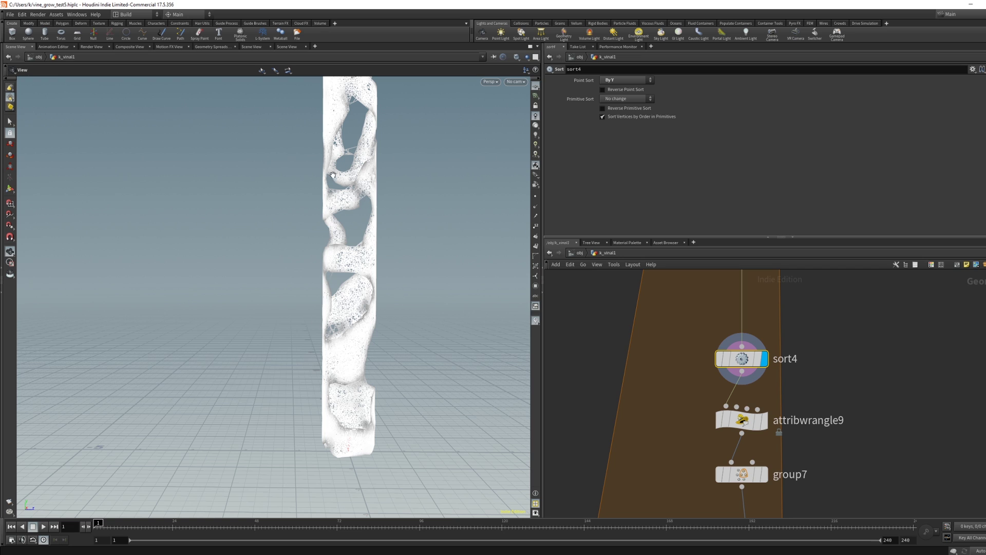
Step: Display the attribwrangle9 node, enlarge the parameter area and check the node's geometry info
middle_click_drag(680, 440, 630, 377)
left_click(692, 358)
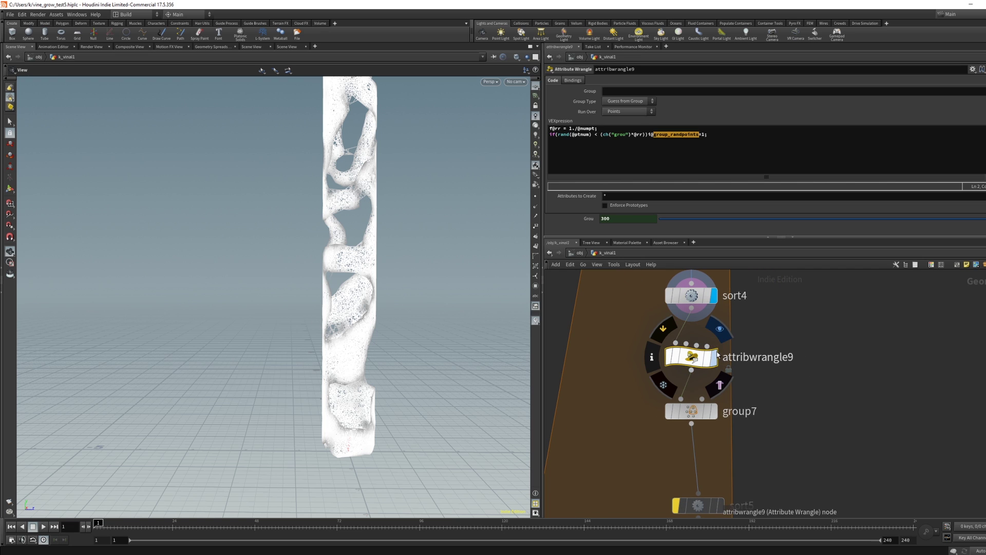
middle_click_drag(612, 300, 616, 347)
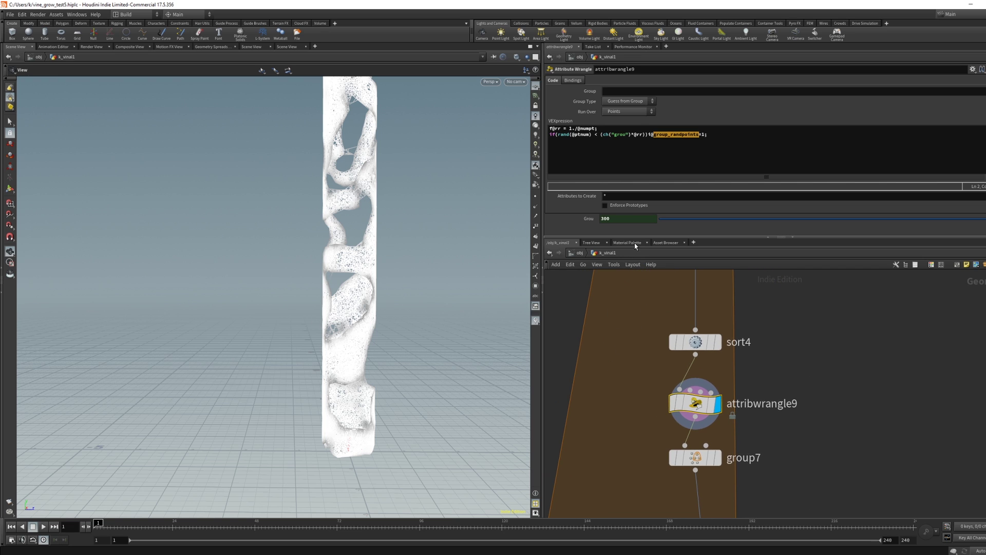
left_click_drag(634, 238, 630, 311)
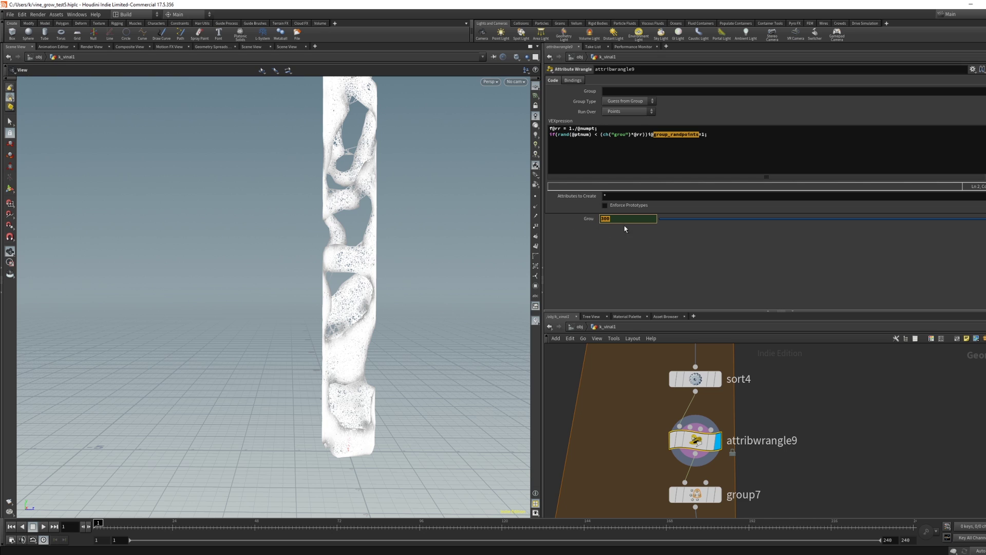
middle_click(664, 444)
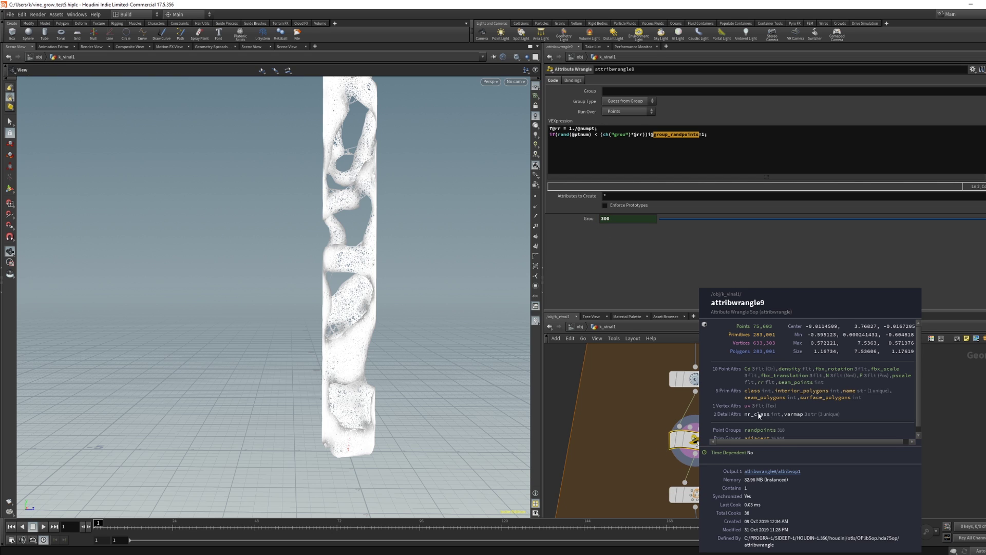
left_click(571, 129)
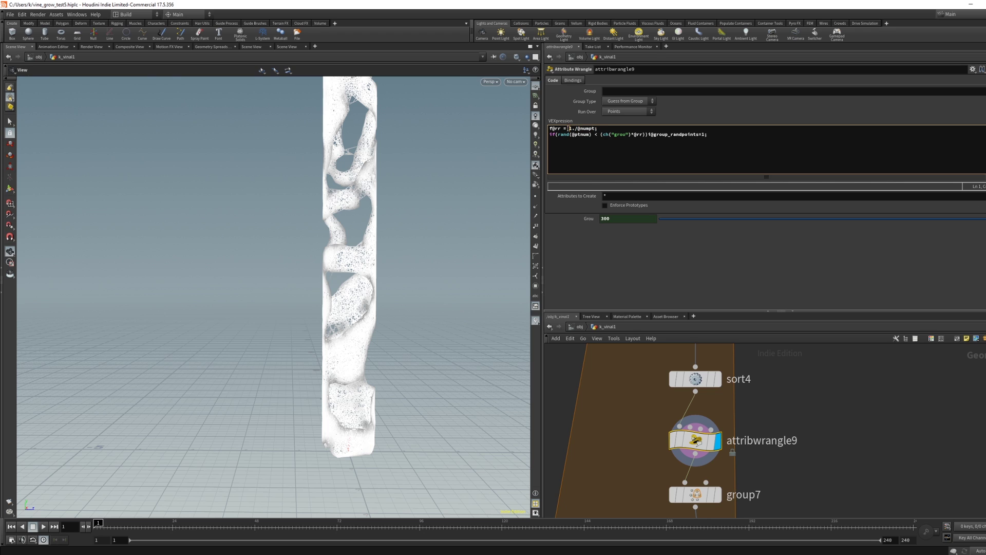
double_click(570, 129)
left_click_drag(556, 134, 584, 134)
left_click(601, 134)
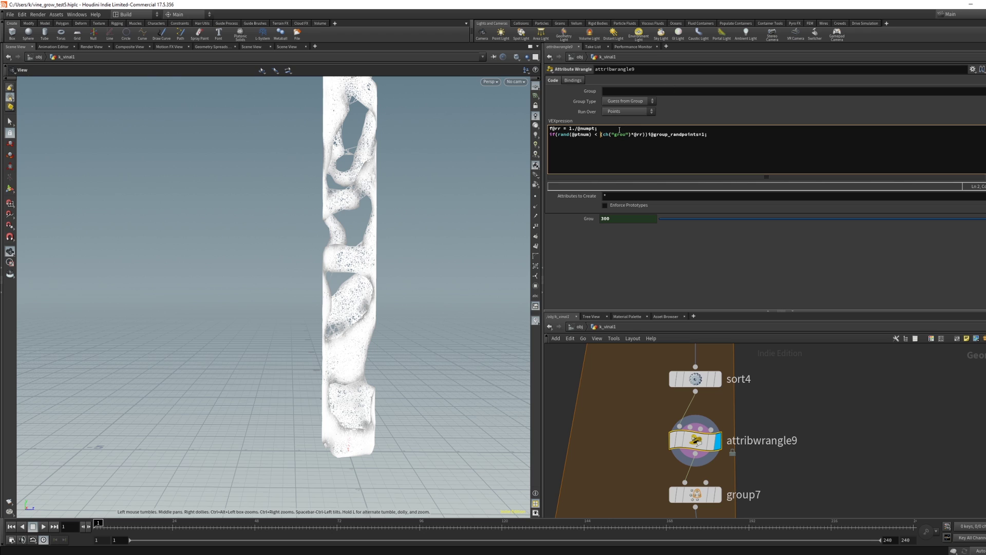
left_click(618, 220)
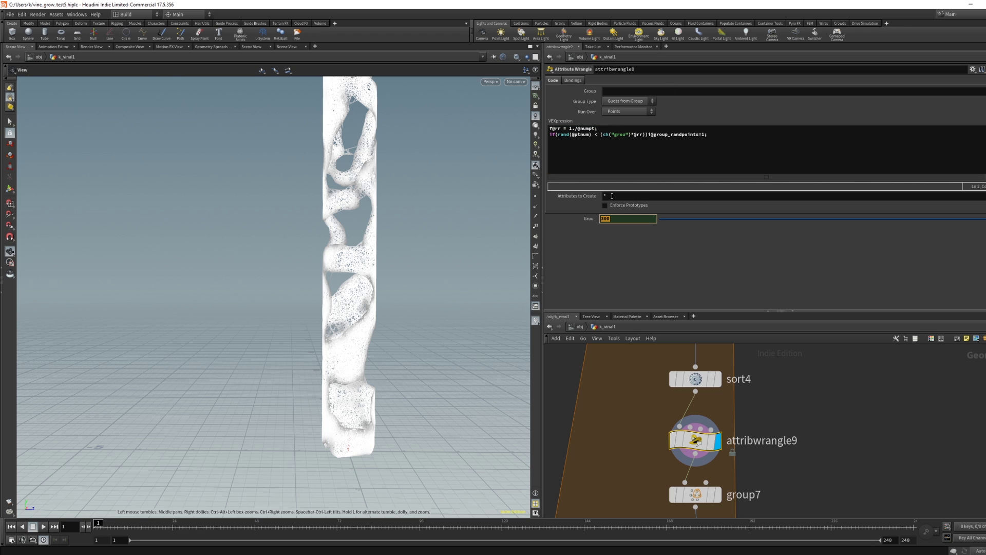
Step: Examine the group_randpoints part of the wrangle expression and check the node's point groups in its info
left_click(631, 134)
left_click_drag(566, 128, 653, 134)
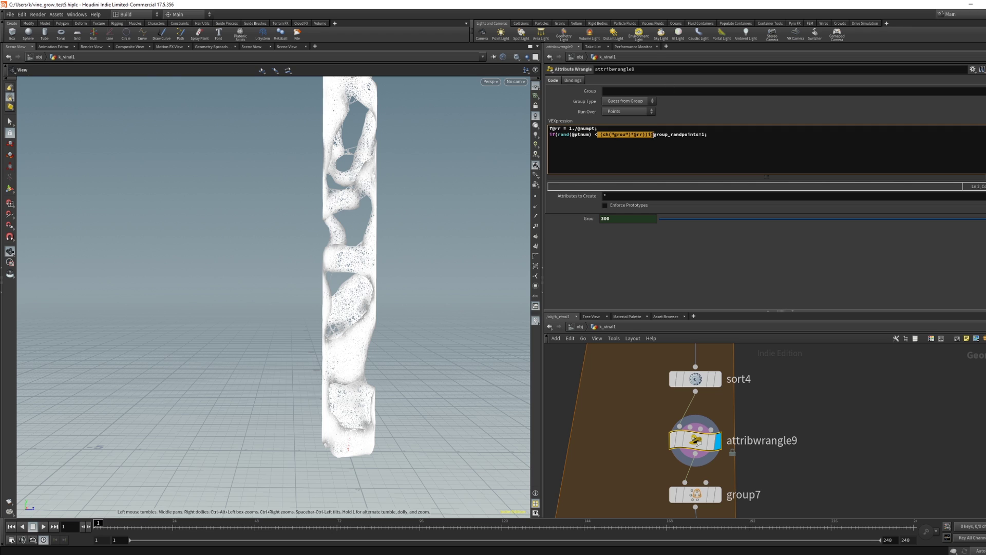
left_click(652, 135)
left_click_drag(650, 135, 692, 135)
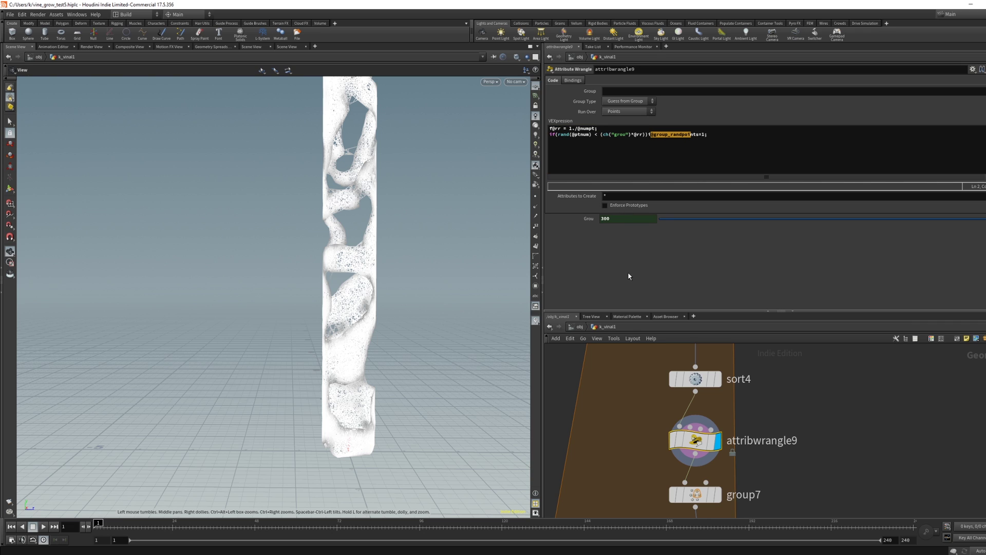
middle_click_drag(659, 419, 659, 381)
middle_click(690, 403)
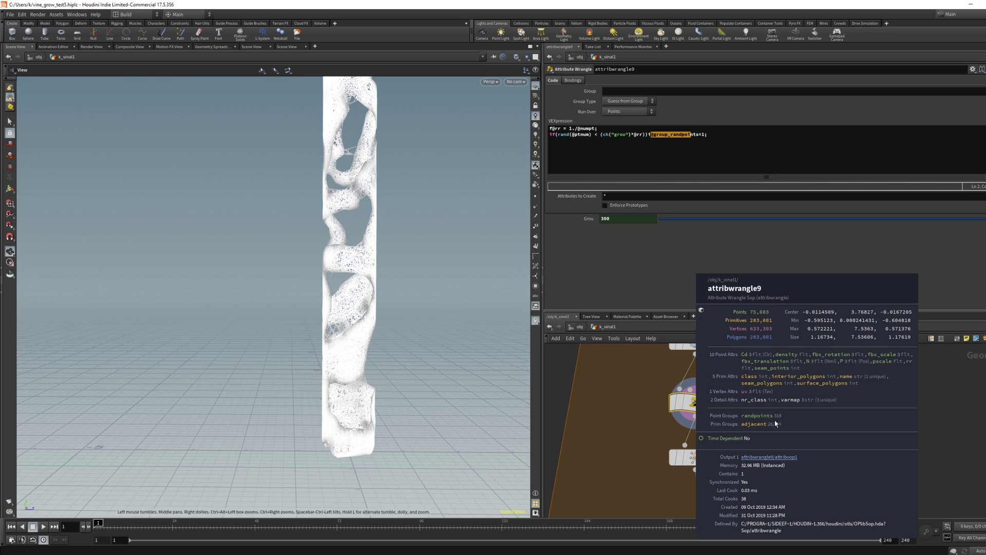
Step: Display the group7 node and examine the avoid_edges edge group along with its range selection settings
middle_click_drag(608, 467, 640, 361)
key("Down")
middle_click_drag(634, 397, 629, 425)
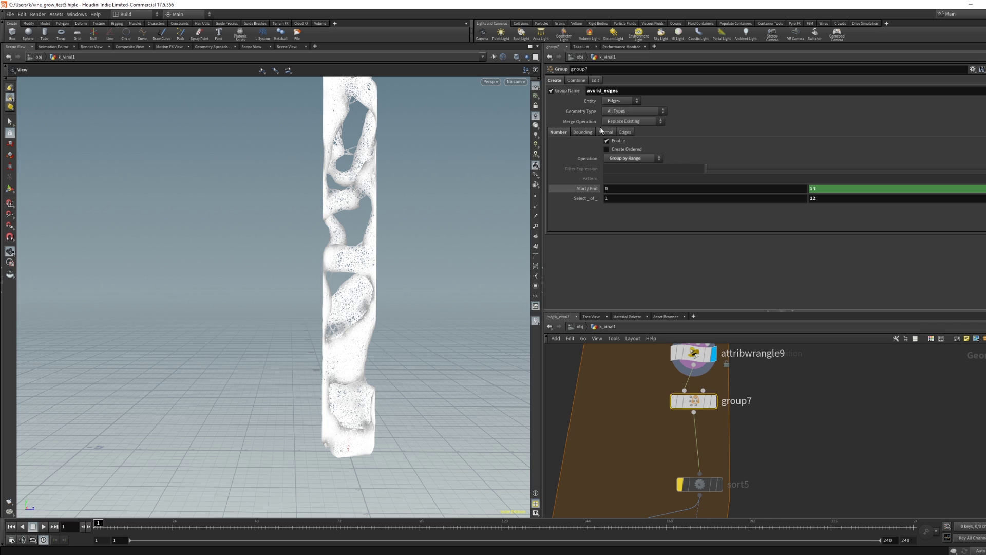
middle_click_drag(403, 177, 404, 206)
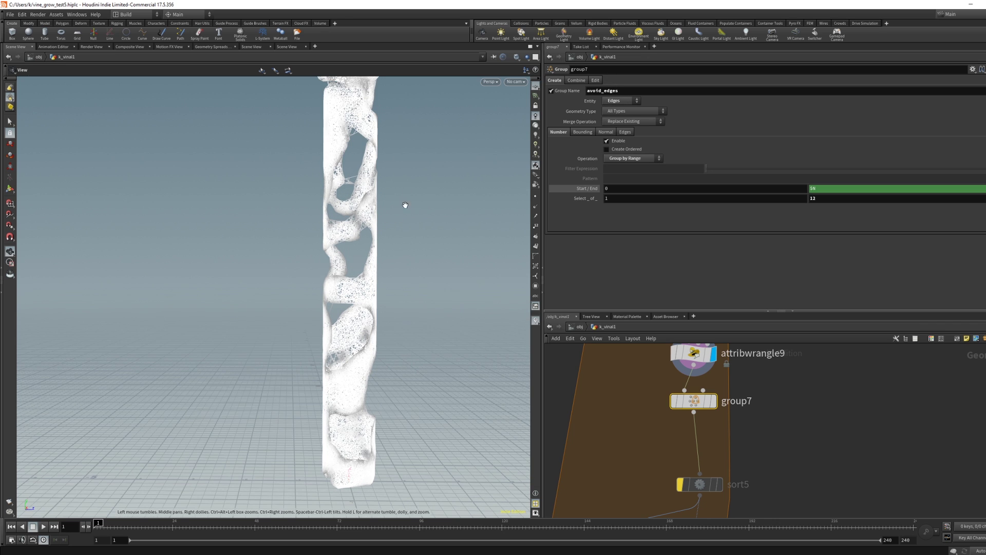
left_click(711, 403)
scroll(342, 223, "up", 6)
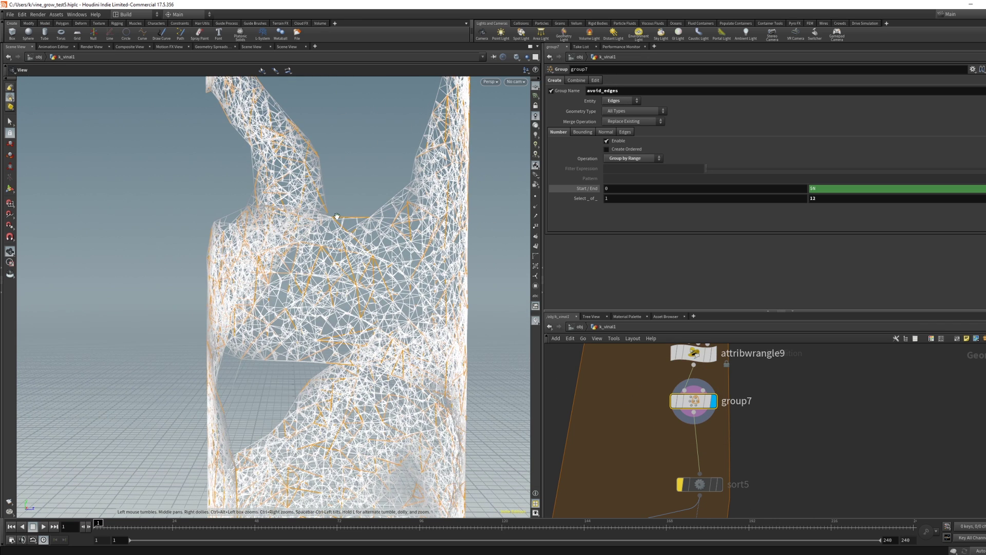
scroll(343, 176, "up", 4)
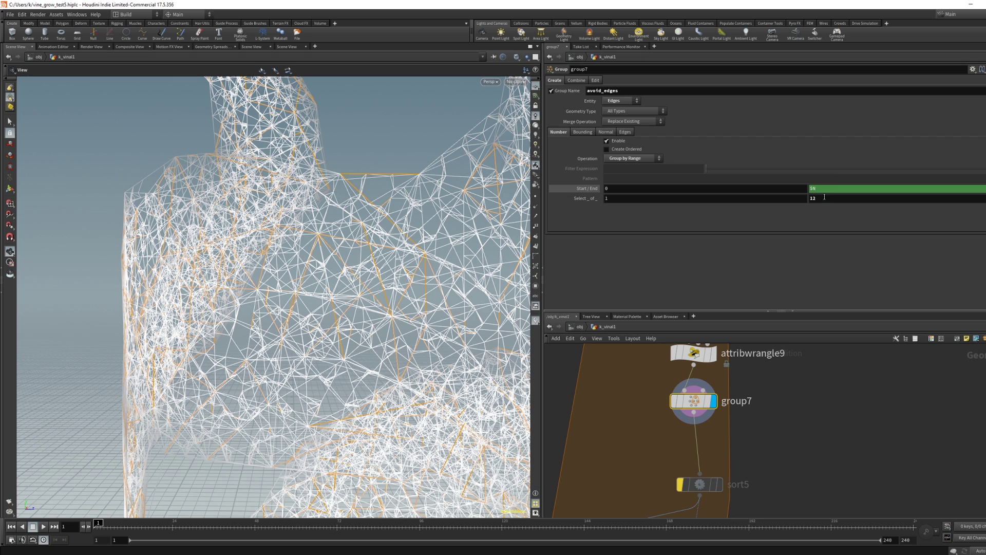
key("Return")
middle_click(684, 402)
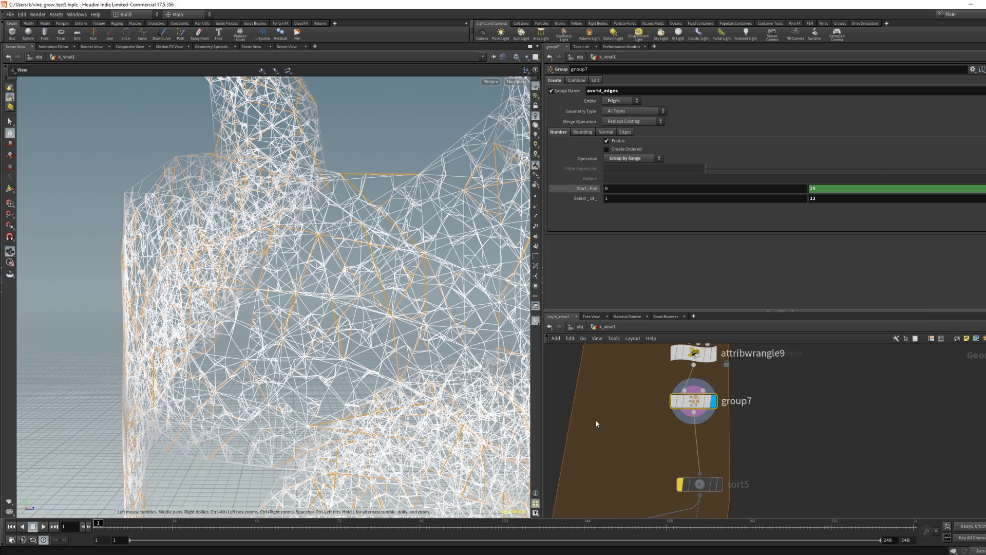
Step: Display the findshortestpath2 node inside the loop and view its path parameters
middle_click_drag(597, 424, 611, 407)
scroll(330, 387, "down", 5)
middle_click_drag(332, 386, 362, 205)
scroll(418, 303, "down", 4)
middle_click_drag(582, 432, 649, 351)
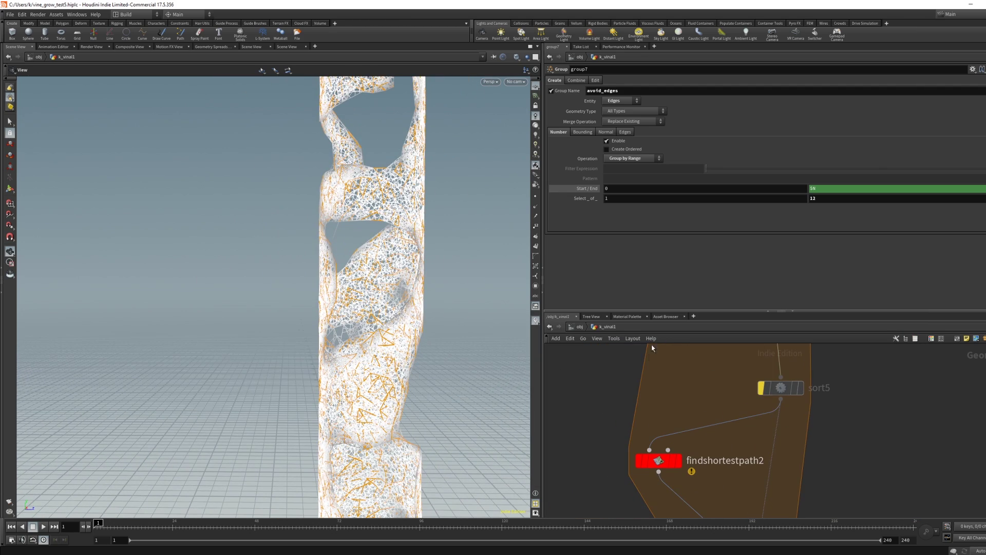
scroll(379, 313, "up", 5)
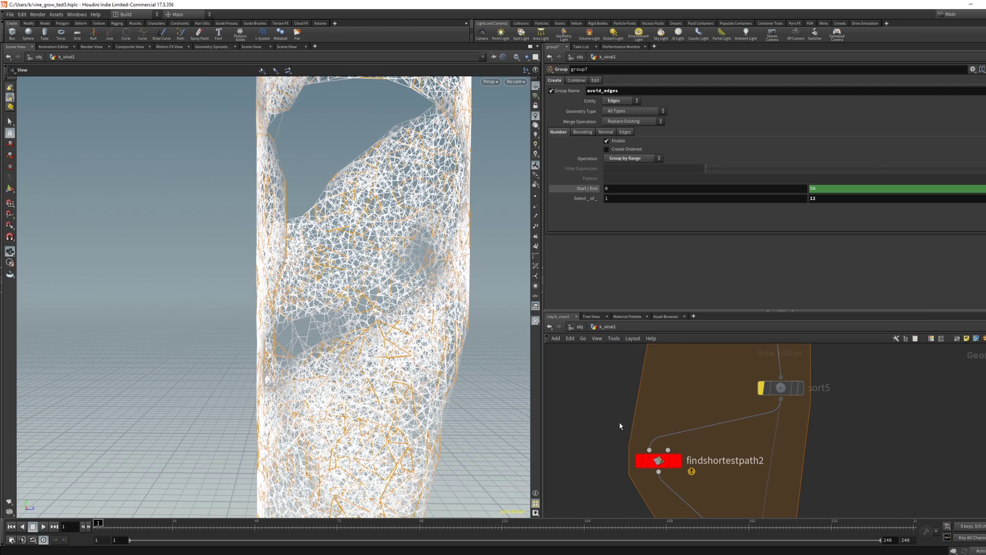
left_click(663, 460)
left_click(678, 460)
Step: Examine the shortest-path vine curves around the pillar, both up close and over its full height
left_click_drag(458, 300, 394, 276)
scroll(394, 298, "down", 5)
left_click_drag(328, 305, 437, 273)
right_click_drag(437, 272, 307, 276)
left_click_drag(290, 233, 367, 415)
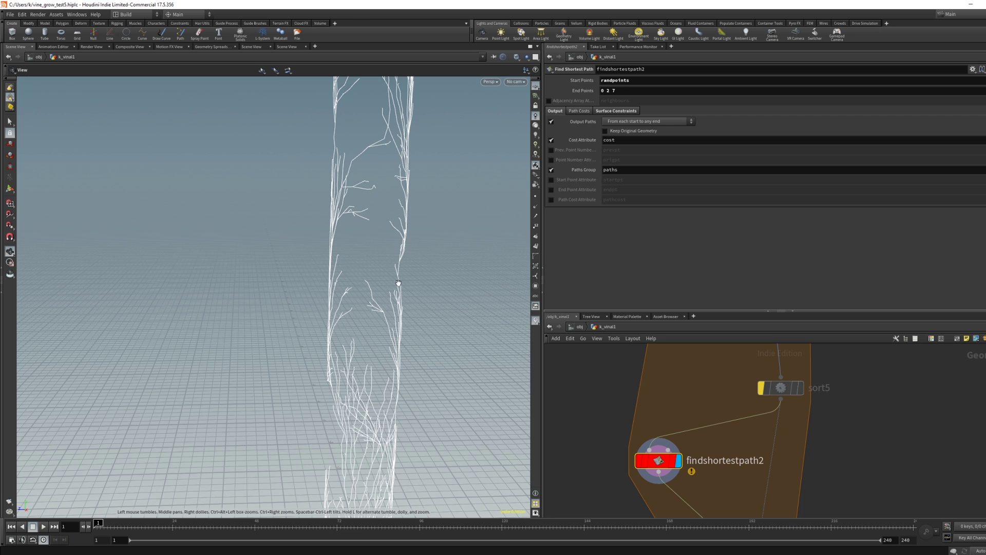
right_click_drag(391, 294, 442, 354)
left_click_drag(442, 355, 423, 326)
Step: Display the resample3 node after the for-each loop and view its resampling parameters
middle_click_drag(683, 484, 728, 313)
middle_click_drag(825, 489, 773, 414)
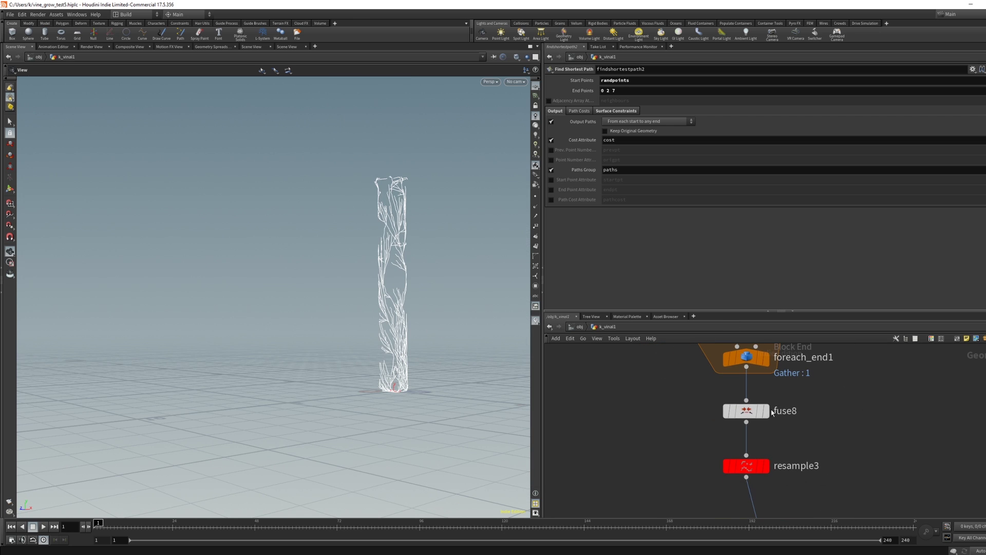
mouse_move(740, 412)
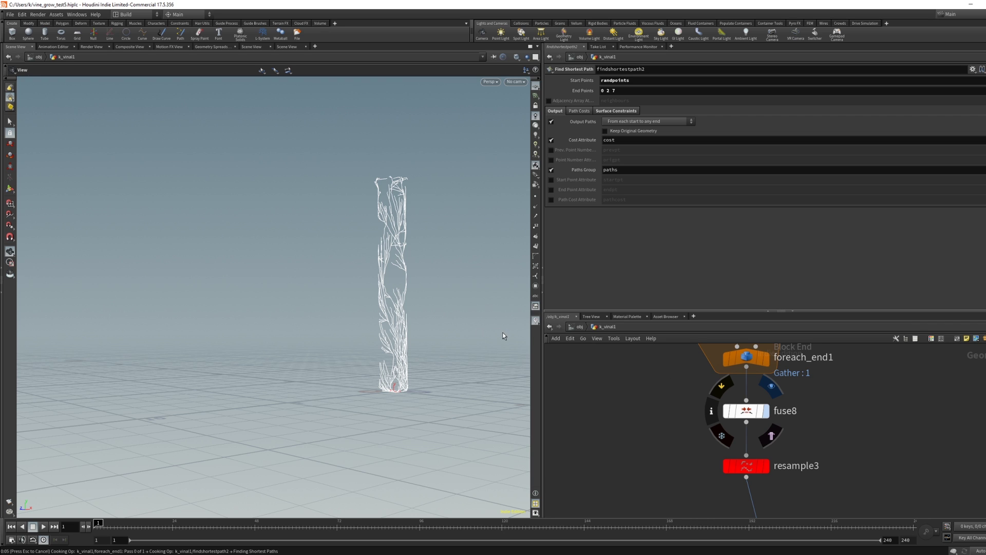
middle_click_drag(664, 416, 621, 383)
left_click_drag(712, 437, 718, 442)
left_click(705, 424)
Step: Show the points of the resampled vine curves and examine their spacing up close
right_click_drag(408, 284, 490, 142)
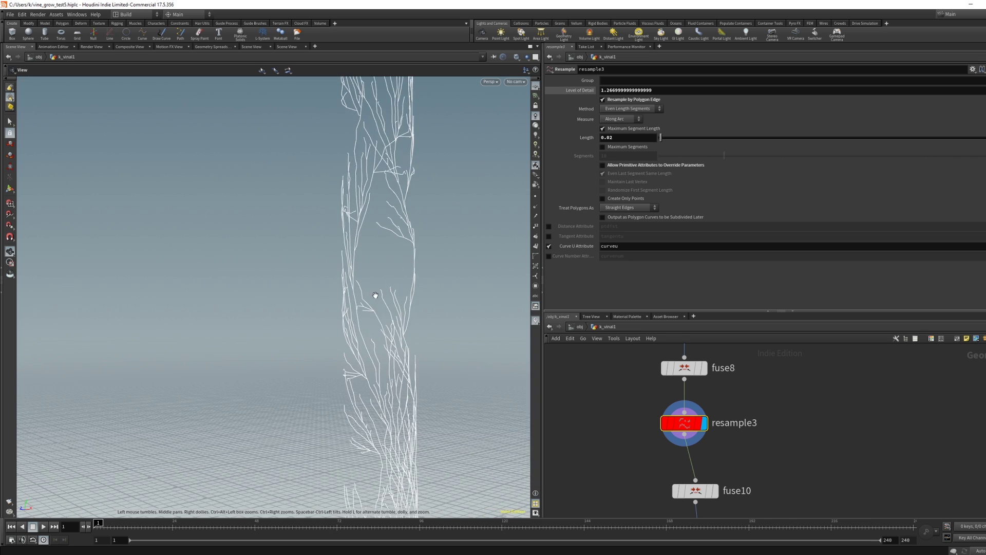
right_click_drag(368, 297, 528, 206)
left_click(536, 197)
scroll(415, 272, "up", 4)
scroll(370, 285, "up", 4)
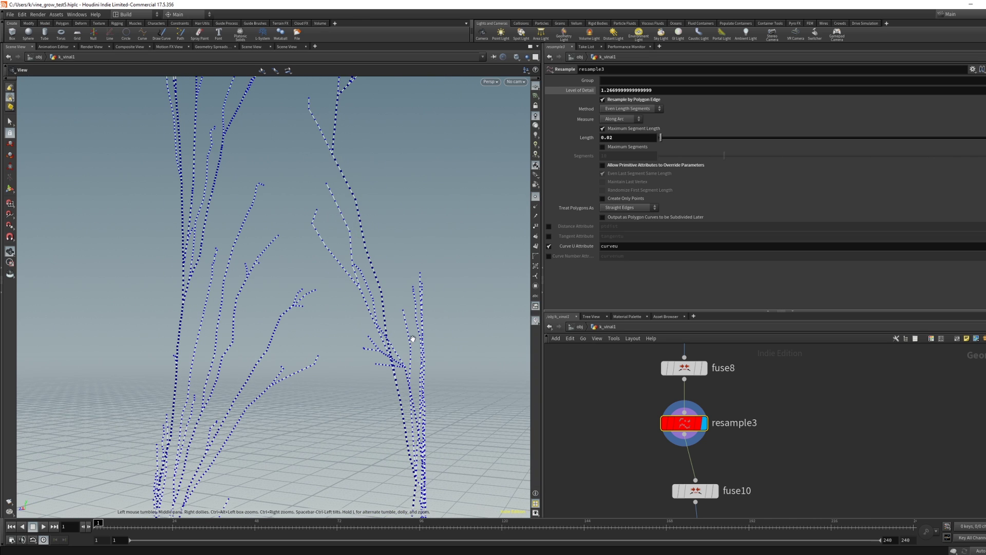
scroll(391, 288, "down", 5)
Step: Display the fuse11 node, then the smooth2 node, and view the smoothing parameters
middle_click_drag(612, 481, 630, 407)
scroll(631, 407, "down", 4)
left_click(693, 456)
middle_click_drag(663, 515, 655, 432)
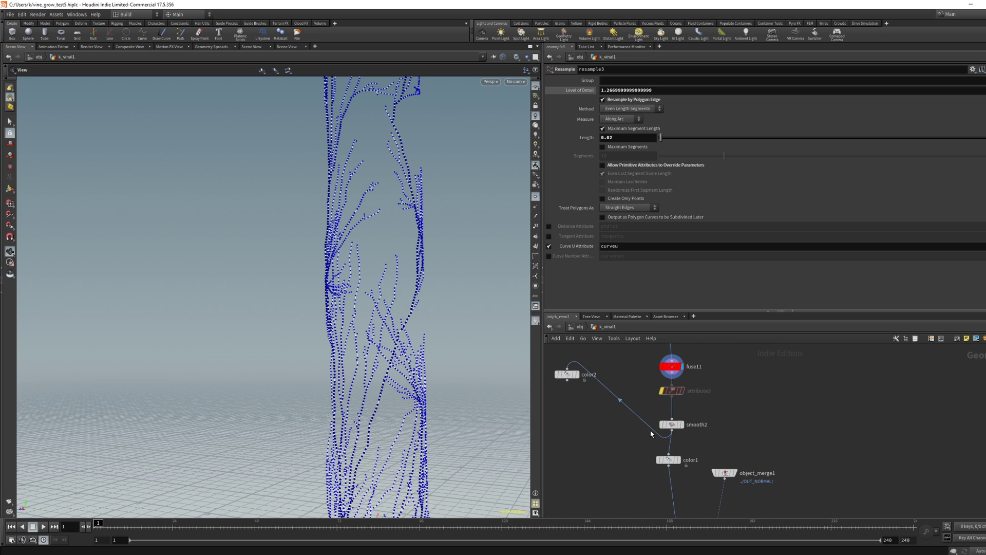
left_click(682, 425)
left_click(669, 424)
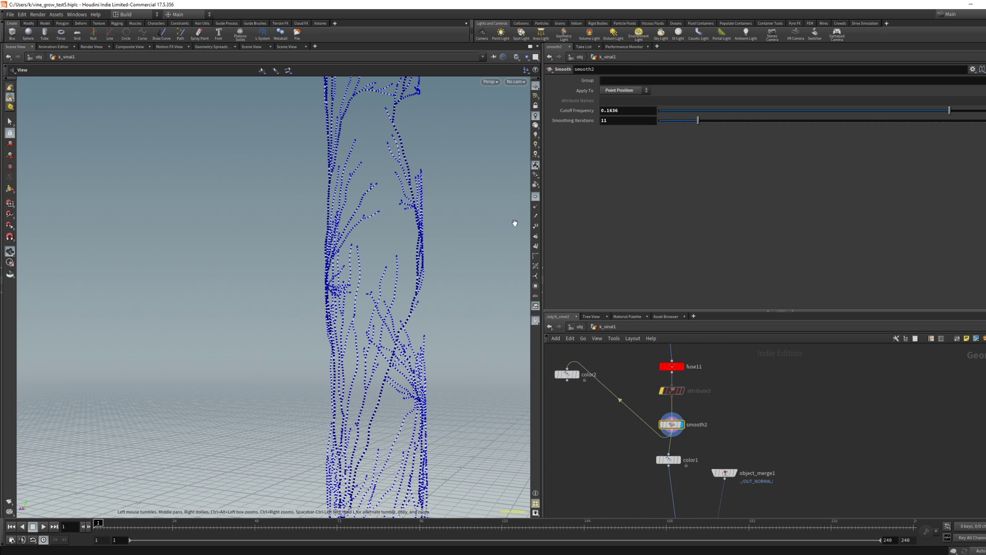
Step: Hide the point markers and view the smoothed vines over the pillar's full height
left_click(535, 198)
scroll(433, 221, "down", 5)
left_click_drag(434, 220, 425, 262)
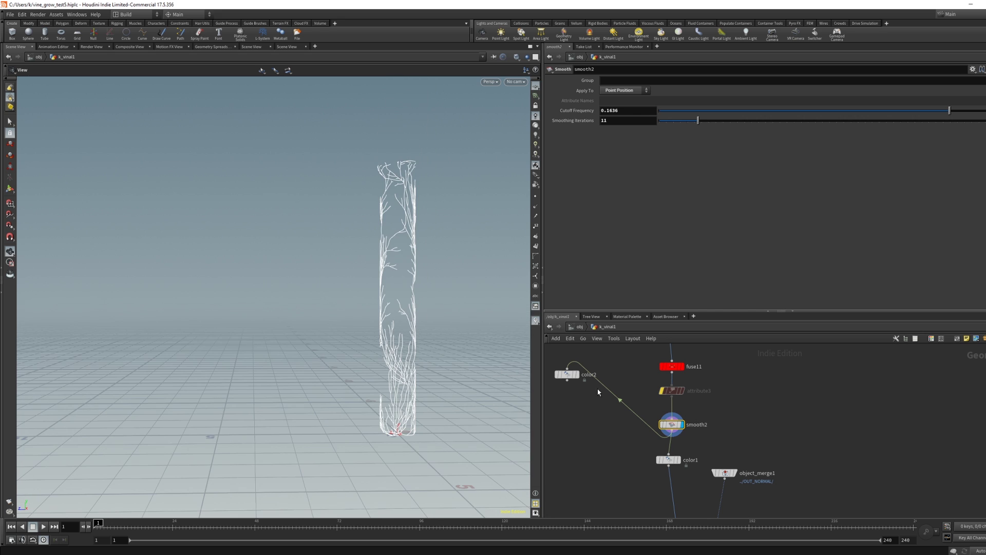
Step: Select the resample3 node to check its Curve U attribute, and look around the vine curves
middle_click_drag(618, 397, 635, 496)
left_click(679, 381)
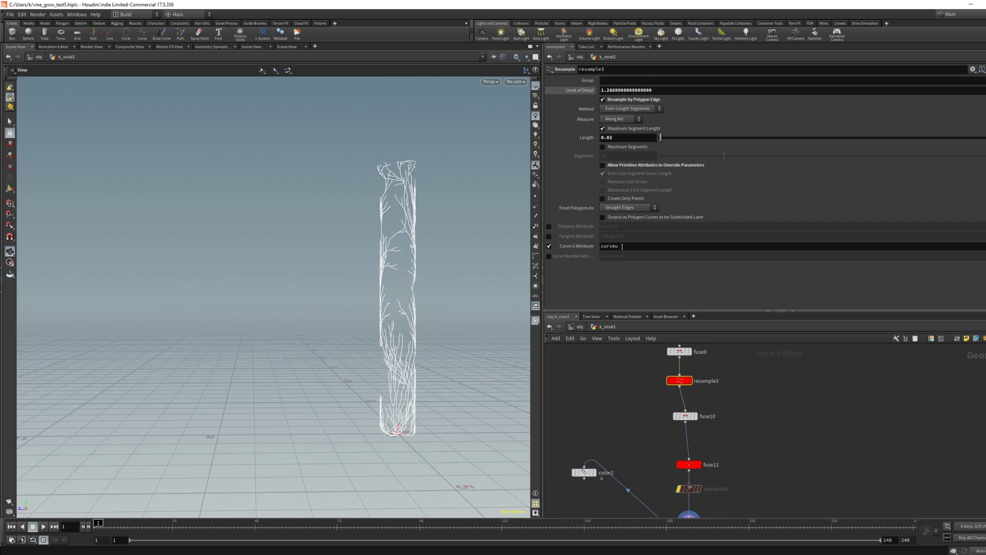
middle_click_drag(568, 422, 594, 379)
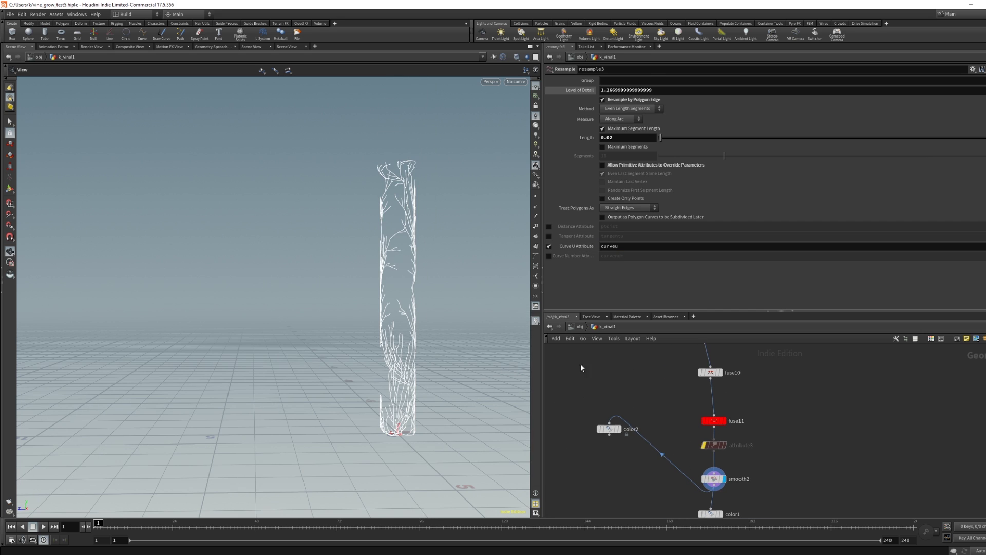
left_click_drag(421, 380, 398, 433)
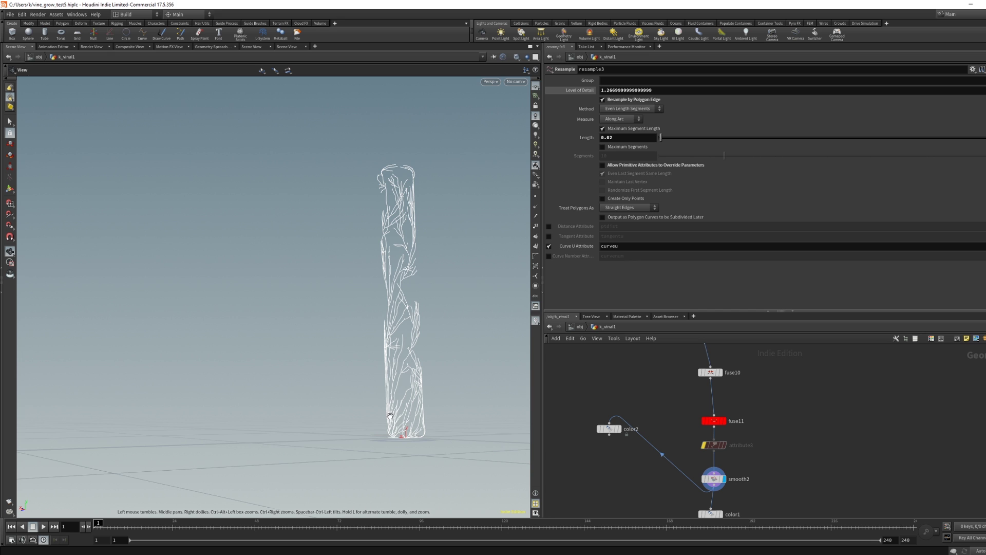
left_click_drag(326, 255, 363, 257)
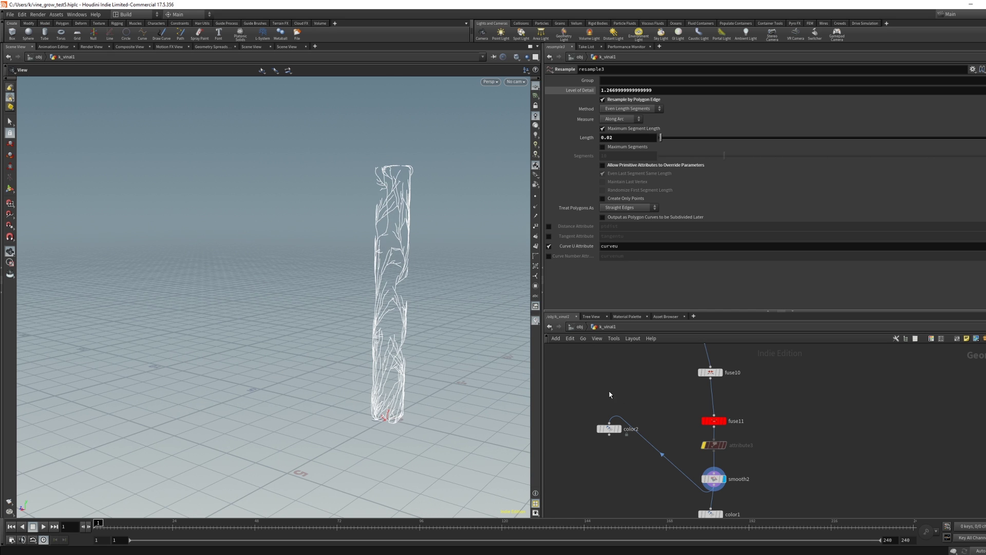
Step: Display the color2 node and examine how its curveu ramp shades the vines from different angles
left_click_drag(576, 385, 628, 436)
left_click(619, 427)
left_click_drag(394, 392, 473, 370)
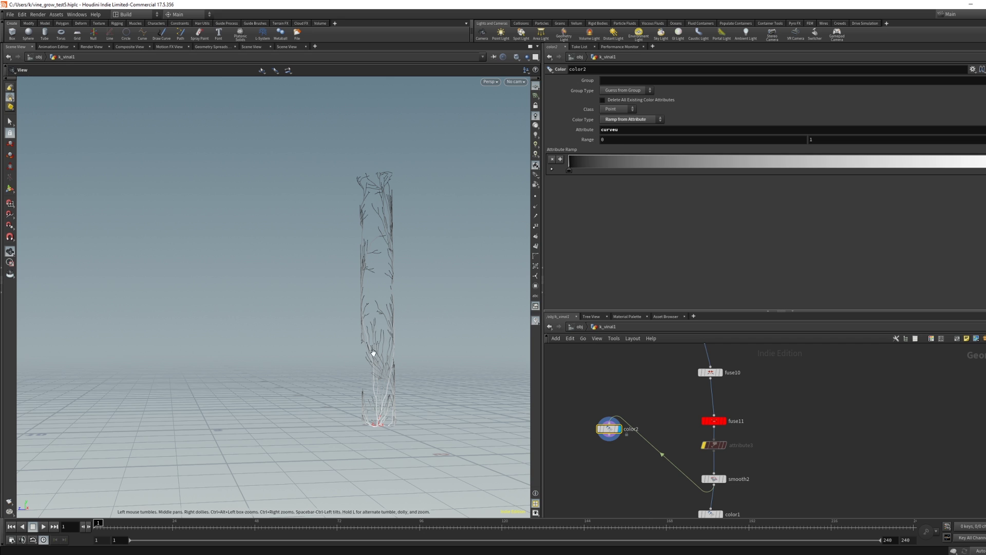
scroll(390, 355, "up", 2)
scroll(431, 342, "up", 3)
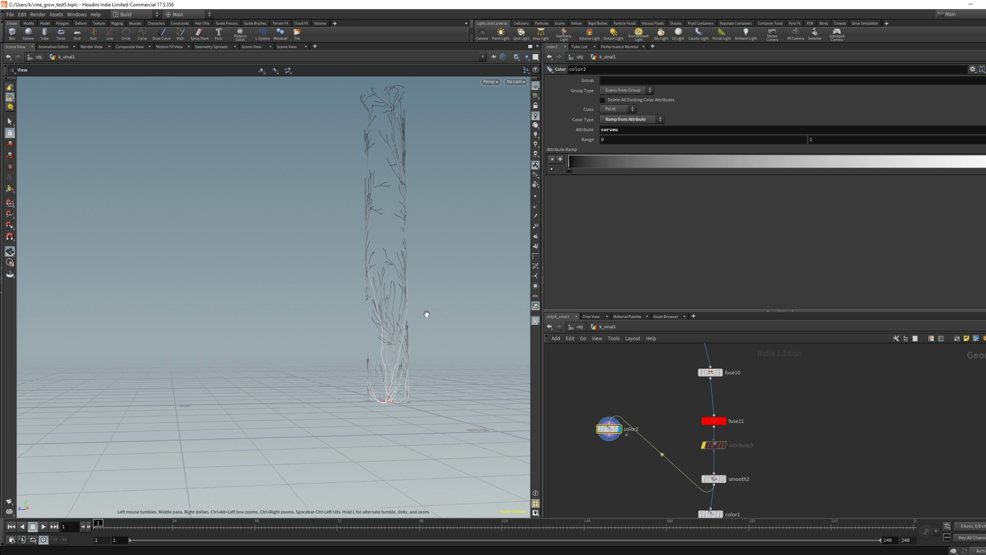
left_click_drag(429, 313, 359, 355)
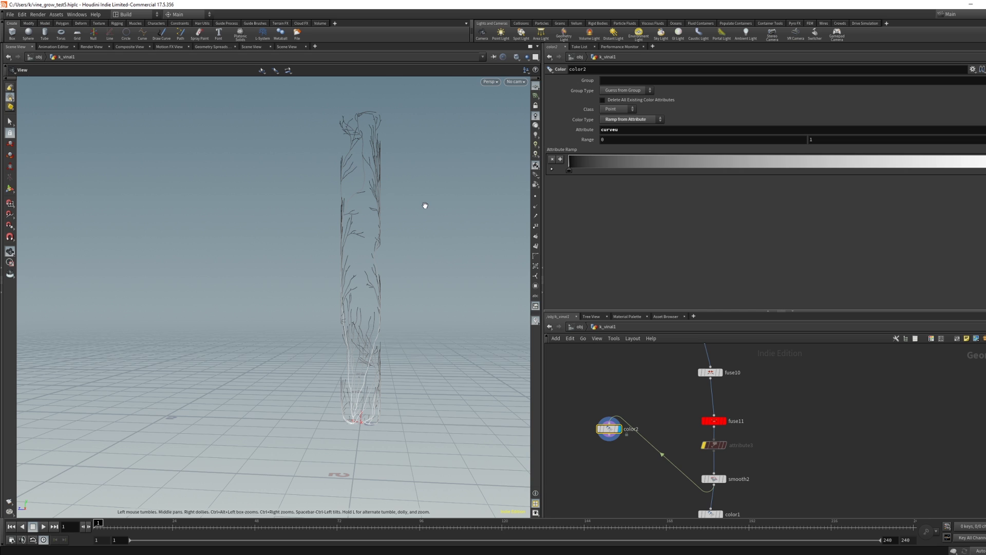
left_click_drag(417, 317, 334, 319)
Step: Display attribwrangle13, enlarge its C ramp and examine the pscale expression with the overall multiplier
middle_click_drag(656, 505, 665, 378)
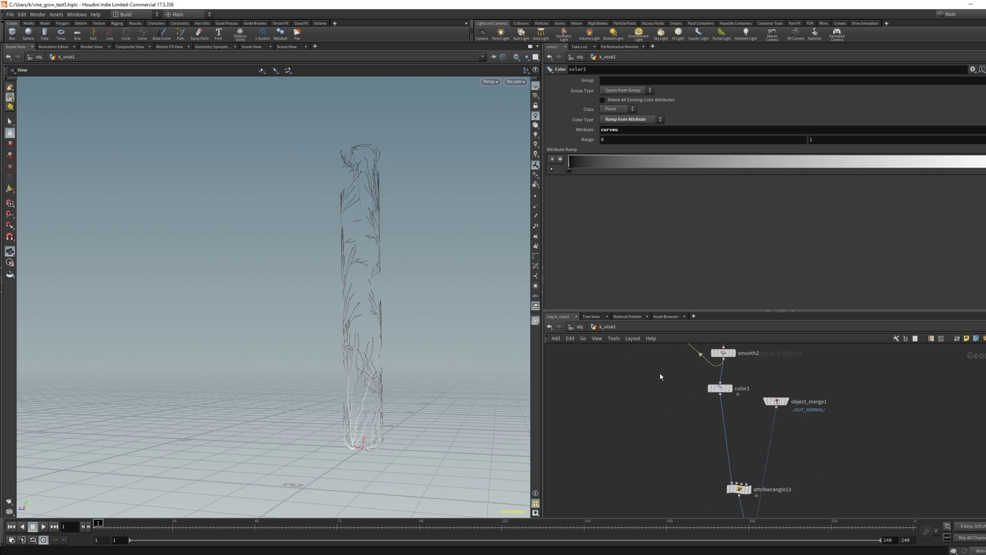
middle_click_drag(662, 415, 614, 338)
left_click(694, 413)
left_click(705, 413)
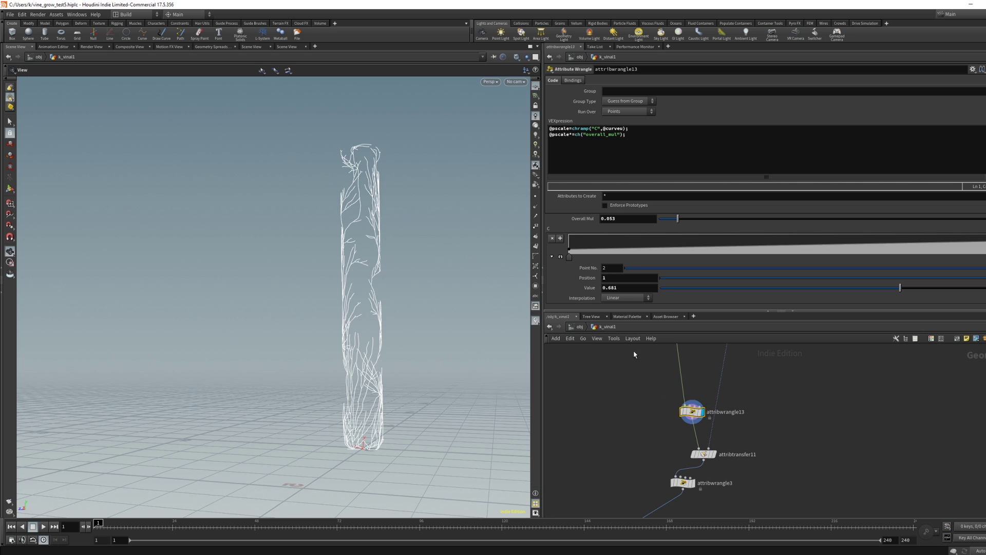
right_click_drag(426, 296, 430, 227)
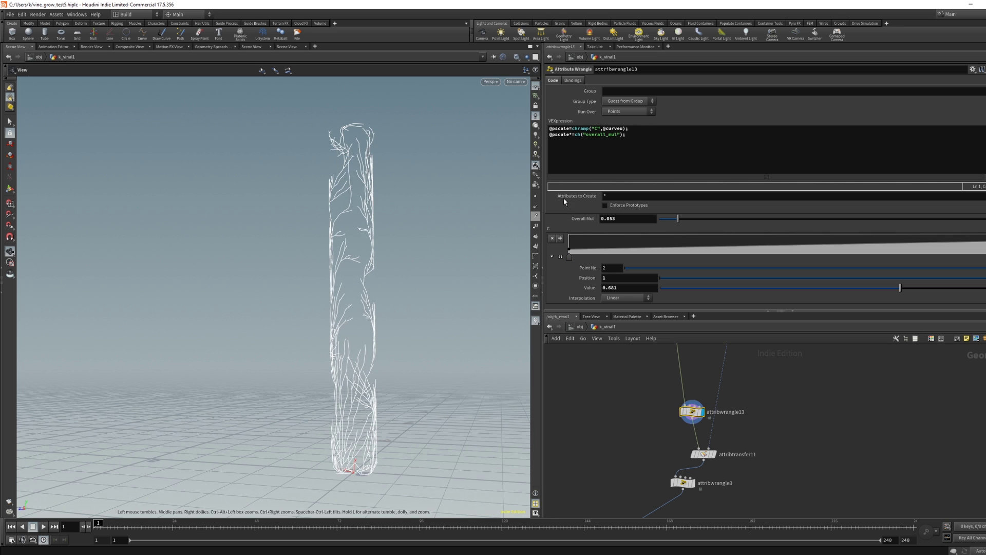
left_click(561, 257)
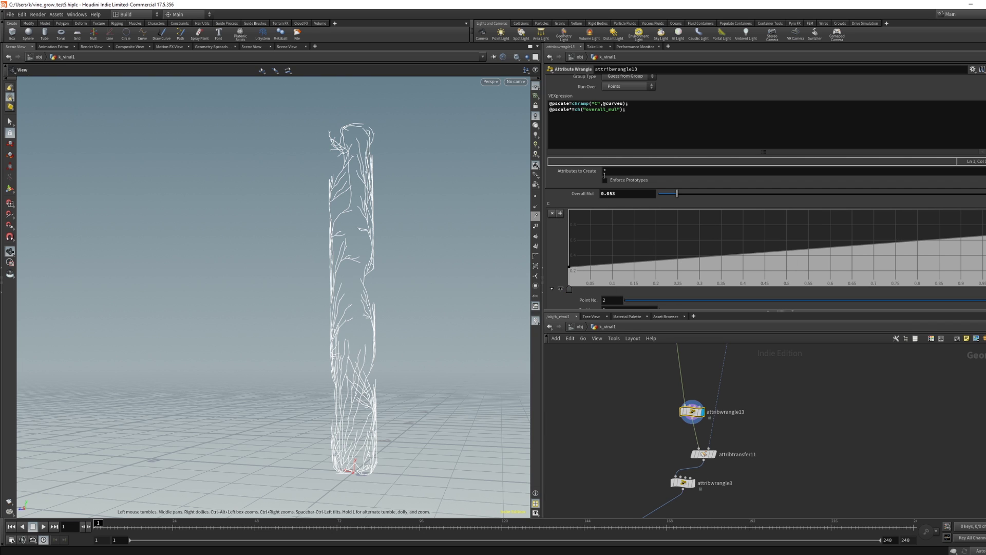
left_click_drag(570, 112, 641, 118)
Step: Move the object_merge1 node down beside attribwrangle13 and display the attribtransfer11 node
middle_click_drag(621, 444, 617, 359)
left_click(699, 368)
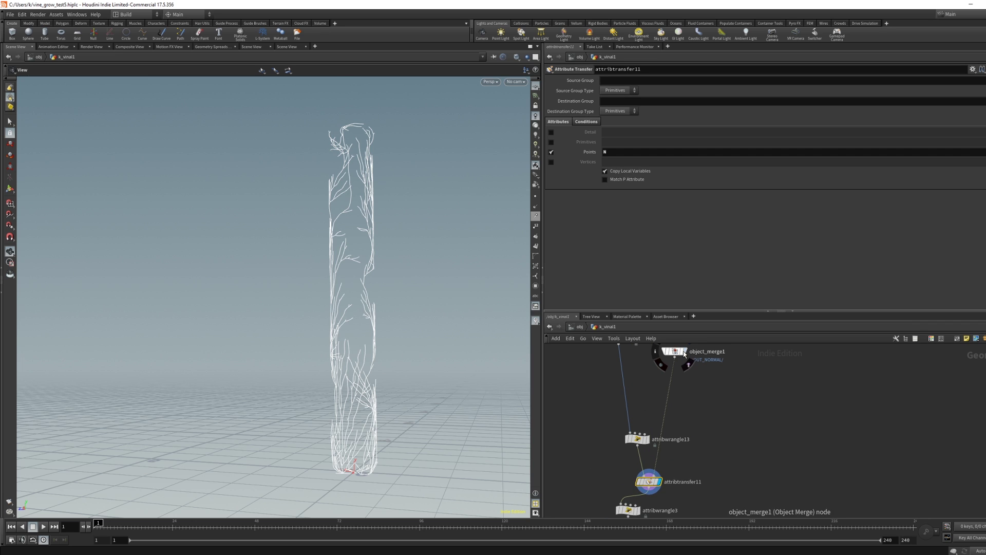
left_click(685, 352)
left_click_drag(676, 352, 684, 418)
left_click(661, 481)
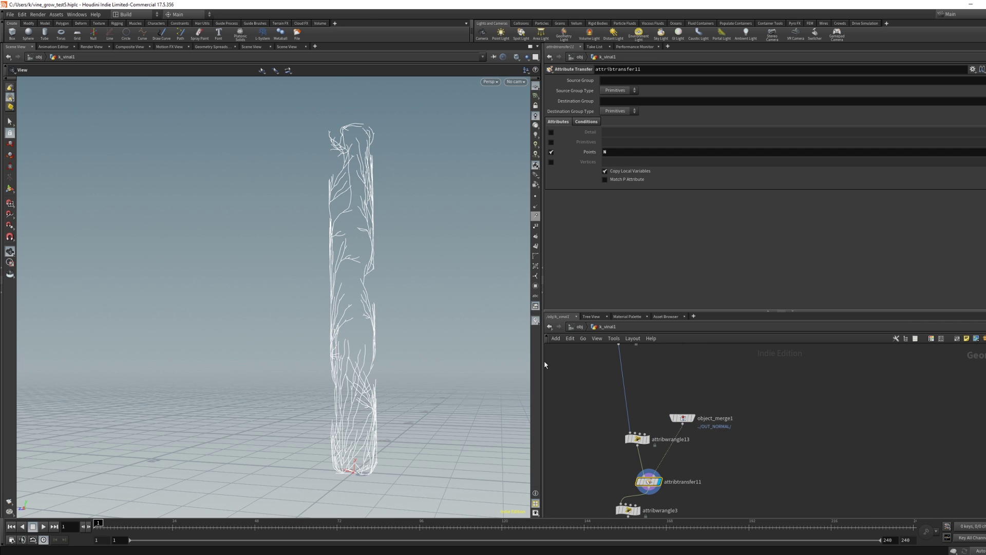
Step: Show the point normals and view them up close on the vine curves
left_click(535, 207)
middle_click_drag(439, 347, 440, 264)
right_click_drag(441, 264, 404, 266)
Step: Display the attribwrangle3 node and examine the lines offsetting points along normals by pscale and push
middle_click_drag(581, 462, 594, 410)
left_click(649, 461)
left_click(651, 459)
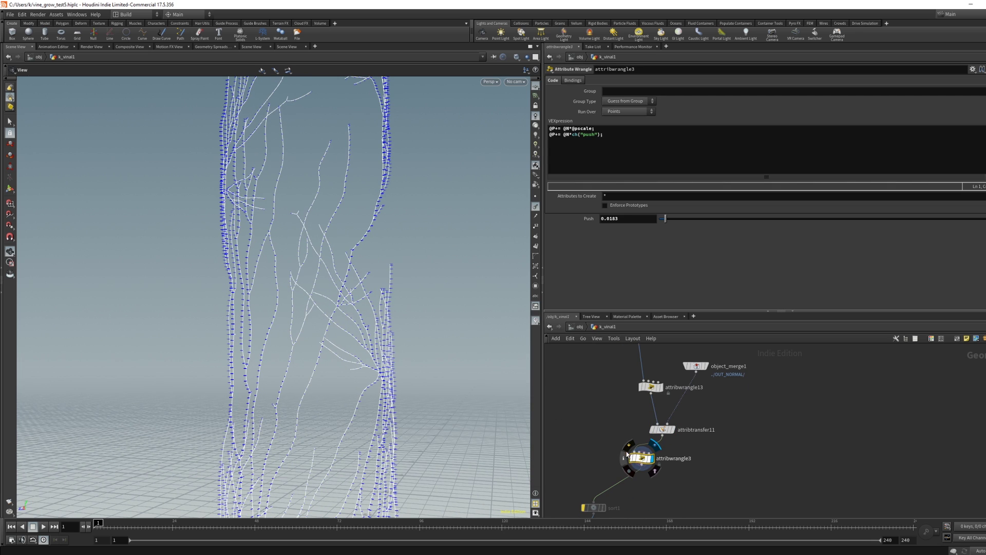
left_click_drag(603, 129, 569, 128)
left_click(570, 136)
Step: Display the resample1 node and examine the dense normals along the vine curves
middle_click_drag(545, 494, 614, 337)
left_click(665, 386)
left_click(663, 380)
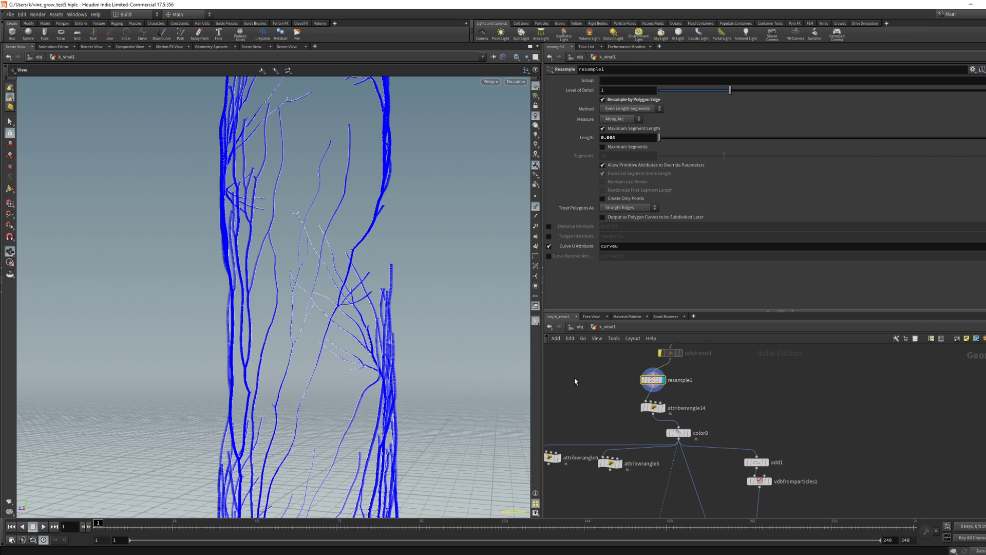
middle_click_drag(352, 360, 387, 290)
right_click_drag(387, 291, 441, 198)
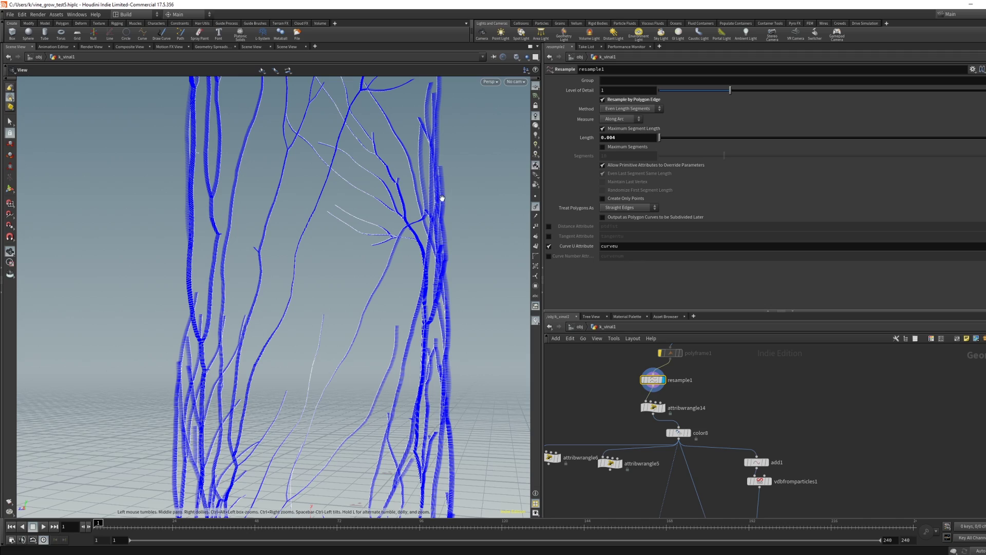
Step: Show point markers instead of point normals and view the resample1 curves up close
left_click(535, 199)
mouse_move(386, 236)
right_mouse_down()
mouse_move(446, 184)
mouse_move(372, 233)
right_mouse_up()
left_click(535, 206)
middle_click_drag(372, 234, 396, 247)
left_click_drag(396, 246, 387, 266)
scroll(498, 154, "up", 3)
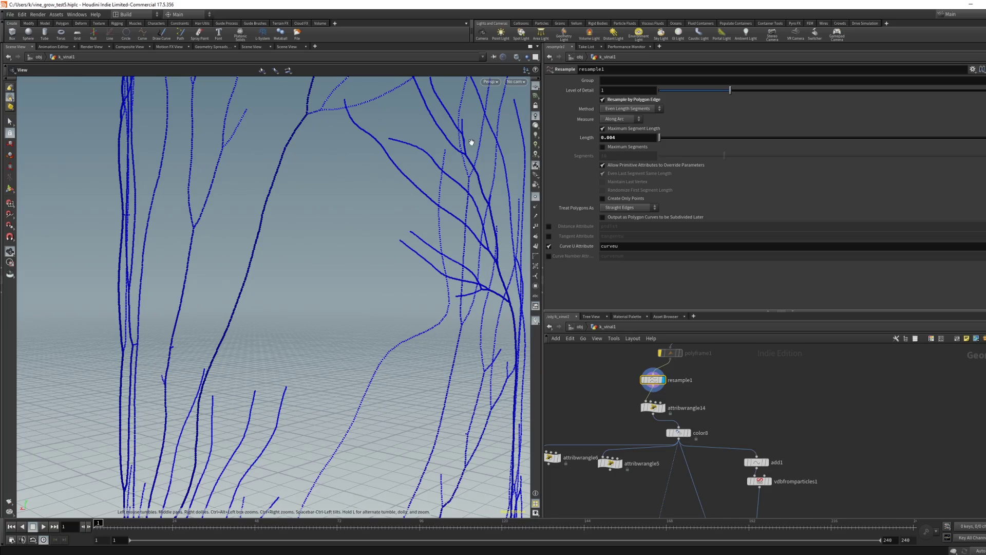
Step: Examine the resampled points from several sides, from single branches out to the pillar's base
right_click_drag(472, 136, 482, 126)
right_click_drag(446, 191, 349, 278)
left_click_drag(435, 216, 372, 221)
right_click_drag(372, 221, 429, 206)
mouse_move(430, 206)
middle_mouse_down()
mouse_move(364, 256)
mouse_move(234, 223)
middle_mouse_up()
right_click_drag(352, 303, 365, 189)
mouse_move(309, 221)
right_mouse_down()
mouse_move(347, 164)
mouse_move(329, 211)
right_mouse_up()
middle_click_drag(353, 238, 376, 310)
left_click_drag(376, 310, 378, 235)
right_click_drag(378, 235, 431, 67)
right_click_drag(423, 226, 414, 166)
left_click_drag(398, 244, 395, 221)
right_click_drag(403, 168, 290, 334)
left_click_drag(387, 208, 404, 248)
right_click_drag(404, 248, 410, 273)
Step: Display the color8 node and select attribwrangle14 to view its height ramp expression
left_click(688, 433)
left_click_drag(684, 435, 680, 437)
left_click(653, 408)
middle_click_drag(594, 397, 612, 342)
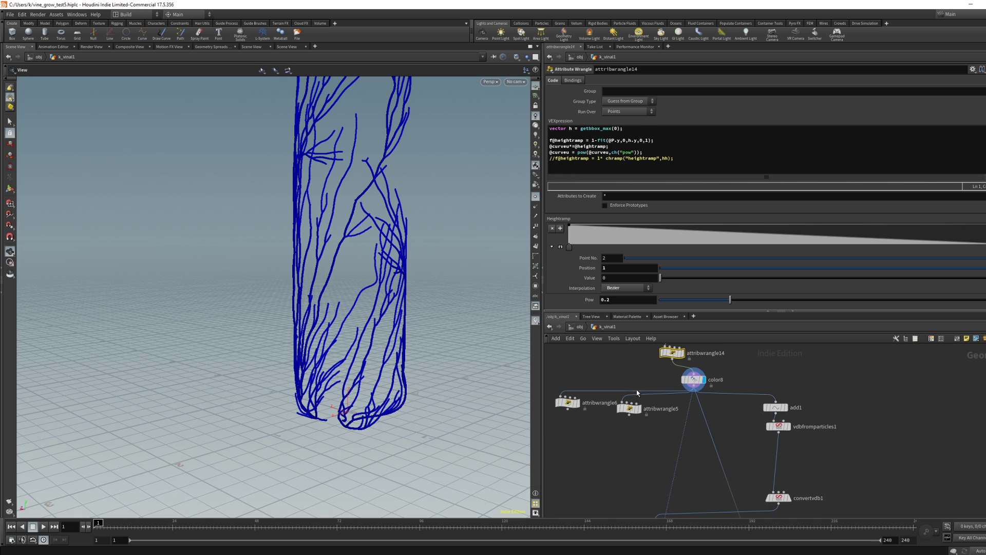
middle_click_drag(646, 377, 560, 394)
middle_click_drag(549, 360, 602, 360)
Step: Hide the point markers and view the color8 shading over the full height of the vines
left_click_drag(382, 360, 376, 341)
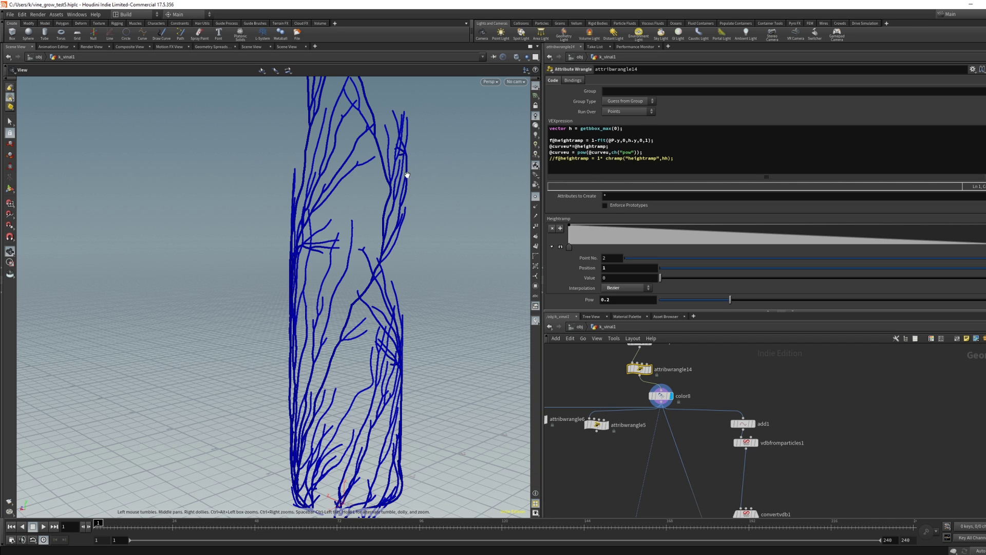
left_click(536, 199)
scroll(313, 244, "down", 5)
left_click_drag(377, 249, 396, 236)
middle_click_drag(397, 235, 371, 287)
left_click_drag(345, 286, 387, 245)
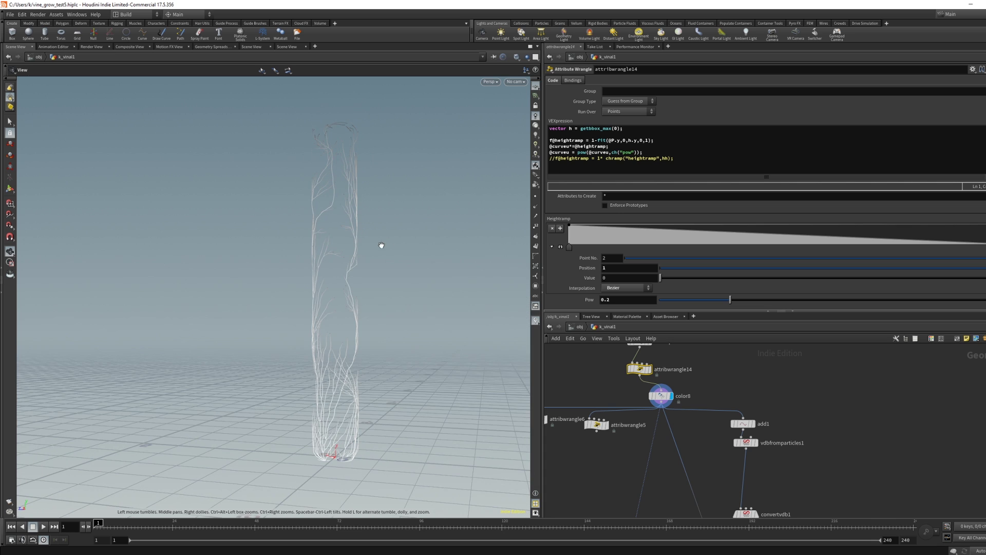
Step: Examine the attribwrangle14 lines that get the bounding box maximum and fit point height into heightramp
left_click_drag(550, 140, 607, 141)
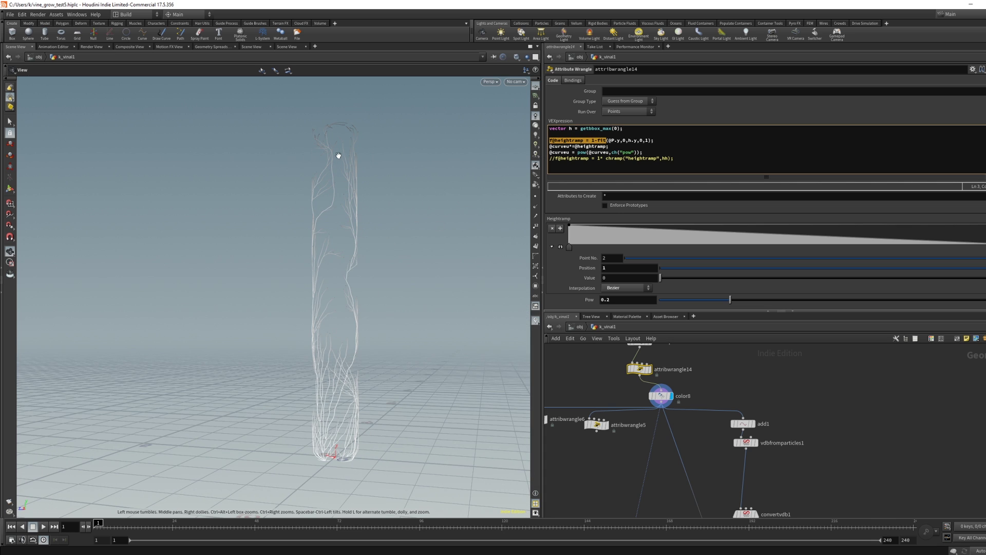
left_click(570, 129)
left_click_drag(587, 129, 628, 133)
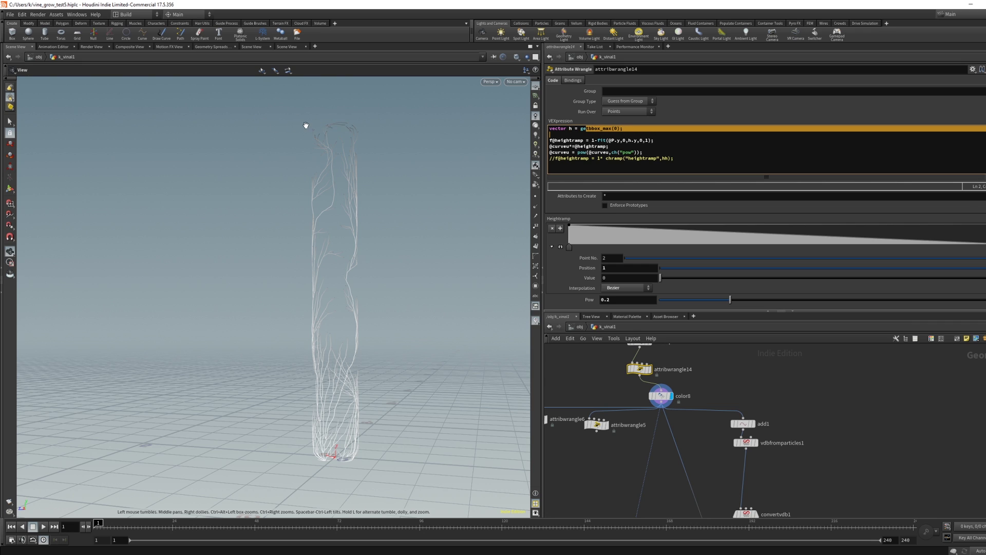
left_click(586, 141)
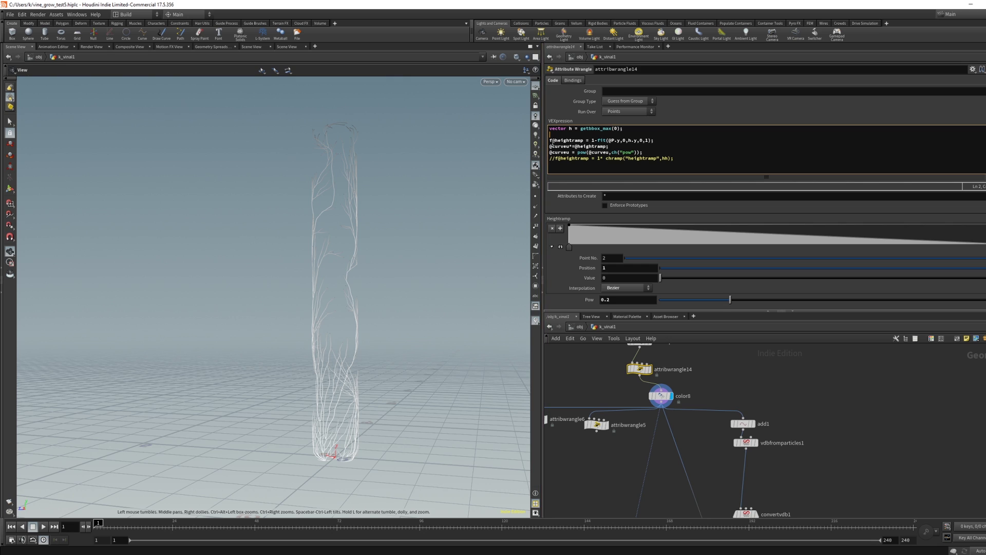
left_click_drag(552, 141, 586, 141)
left_click(597, 141)
double_click(617, 141)
left_click(636, 141)
Step: Examine the attribwrangle14 lines that multiply curveu by heightramp and apply the pow parameter
left_click_drag(551, 146, 600, 154)
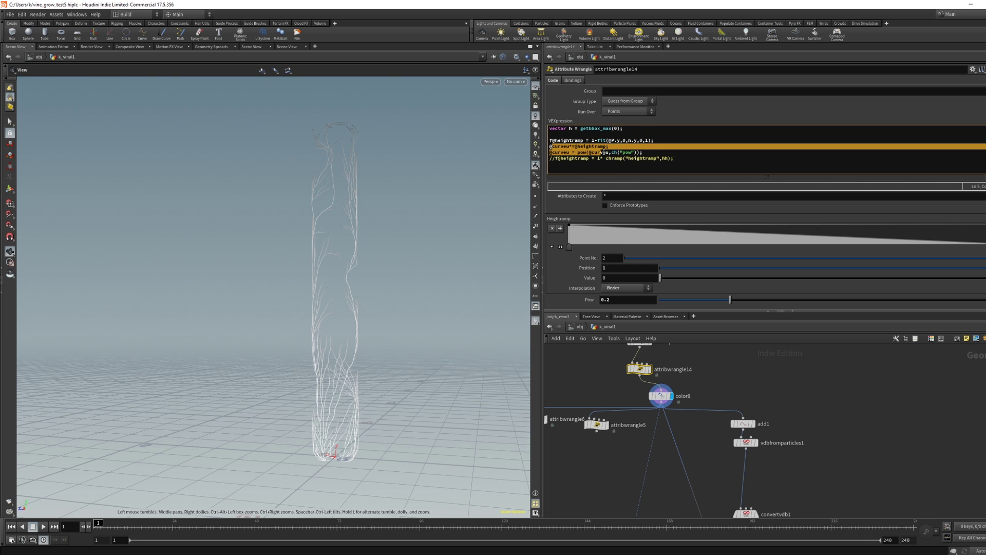
left_click(609, 147)
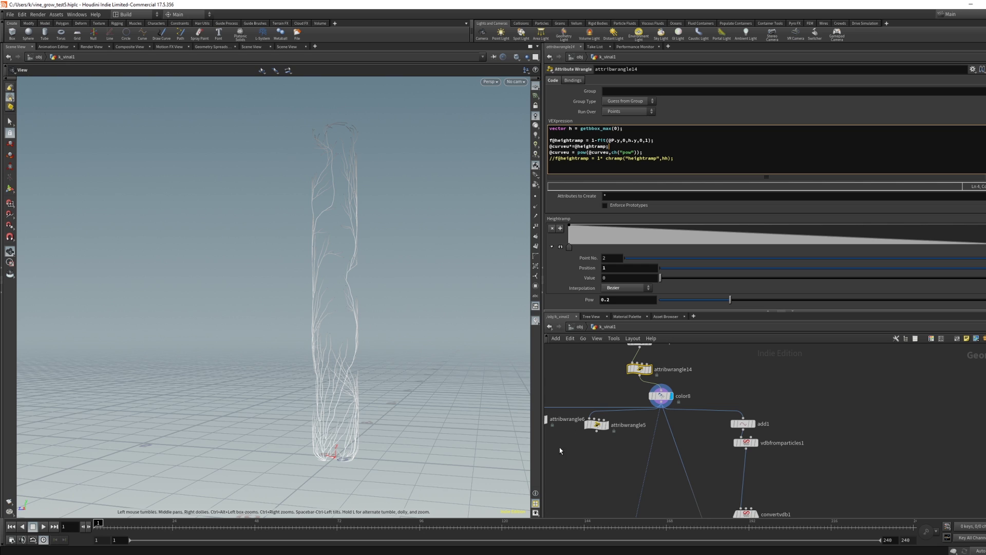
middle_click_drag(560, 450, 645, 444)
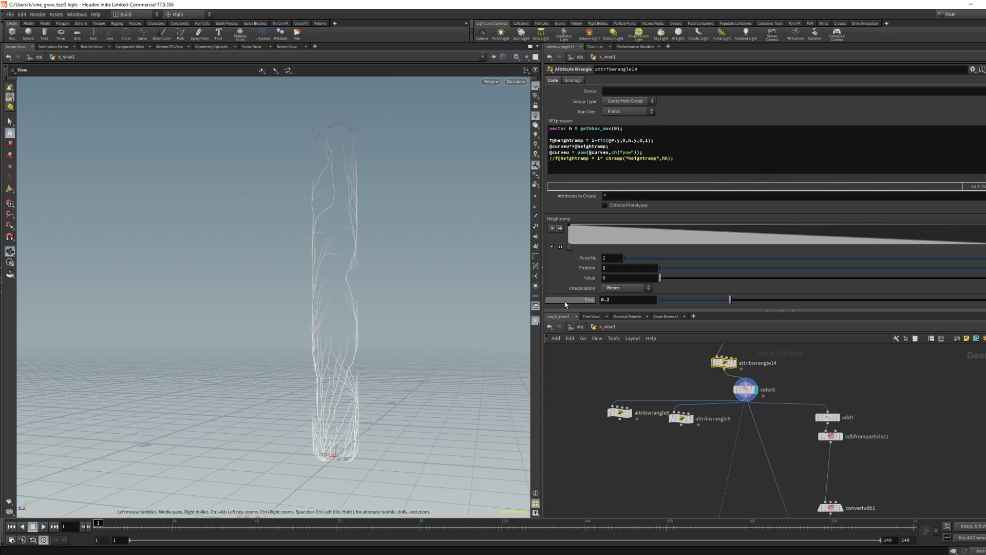
middle_click_drag(663, 373, 640, 343)
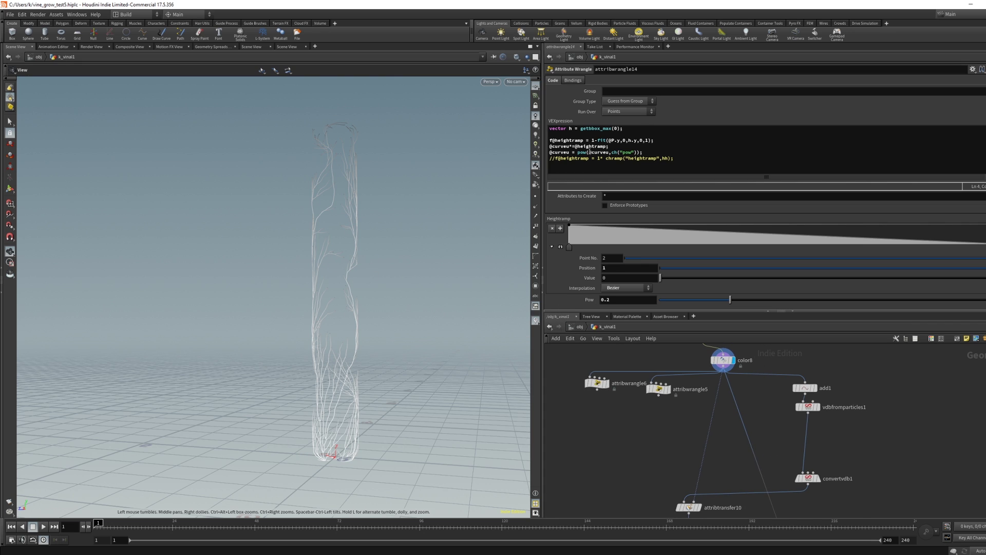
left_click_drag(589, 153, 628, 160)
Step: Display the attribwrangle5 node and view its removepoint expression based on color and threshold c
left_click(659, 386)
left_click(668, 389)
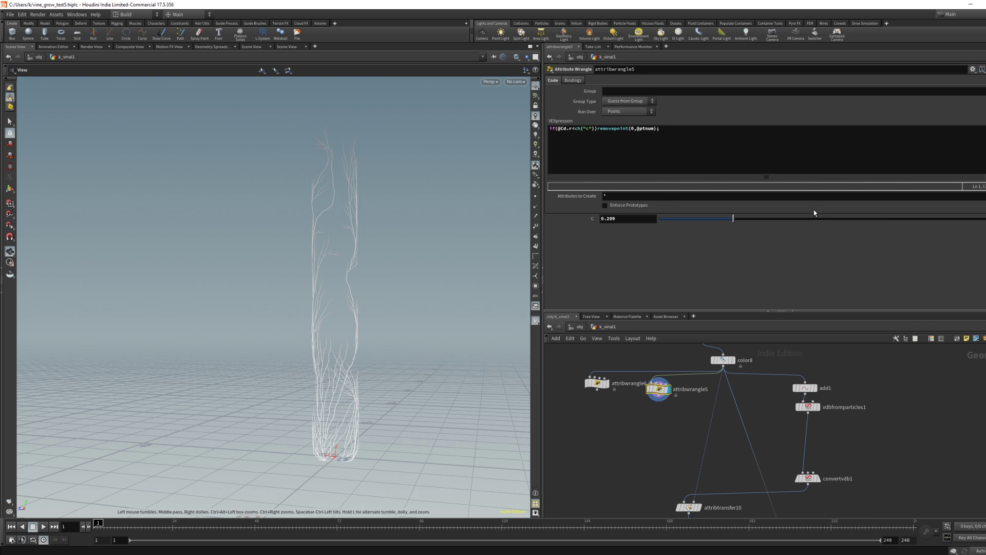
Step: Sweep attribwrangle5's threshold c up to 1 and back down to 0.111 to preview the vine growth
left_click_drag(907, 219, 985, 219)
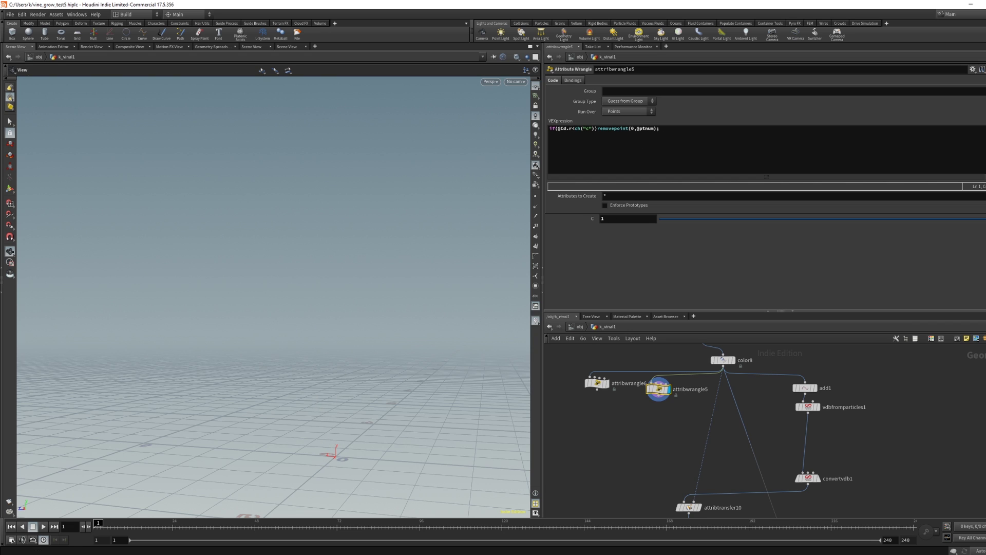
left_click_drag(984, 219, 715, 254)
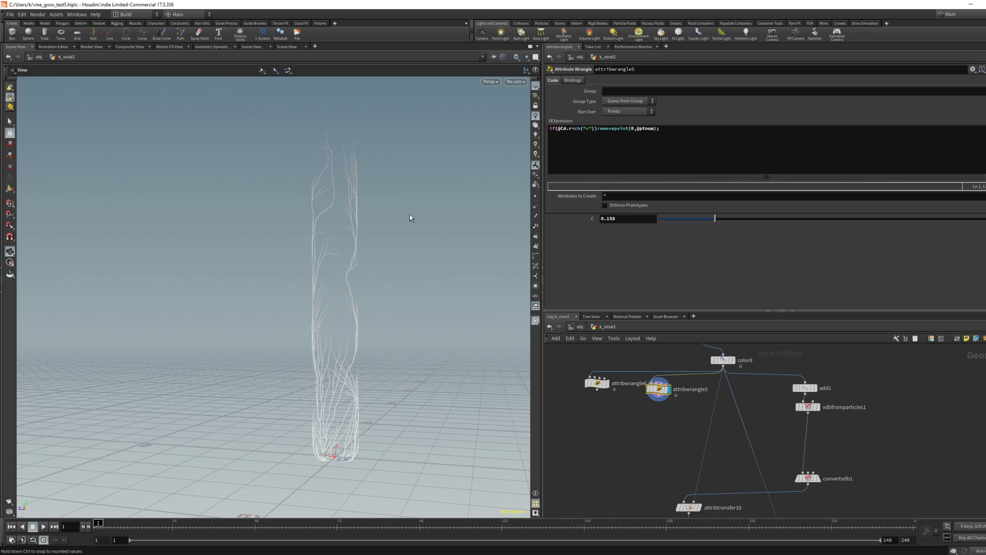
mouse_move(672, 424)
middle_mouse_down()
mouse_move(685, 398)
mouse_move(655, 420)
middle_mouse_up()
middle_click_drag(735, 386, 718, 397)
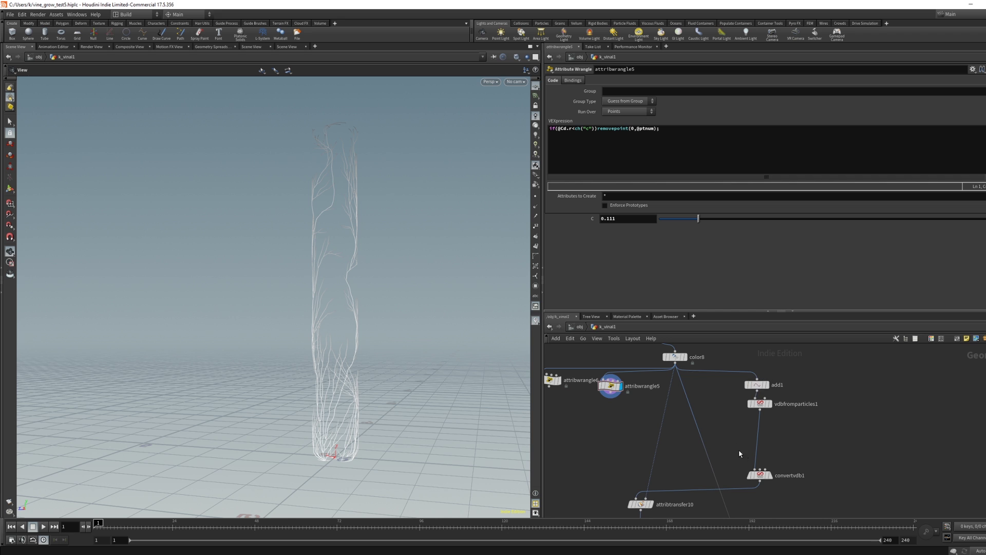
Step: Display the polyreduce2 node and inspect the reduced vine mesh up close, including its wireframe topology
middle_click_drag(617, 445, 654, 391)
middle_click_drag(651, 468, 644, 404)
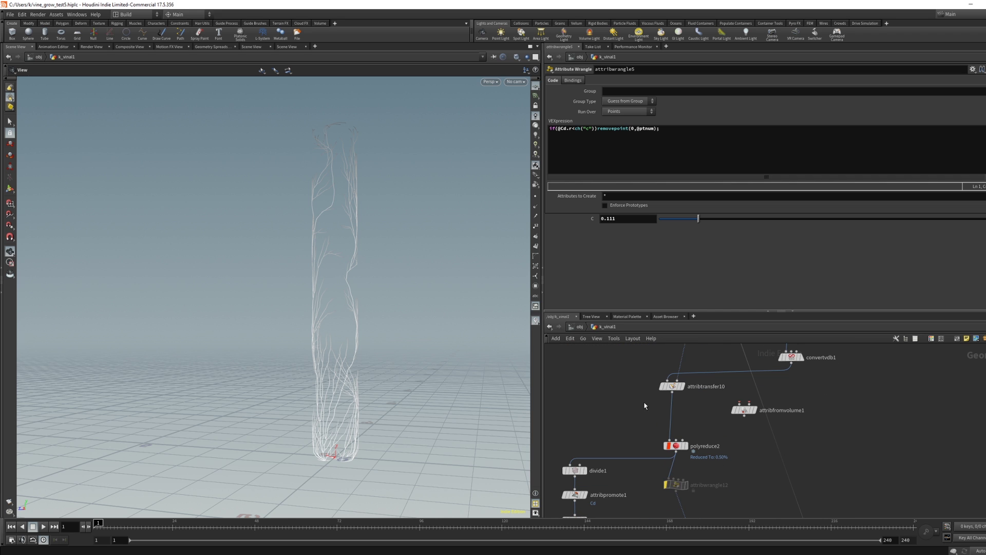
left_click(686, 446)
left_click_drag(636, 433, 700, 456)
right_click_drag(338, 296, 405, 207)
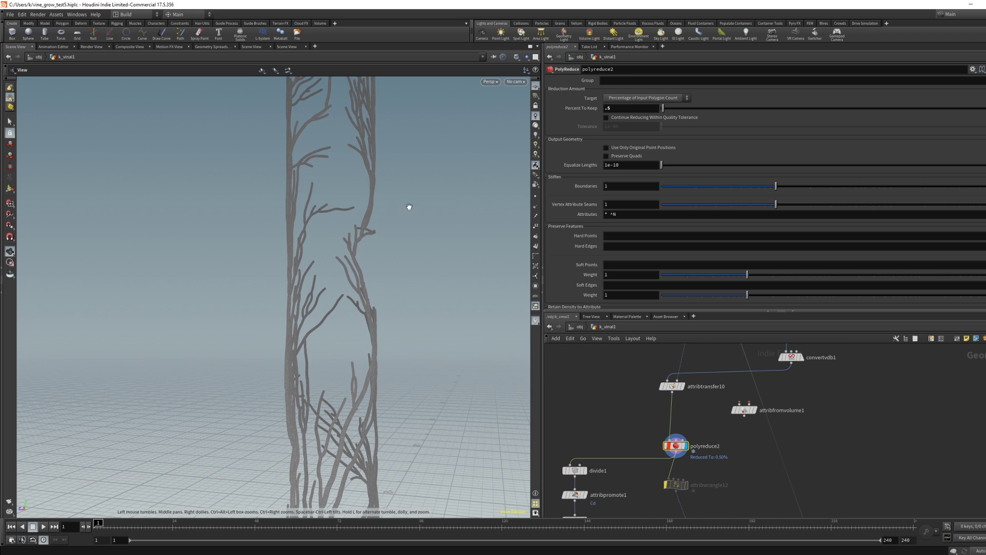
right_click_drag(360, 260, 386, 185)
left_click_drag(386, 186, 370, 252)
scroll(781, 417, "up", 3)
scroll(399, 204, "up", 10)
left_click_drag(430, 259, 419, 275)
middle_click_drag(609, 463, 603, 366)
scroll(424, 242, "up", 4)
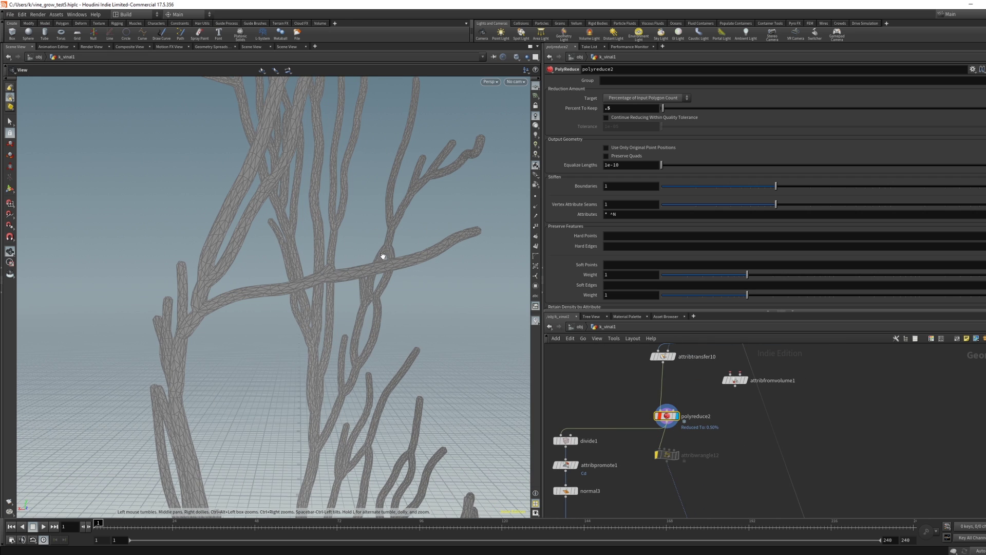
Step: Display the divide1 node and inspect the triangulated vine mesh and the divide settings
middle_click_drag(620, 514, 655, 466)
left_click(600, 379)
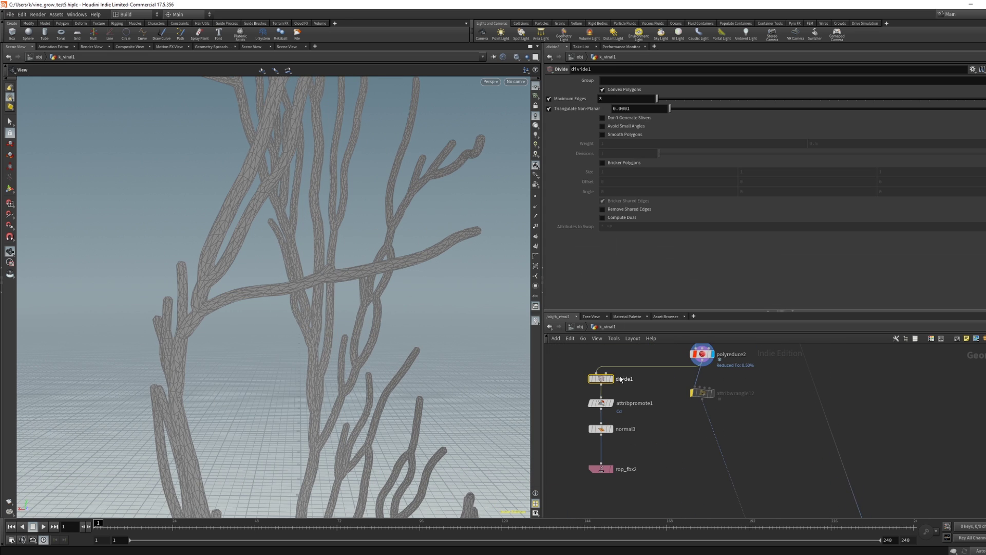
left_click(612, 378)
middle_click_drag(652, 381, 624, 399)
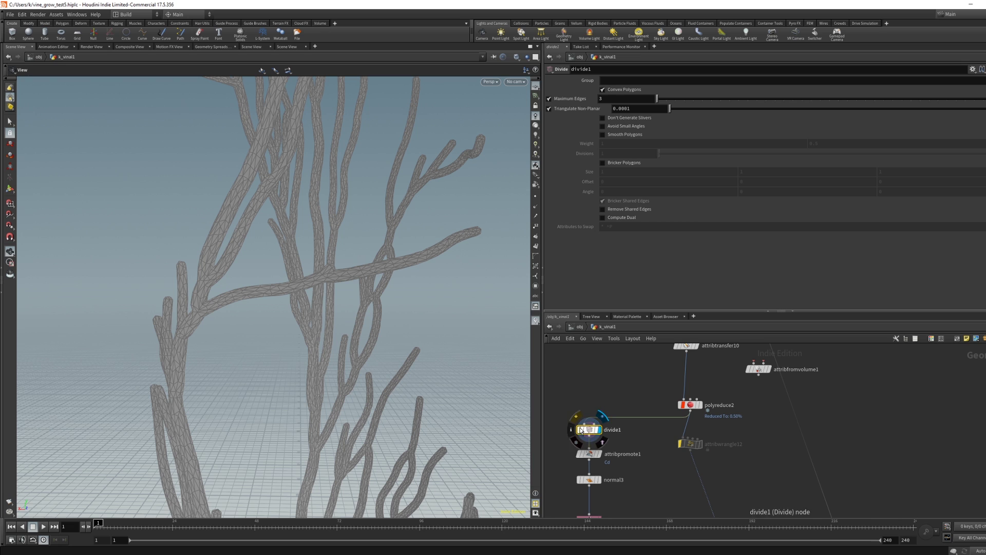
scroll(434, 213, "up", 3)
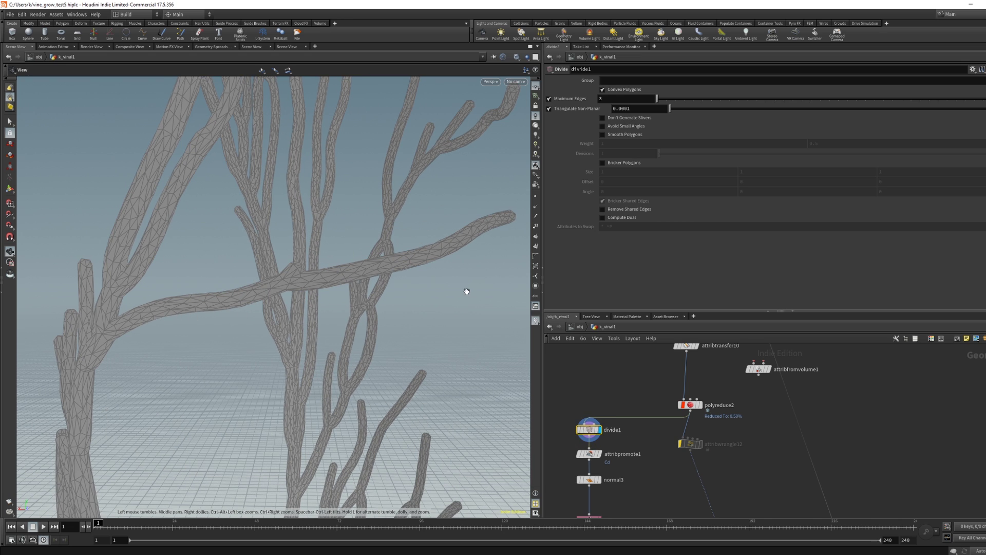
Step: View the attribpromote1 settings that promote Cd from points to vertices
middle_click_drag(626, 430, 654, 404)
left_click(635, 437)
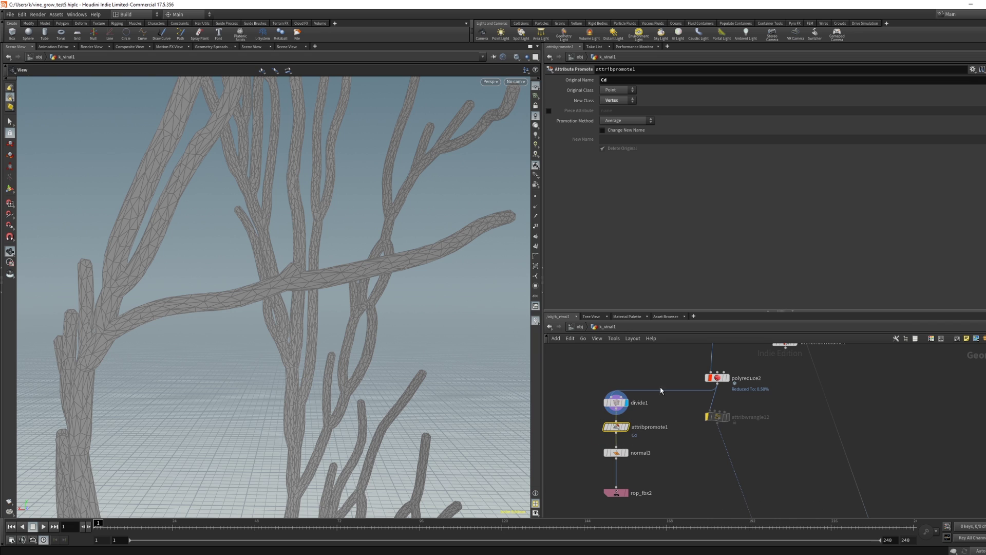
mouse_move(630, 432)
Step: Display the normal3 node and inspect the vine branches both close up and from further away
left_click(617, 453)
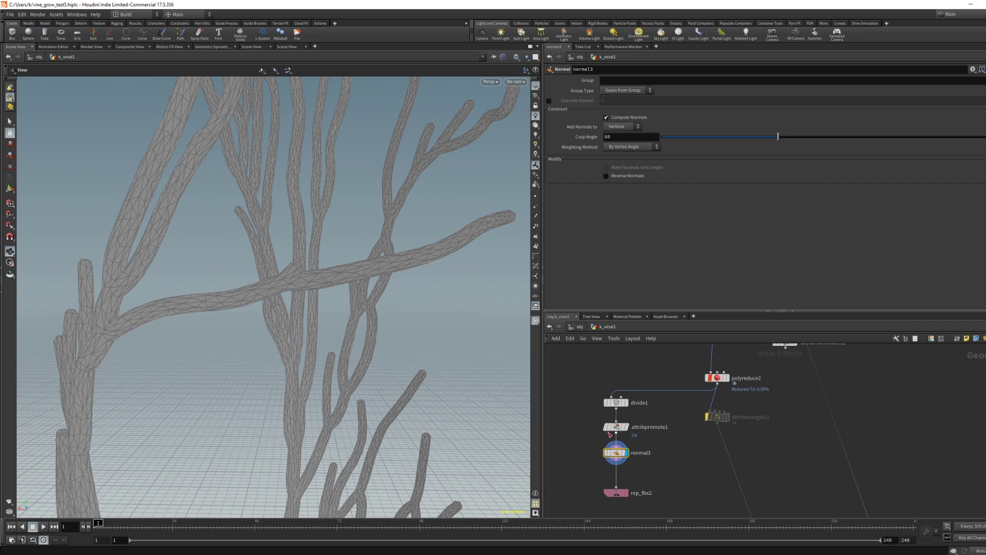
right_click_drag(333, 277, 356, 242)
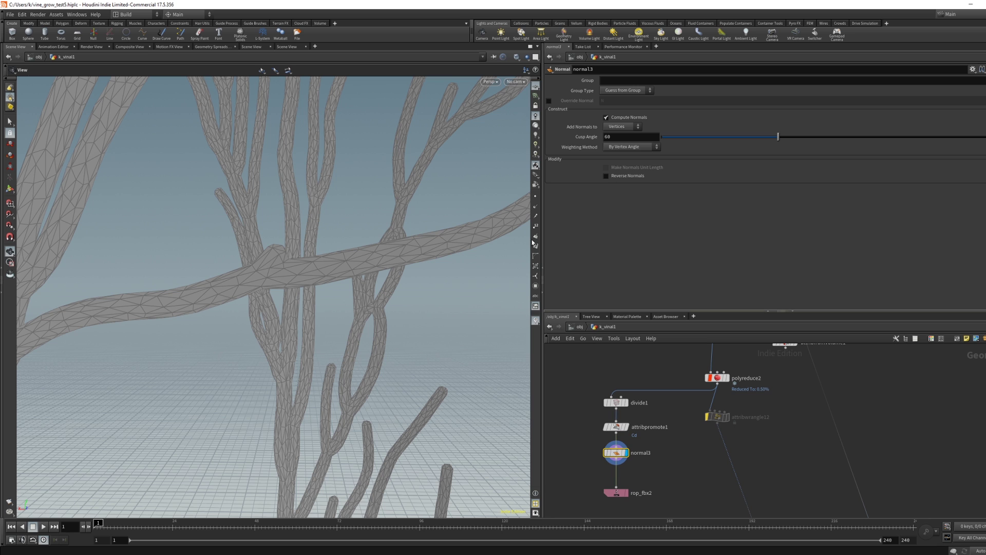
right_click_drag(512, 215, 341, 250)
right_click_drag(519, 265, 313, 290)
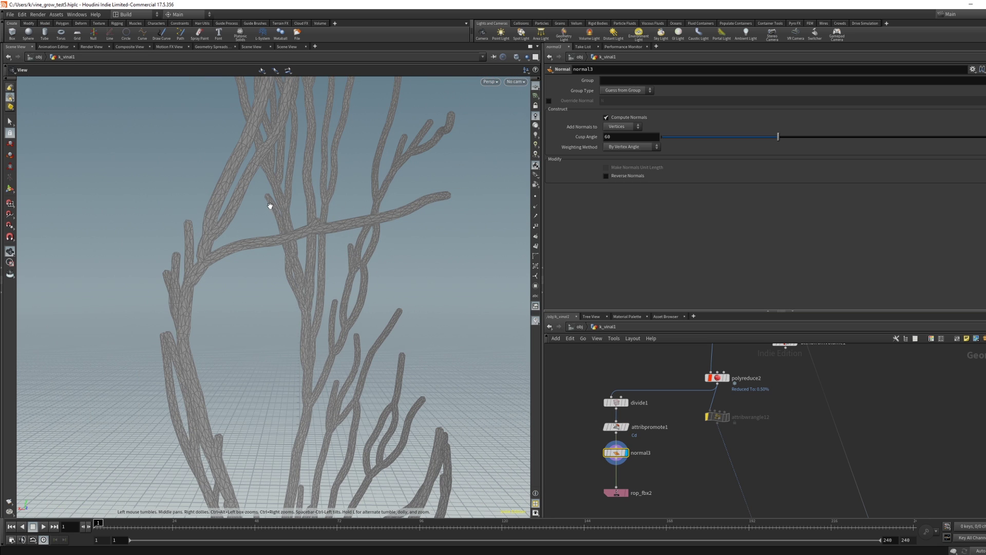
middle_click_drag(309, 250, 300, 229)
right_click_drag(300, 229, 288, 345)
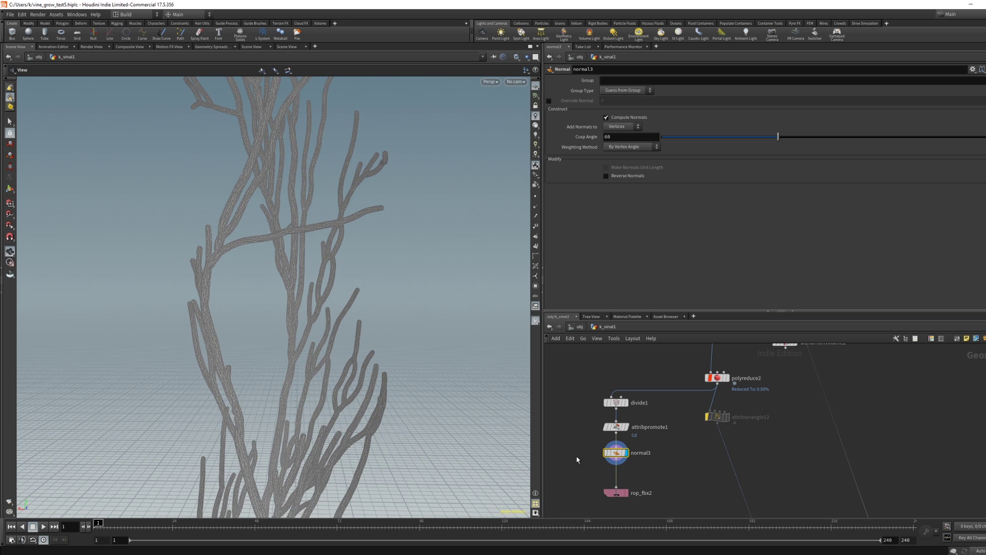
Step: View the rop_fbx2 export settings and find the separate node branch that continues below it
left_click(618, 493)
middle_click_drag(664, 481, 644, 413)
right_click_drag(668, 422, 645, 467)
middle_click_drag(672, 503, 631, 435)
scroll(632, 435, "up", 5)
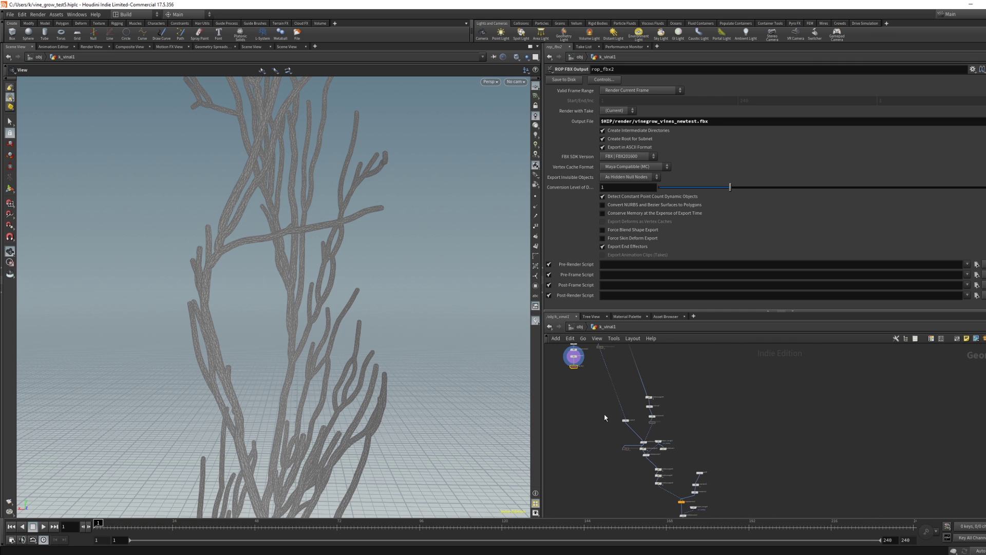
Step: Display attribwrangle26, view its pscale expression and the full vine curves, and trace its input back to color8
middle_click_drag(701, 374, 654, 413)
left_click(692, 416)
left_click(700, 415)
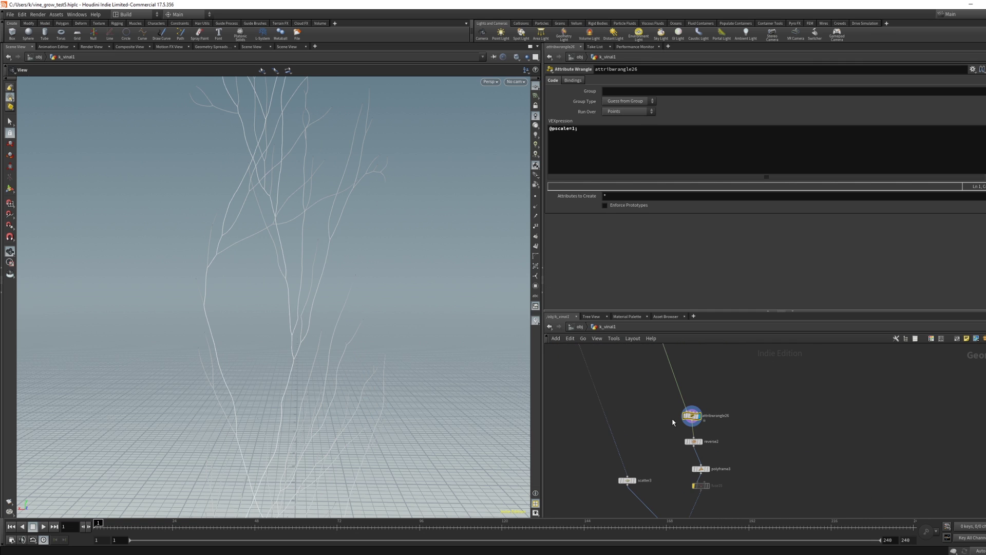
scroll(396, 271, "down", 8)
left_click_drag(383, 231, 419, 298)
middle_click_drag(599, 362, 614, 468)
middle_click_drag(661, 361, 657, 397)
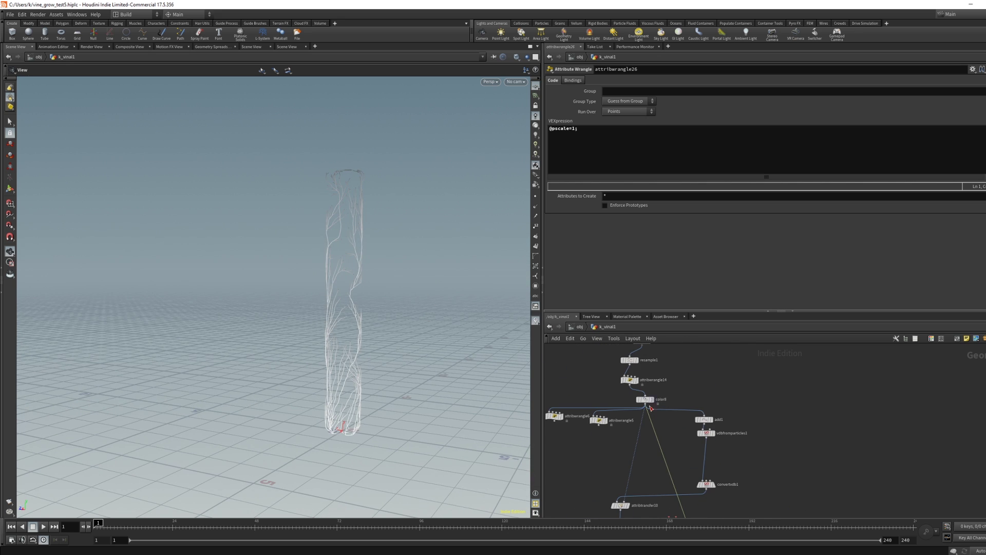
Step: View the reverse2 settings, then display polyframe3 with point normals turned on to see the tangents along the vines
middle_click_drag(753, 436, 717, 329)
middle_click_drag(757, 491, 721, 283)
scroll(665, 392, "up", 1)
left_click(679, 399)
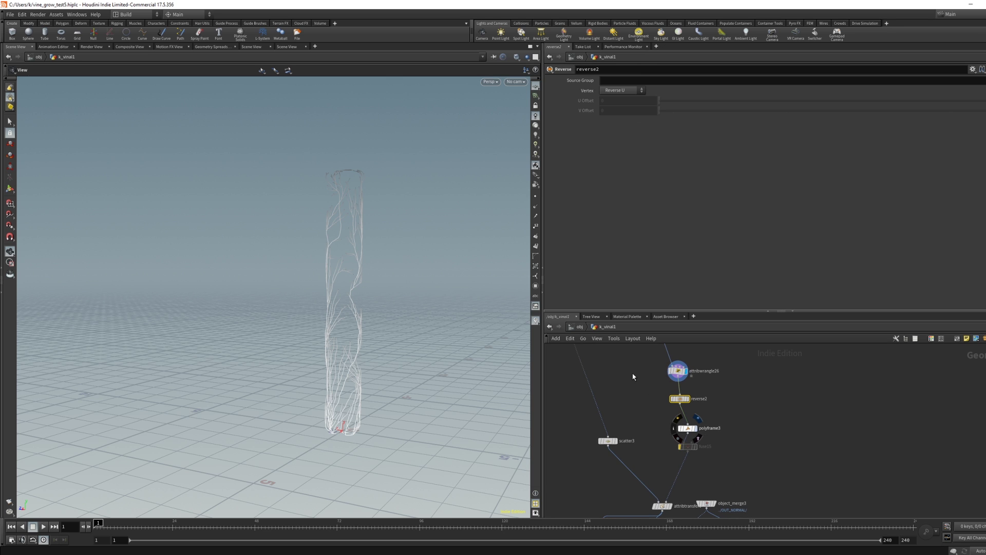
key("Down")
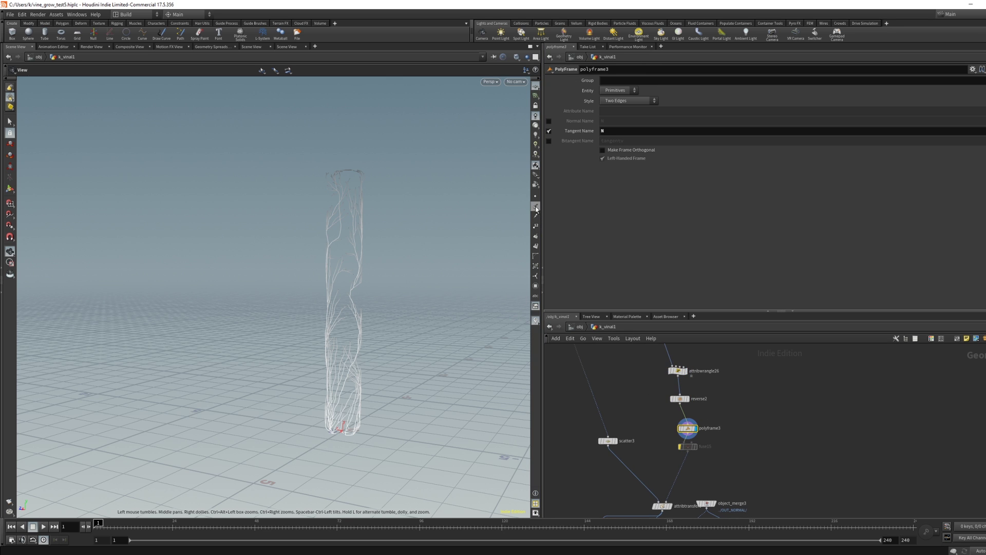
left_click(536, 208)
right_click_drag(348, 367, 398, 234)
Step: Display the attribtransfer6 node and view the normals transferred to the scattered points
middle_click_drag(646, 493, 629, 388)
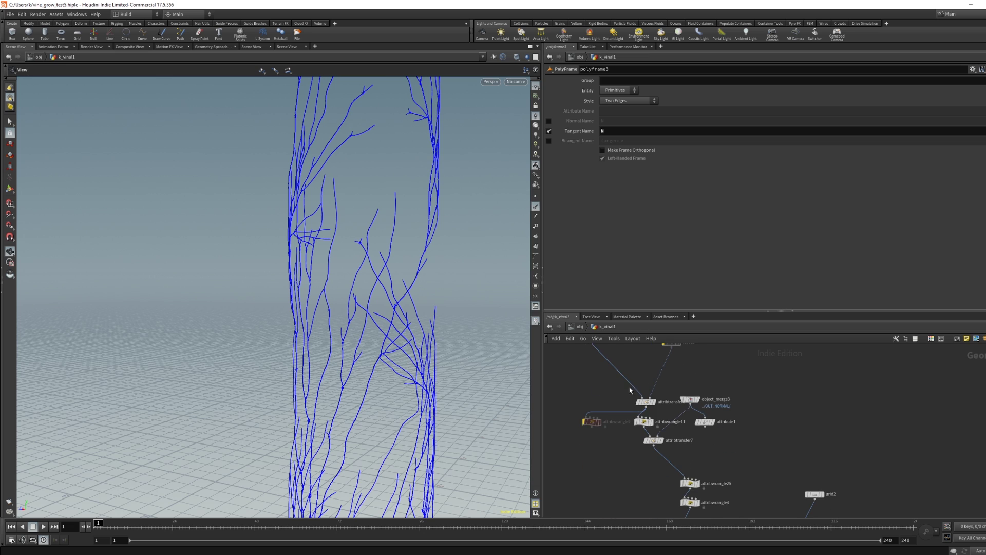
left_click(646, 402)
left_click(660, 402)
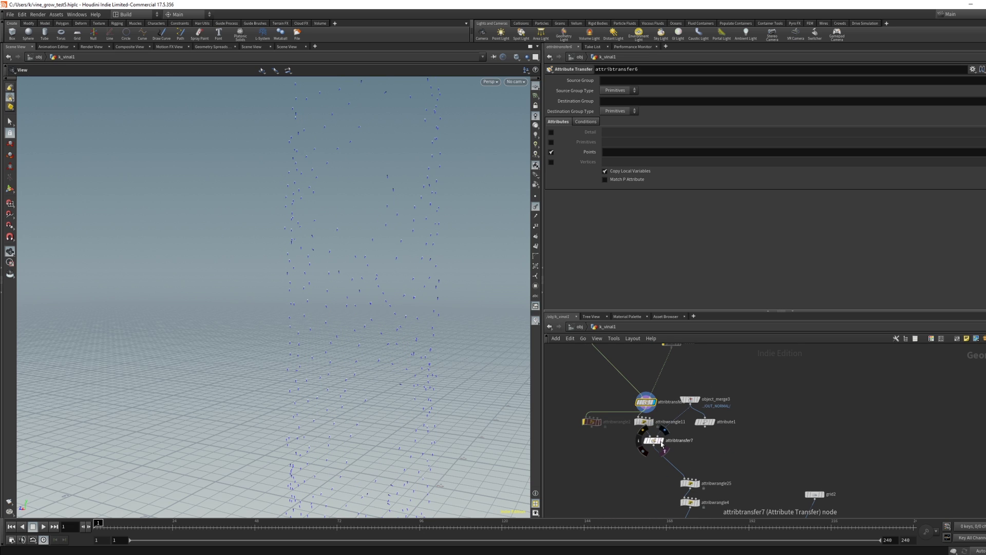
Step: Compare attribtransfer7's point normals with those of the OUT_NORMAL source surface in object_merge3, leaving attribtransfer7 displayed
left_click(654, 440)
left_click(662, 443)
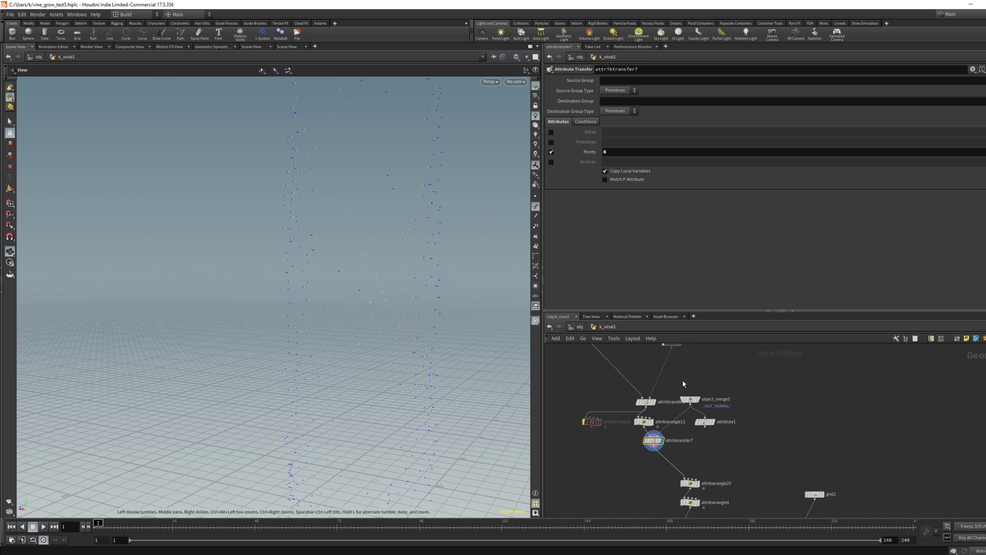
left_click(689, 399)
left_click(698, 399)
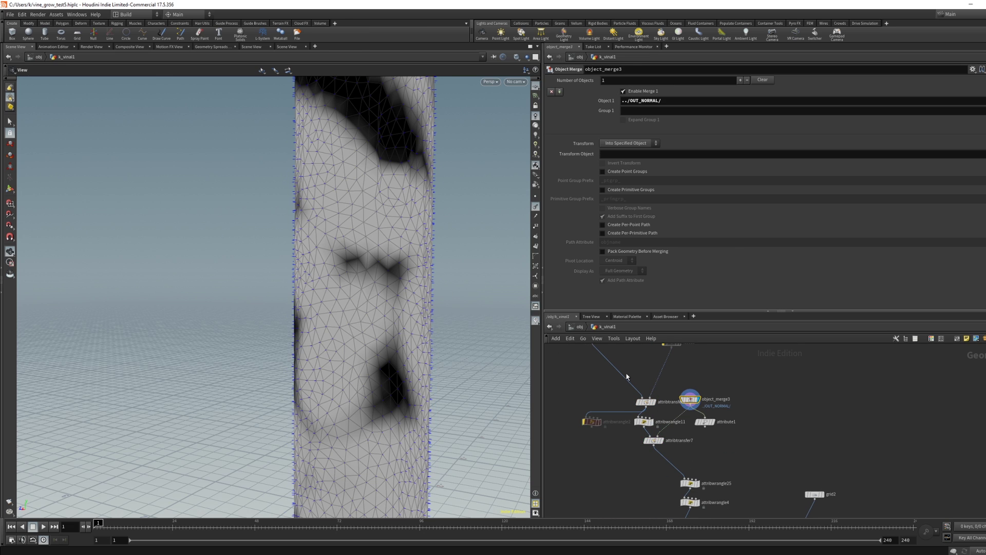
left_click(663, 441)
left_click(651, 439)
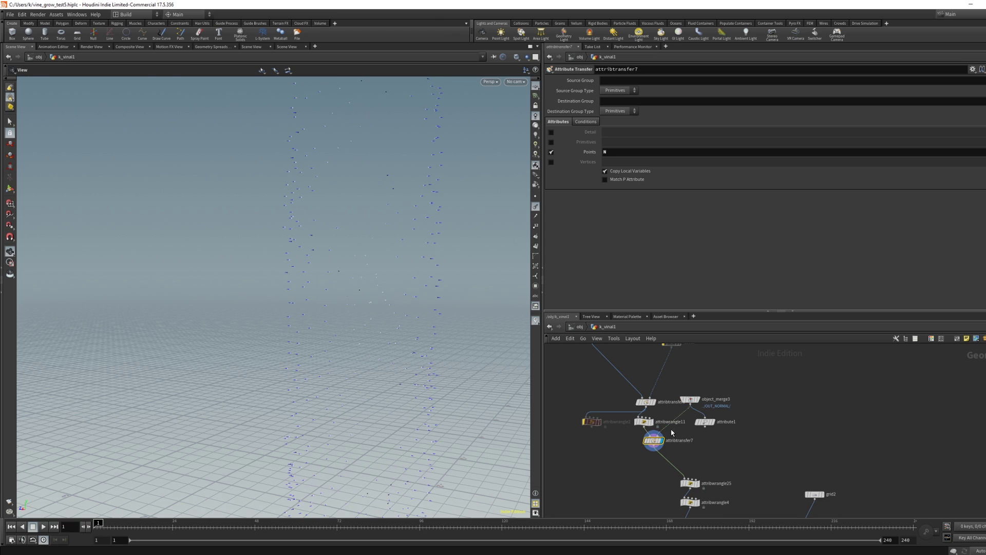
Step: Examine the attribwrangle11 line that stores N as tangentu and the polyframe3 node that supplies the tangent
left_click(645, 424)
triple_click(569, 128)
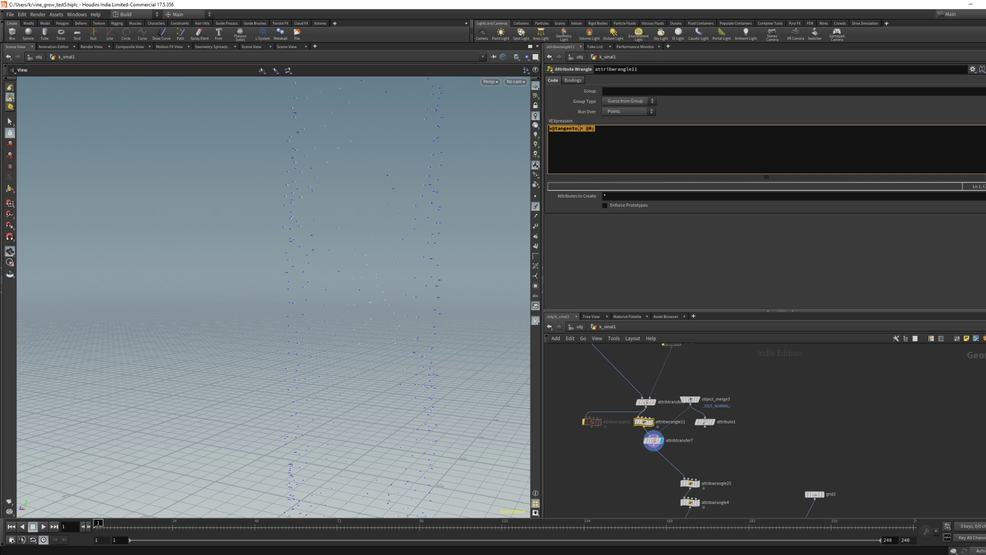
left_click(654, 440)
middle_click_drag(622, 378, 627, 409)
left_click(659, 403)
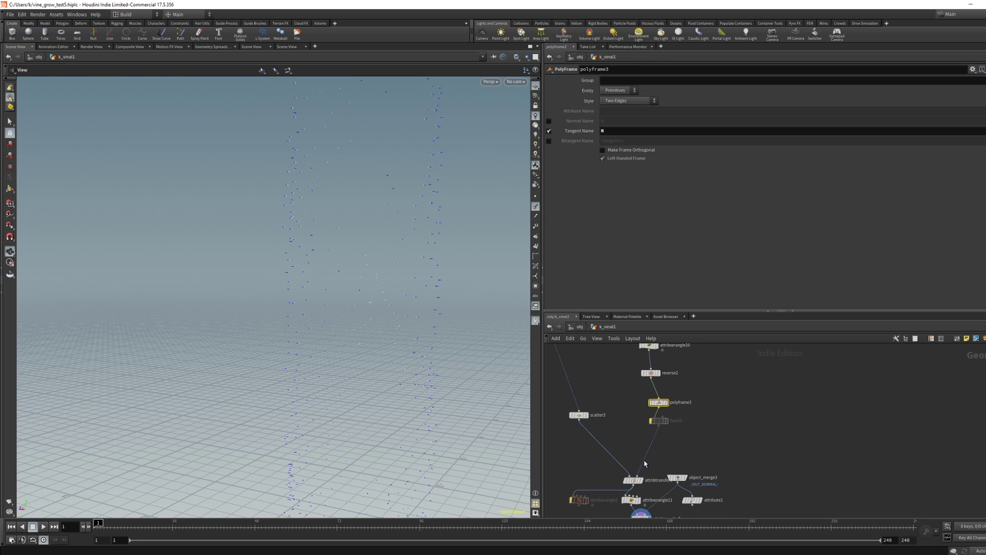
Step: Recheck attribtransfer7, then display attribwrangle25 and view its code that normalizes N and randomizes pscale
scroll(644, 445, "down", 3)
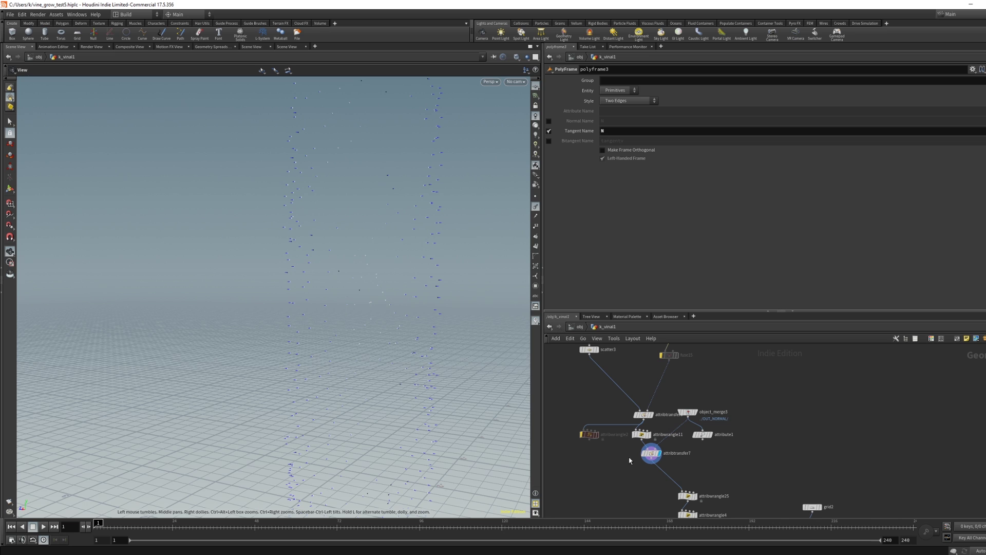
left_click(650, 454)
scroll(631, 439, "down", 1)
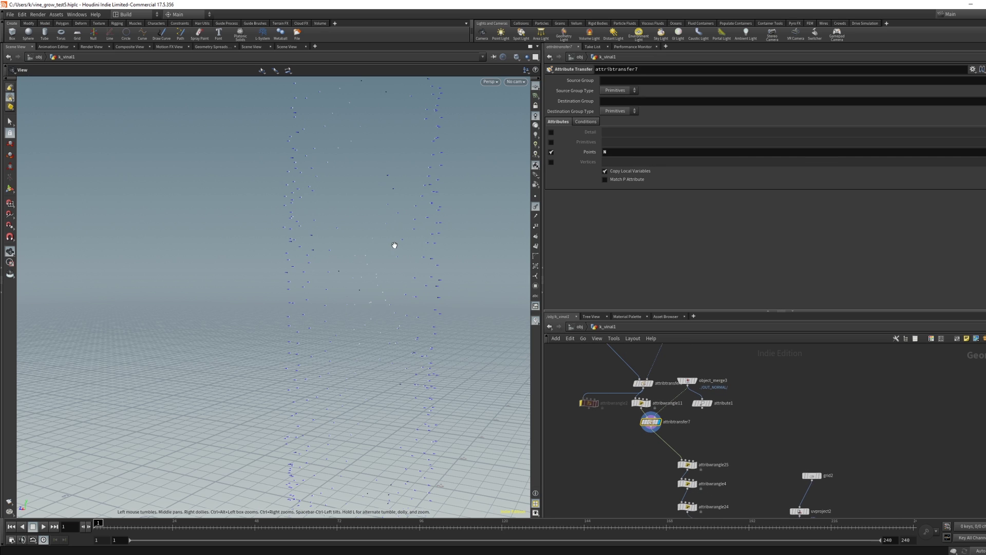
left_click(682, 460)
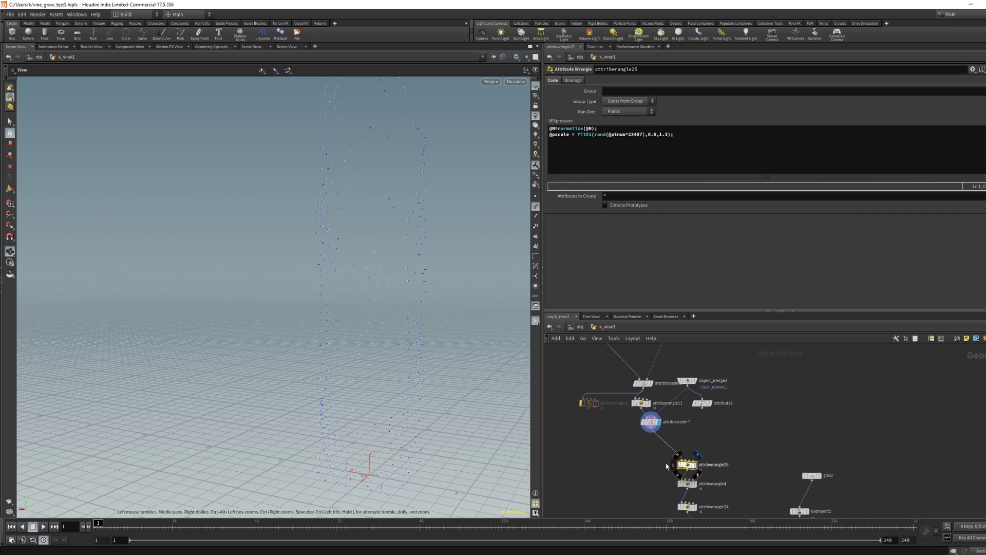
left_click(696, 464)
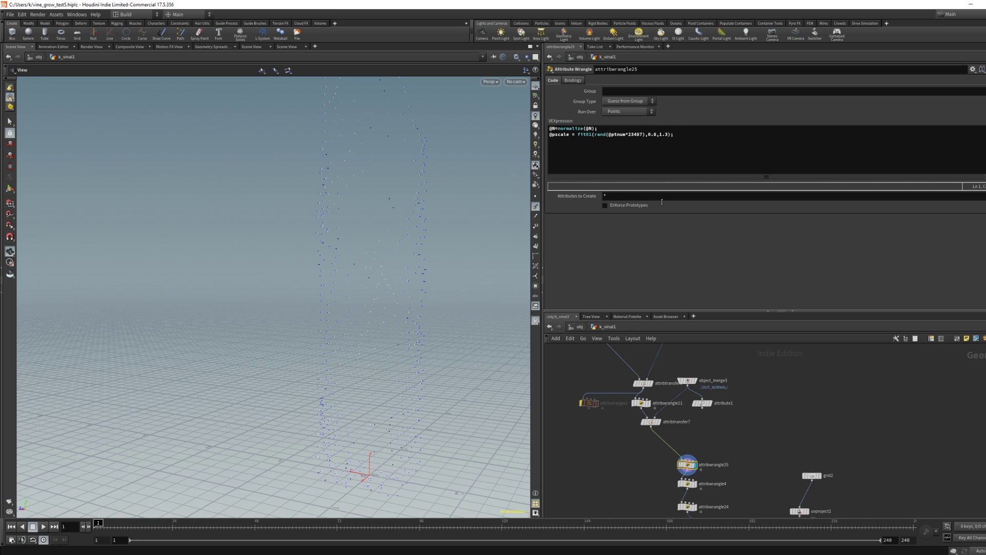
Step: Display attribwrangle4 and view the code that builds the orient quaternion with random X and Y rotation amounts
middle_click_drag(732, 461, 721, 396)
left_click(679, 419)
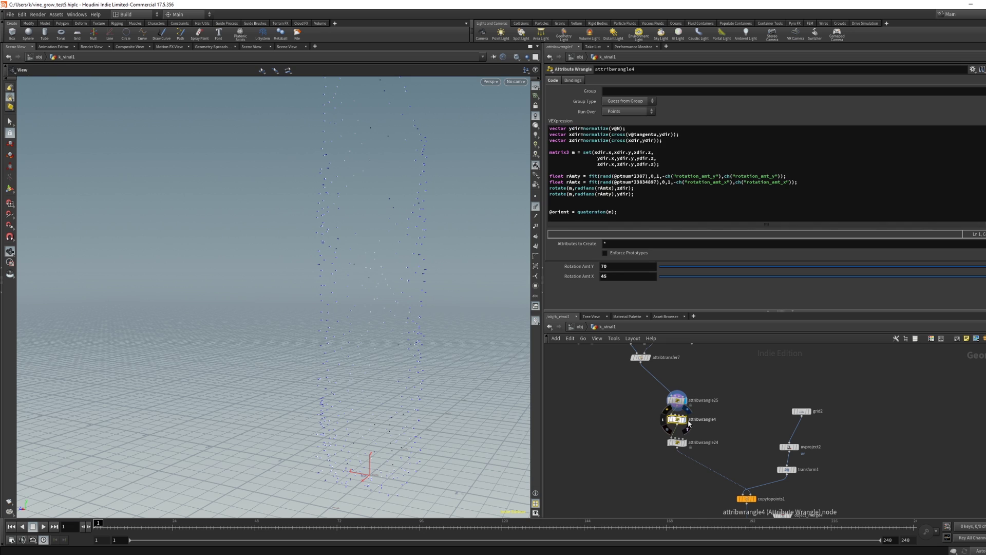
left_click(682, 407)
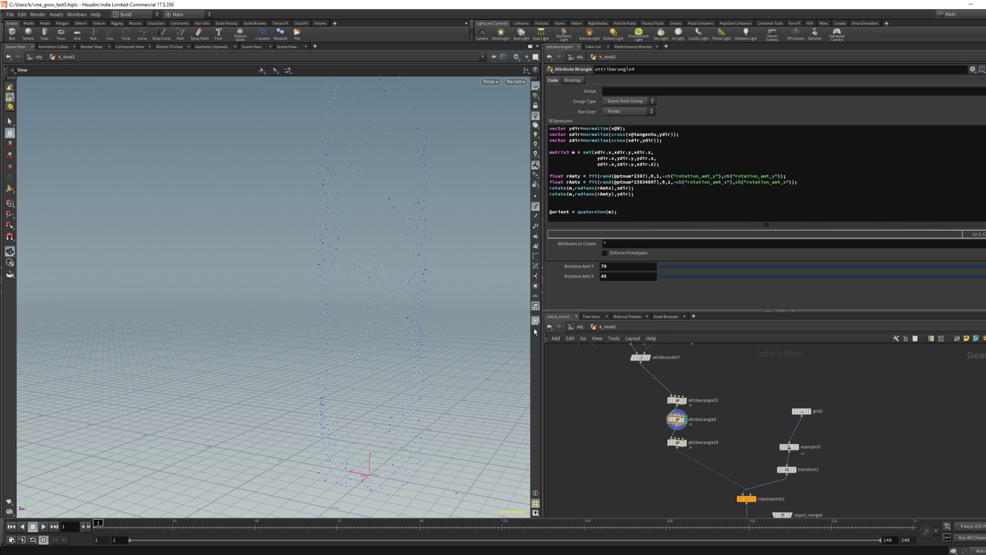
Step: Display the copytopoints1 node and inspect the leaf cards copied around the column from several angles
middle_click_drag(757, 502, 689, 449)
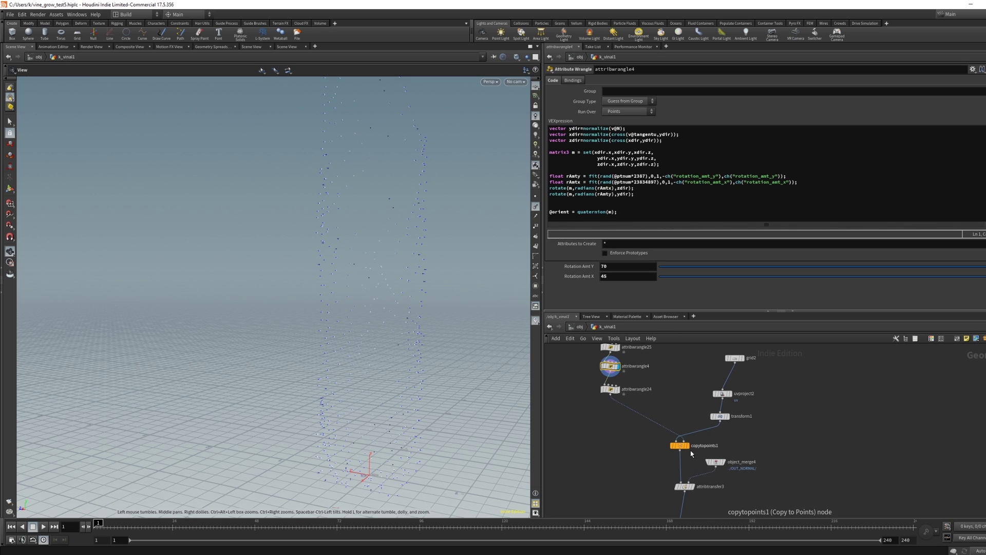
left_click(688, 446)
left_click(679, 445)
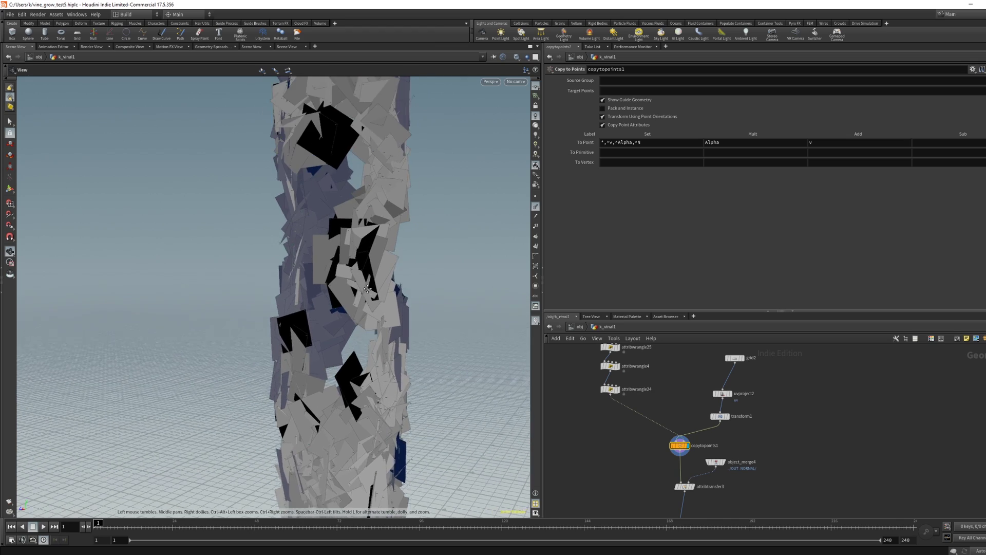
left_click_drag(369, 301, 272, 308)
right_click_drag(273, 309, 299, 246)
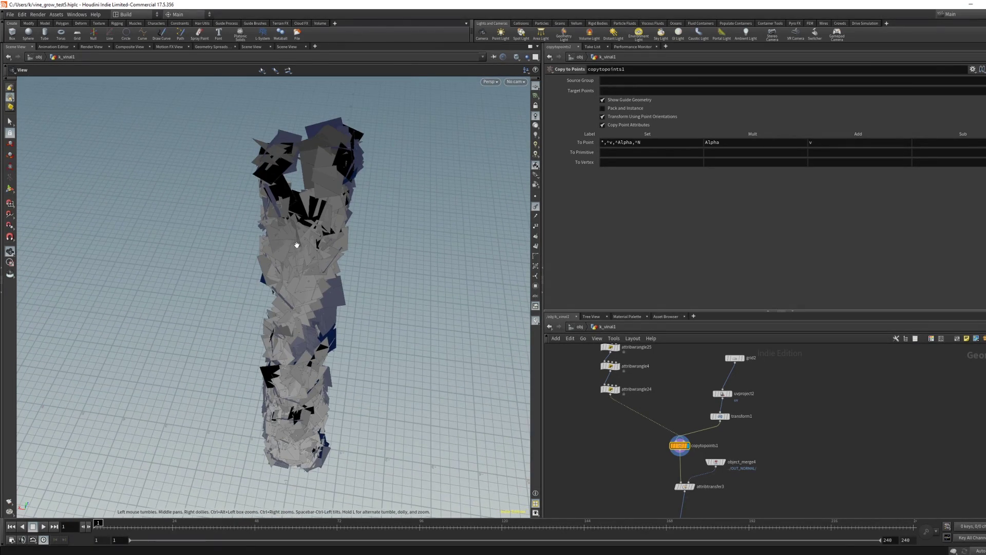
Step: Reopen the attribwrangle4 code and examine v@N in the ydir line against the leaf cards around the column
left_click_drag(299, 246, 307, 266)
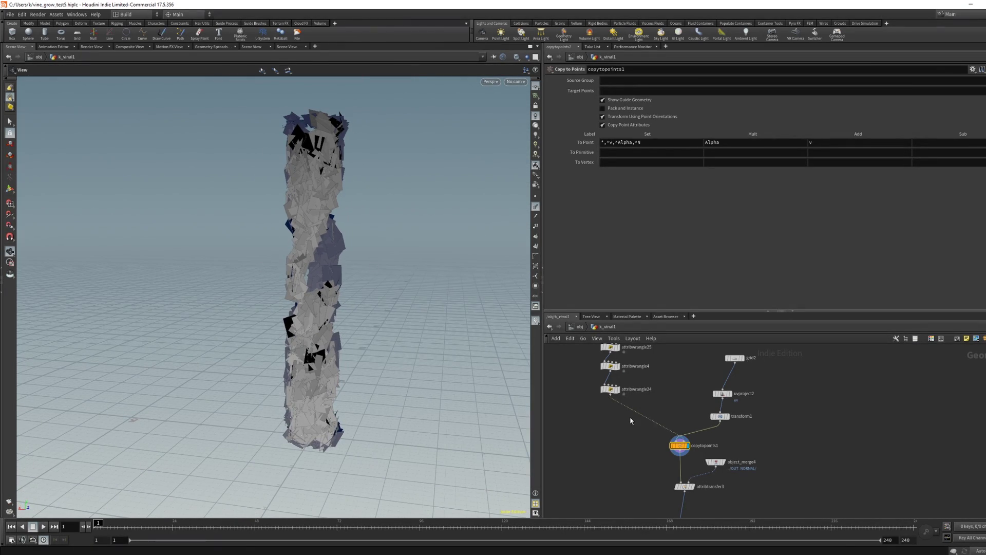
middle_click_drag(570, 371, 588, 436)
left_click(625, 453)
key("Up")
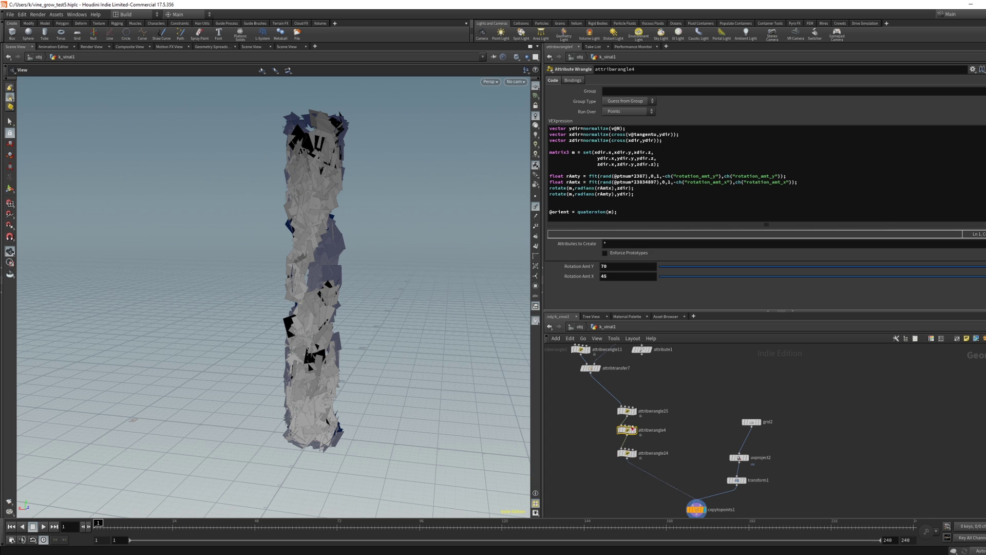
scroll(360, 175, "up", 3)
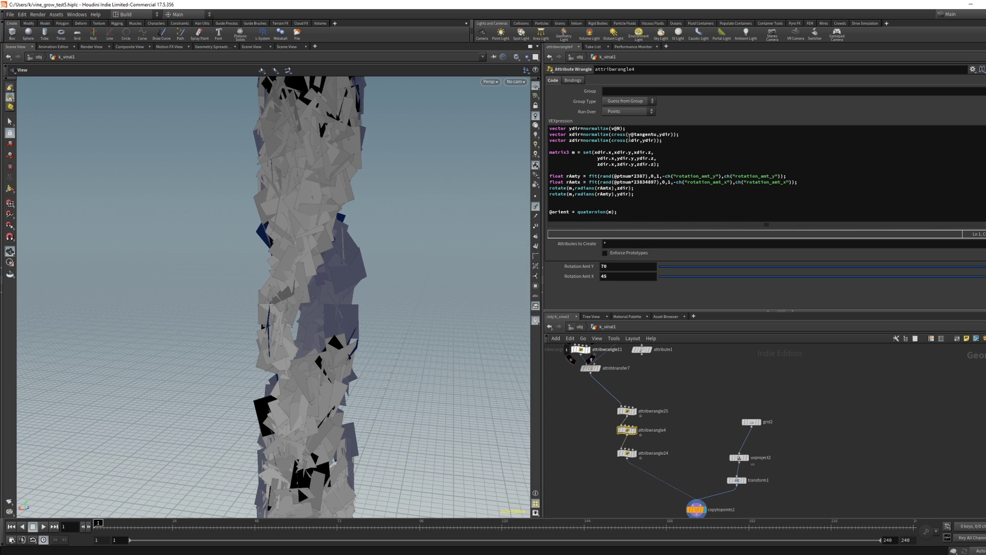
double_click(611, 128)
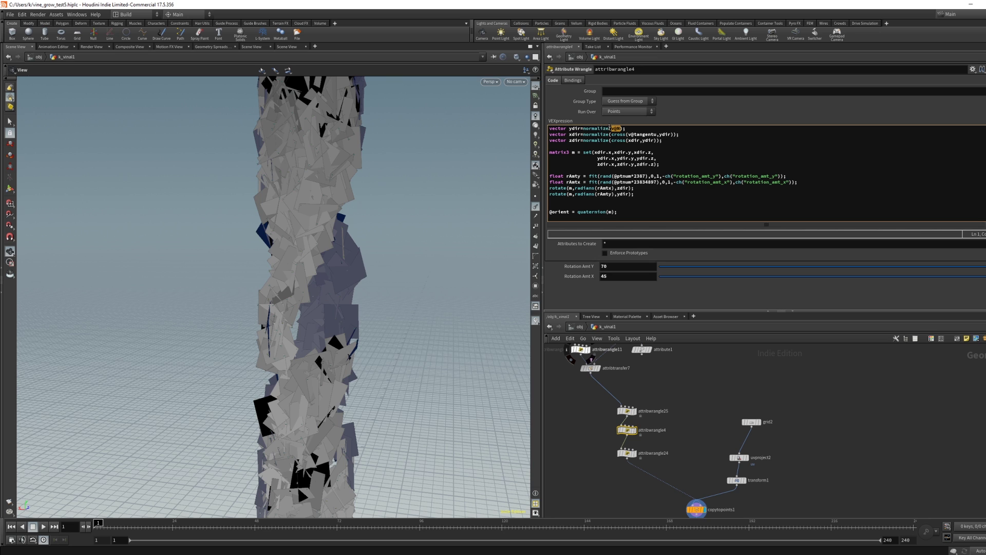
middle_click_drag(405, 218, 421, 176)
right_click_drag(421, 176, 381, 185)
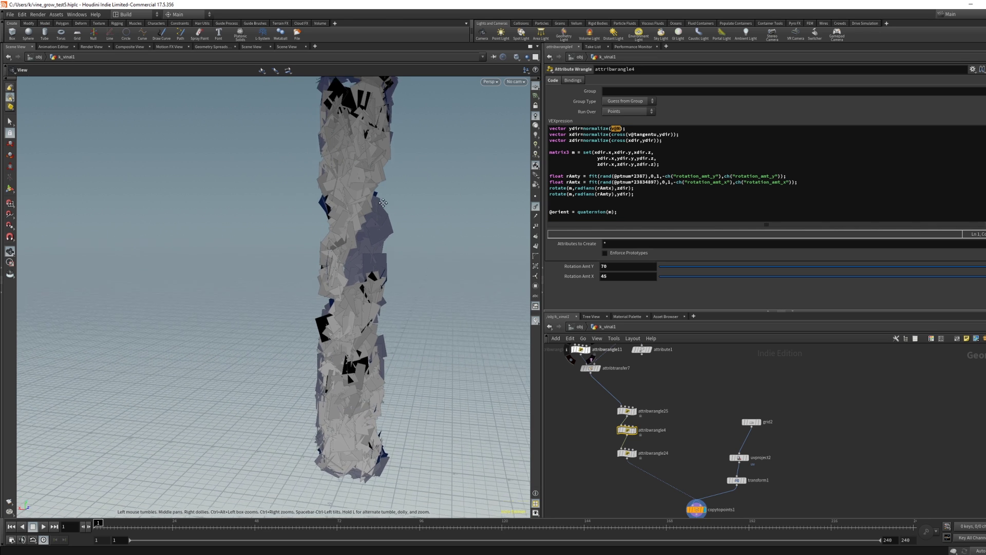
middle_click_drag(382, 185, 373, 203)
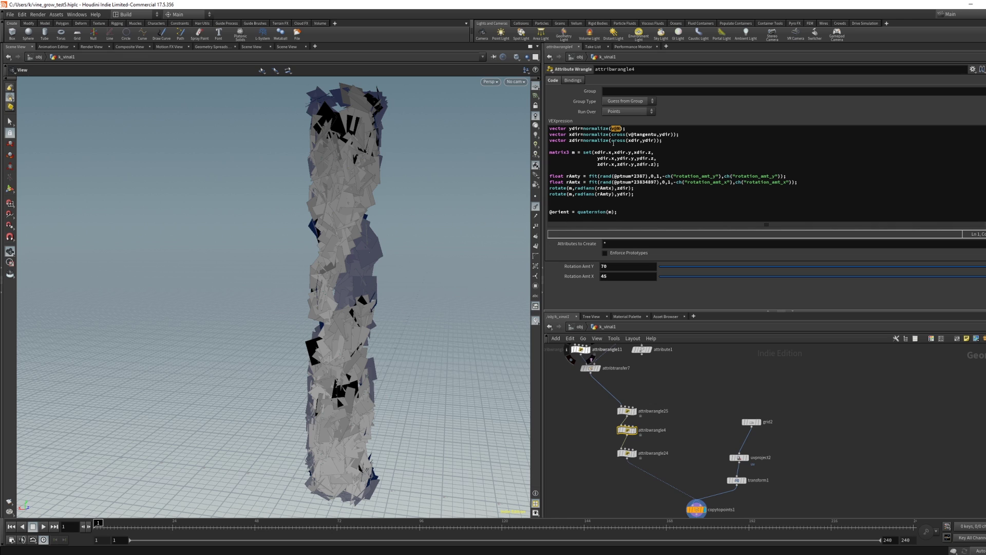
Step: Examine the attribwrangle4 lines that build ydir, xdir and zdir and assemble them into the matrix3 m
left_click_drag(553, 128, 629, 128)
left_click(639, 130)
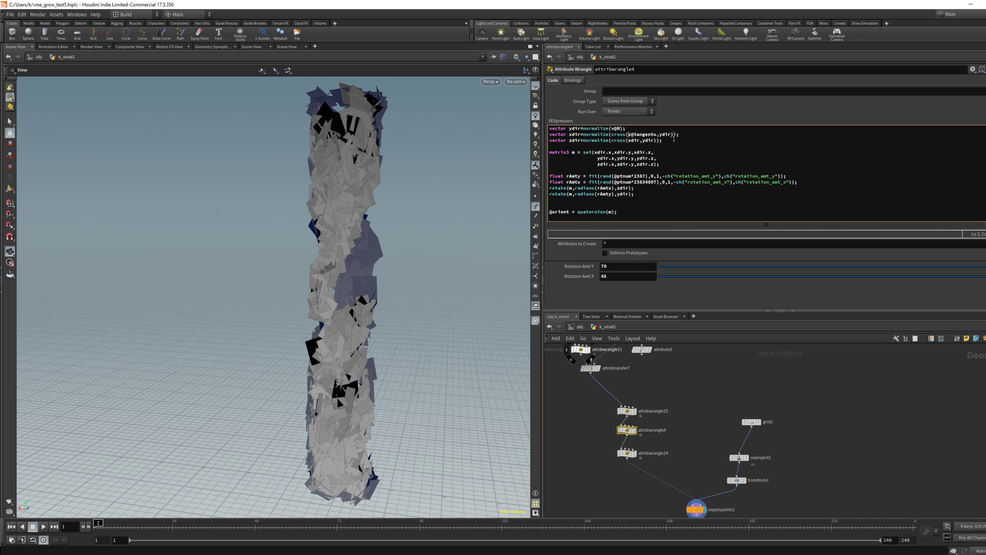
left_click_drag(550, 134, 678, 136)
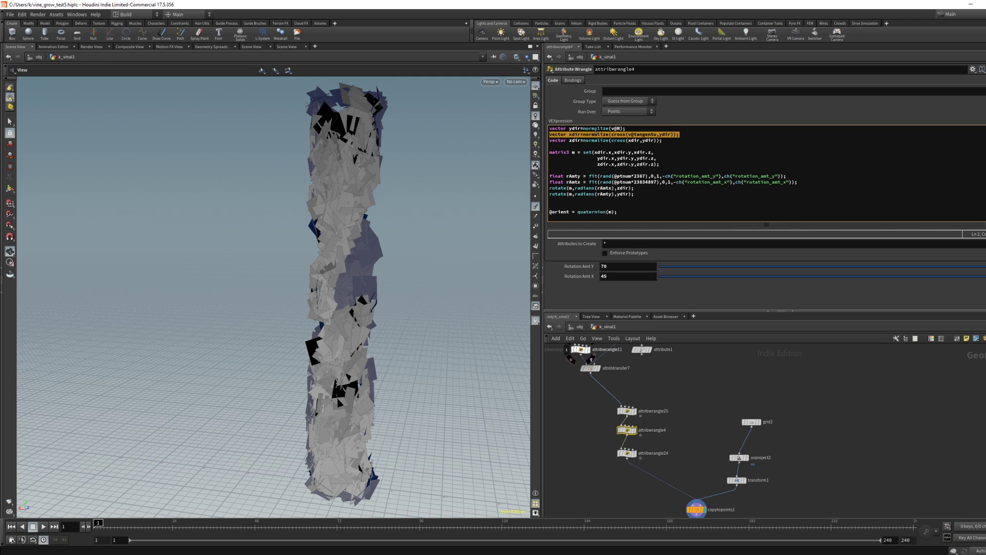
left_click(593, 132)
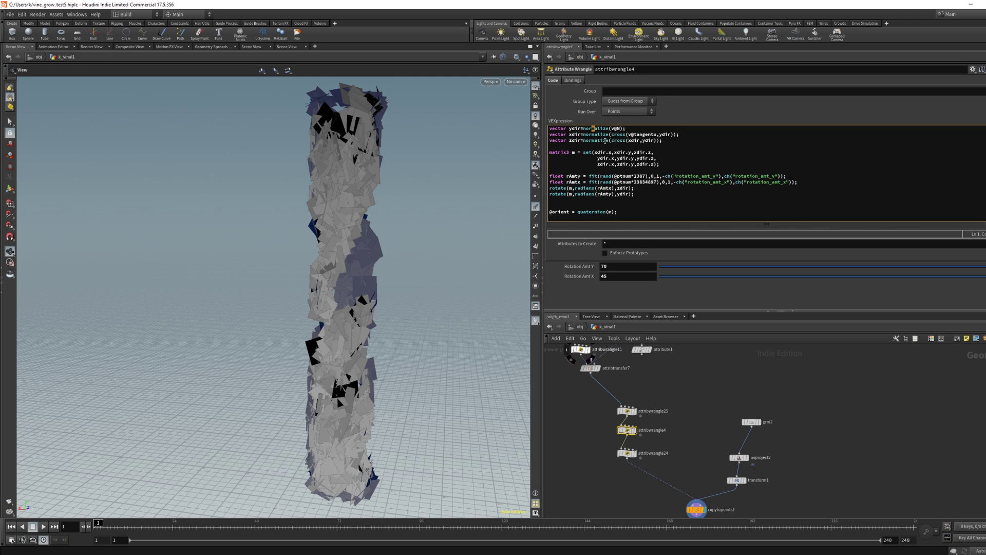
left_click(607, 141)
left_click_drag(595, 152, 660, 163)
left_click(594, 176)
Step: Examine the rAmty and rAmtx random rotation lines and the rotate calls that apply them to the matrix
mouse_move(551, 176)
left_mouse_down()
mouse_move(608, 178)
mouse_move(552, 183)
left_mouse_up()
left_click(593, 177)
left_click_drag(664, 176, 721, 176)
left_click(613, 265)
left_click(653, 176)
double_click(651, 176)
left_click_drag(662, 176, 780, 175)
left_click(583, 182)
double_click(622, 194)
Step: Try different Rotation Amt Y and Rotation Amt X values on attribwrangle4 to test how the leaf cards turn
mouse_move(610, 264)
middle_mouse_down()
mouse_move(623, 266)
mouse_move(623, 236)
mouse_move(589, 237)
mouse_move(622, 237)
mouse_move(621, 269)
middle_mouse_up()
left_click(635, 266)
left_click_drag(689, 269, 839, 266)
middle_click_drag(618, 266, 692, 281)
middle_click_drag(620, 266, 730, 262)
middle_click_drag(628, 279, 628, 268)
middle_click_drag(628, 273, 581, 260)
Step: Set Rotation Amt X and Rotation Amt Y to 0 and inspect the unrotated leaf cards from several angles
left_click(627, 277)
key("Return")
left_click_drag(630, 267, 593, 267)
type("0")
key("Return")
left_click_drag(347, 218, 476, 206)
scroll(327, 167, "up", 6)
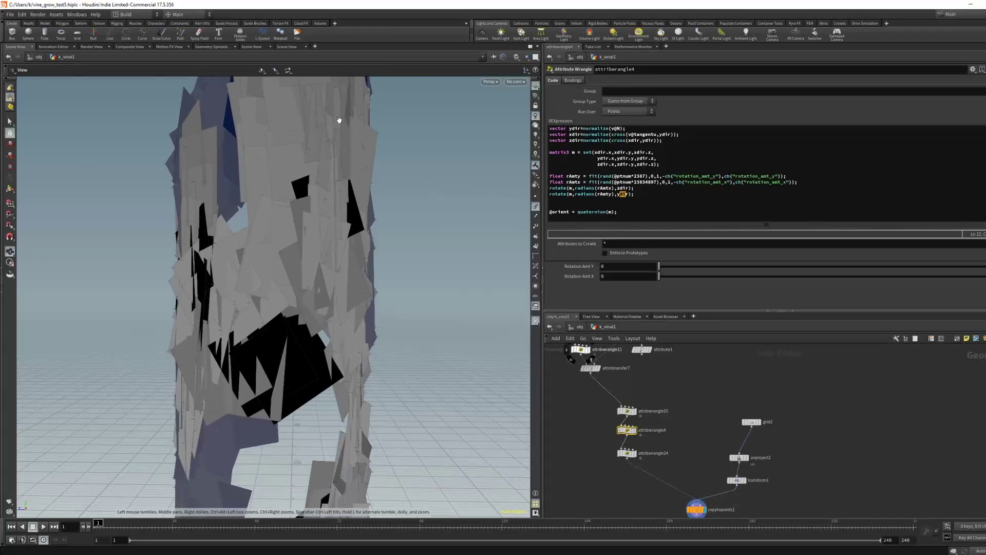
left_click_drag(333, 130, 72, 167)
right_click_drag(74, 170, 121, 350)
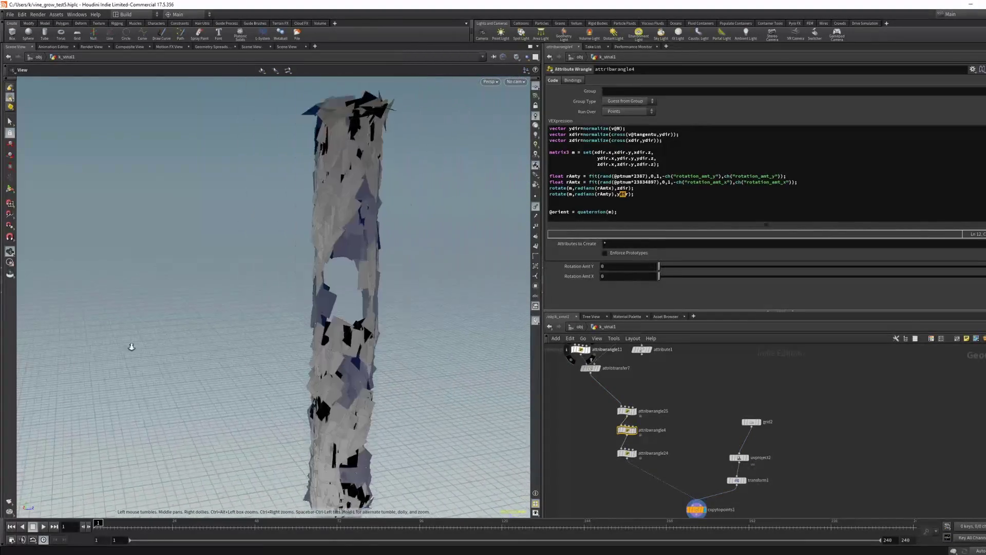
left_click_drag(336, 227, 362, 216)
right_click_drag(340, 179, 359, 257)
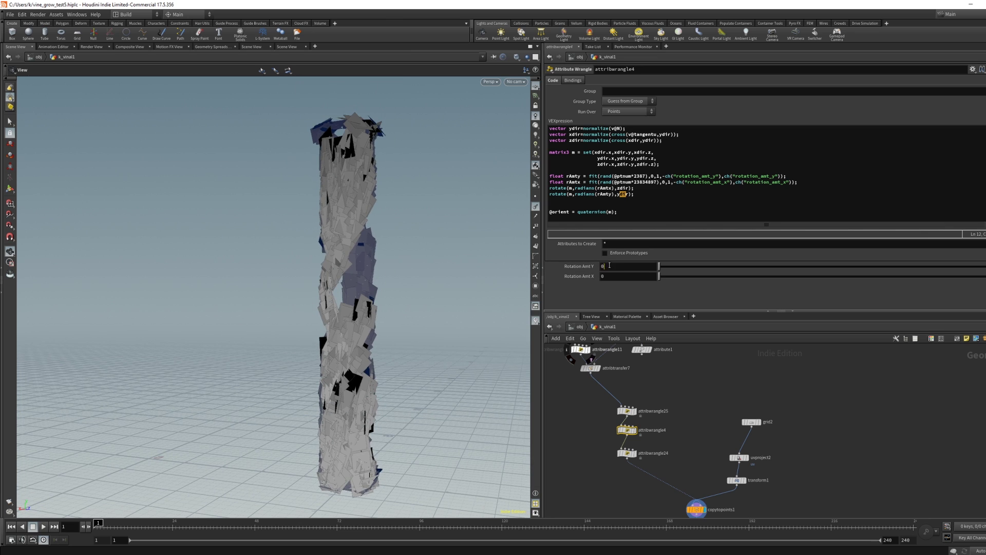
Step: Restore Rotation Amt Y to 70 and Rotation Amt X to 45, and inspect the leaf cards around the column
key("ctrl+z")
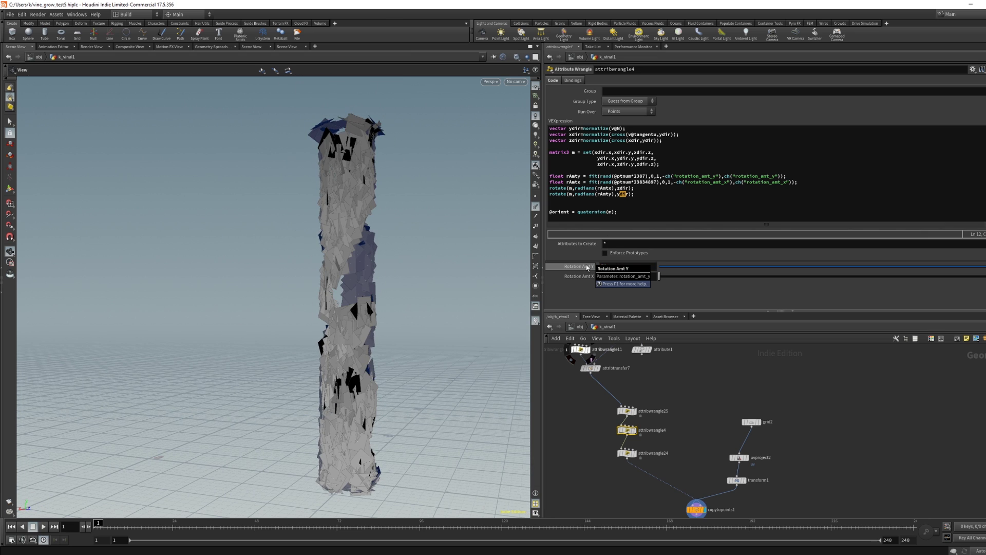
left_click_drag(612, 276, 559, 273)
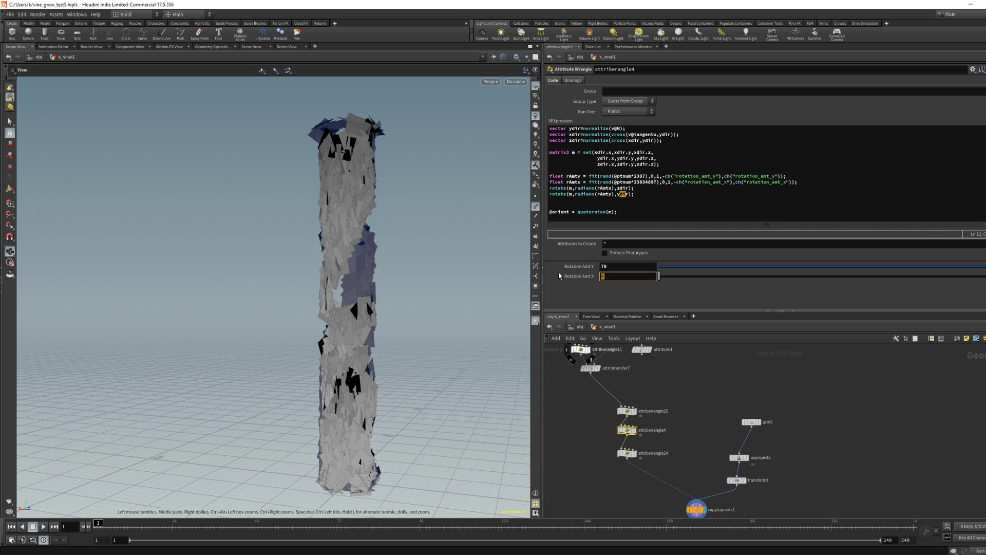
type("45")
key("Return")
scroll(332, 116, "up", 5)
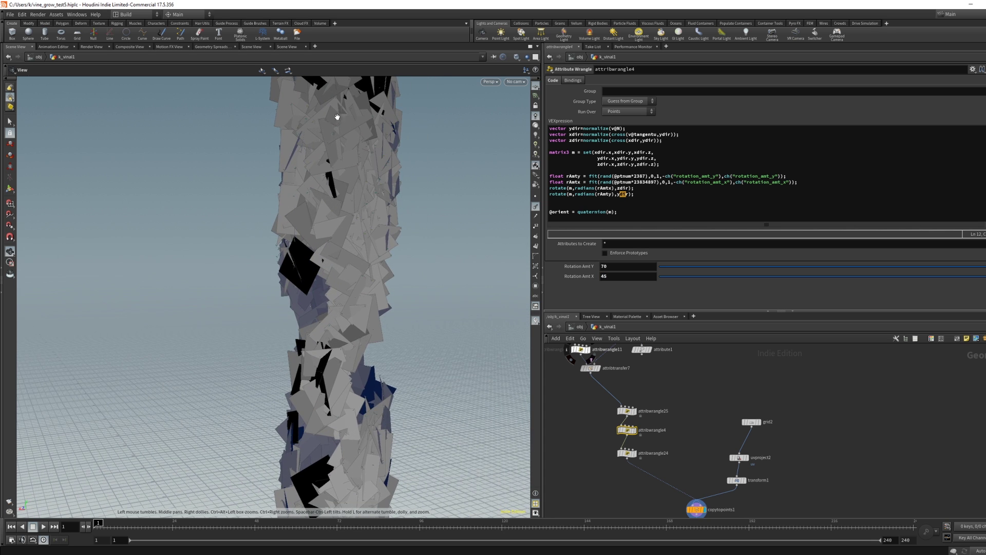
left_click_drag(332, 116, 397, 153)
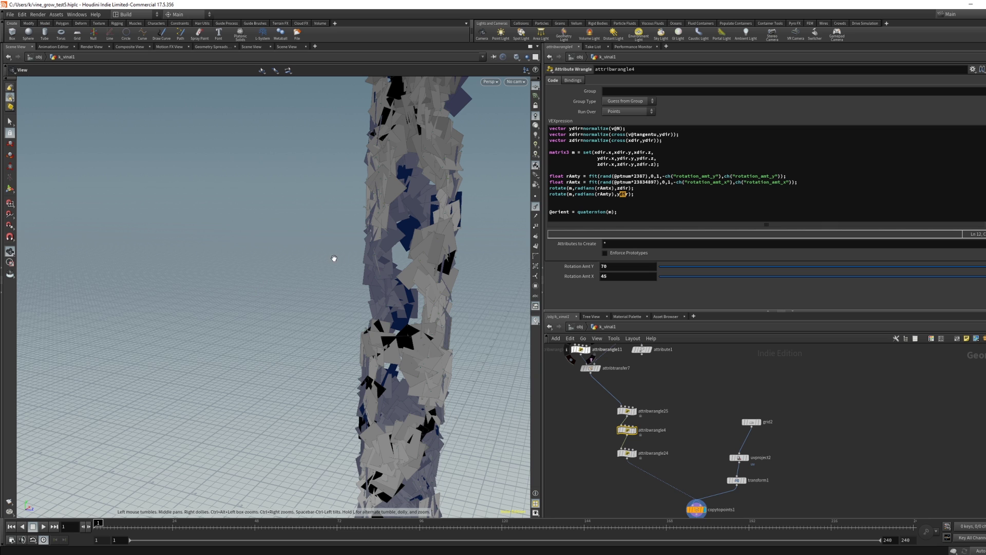
scroll(328, 289, "down", 4)
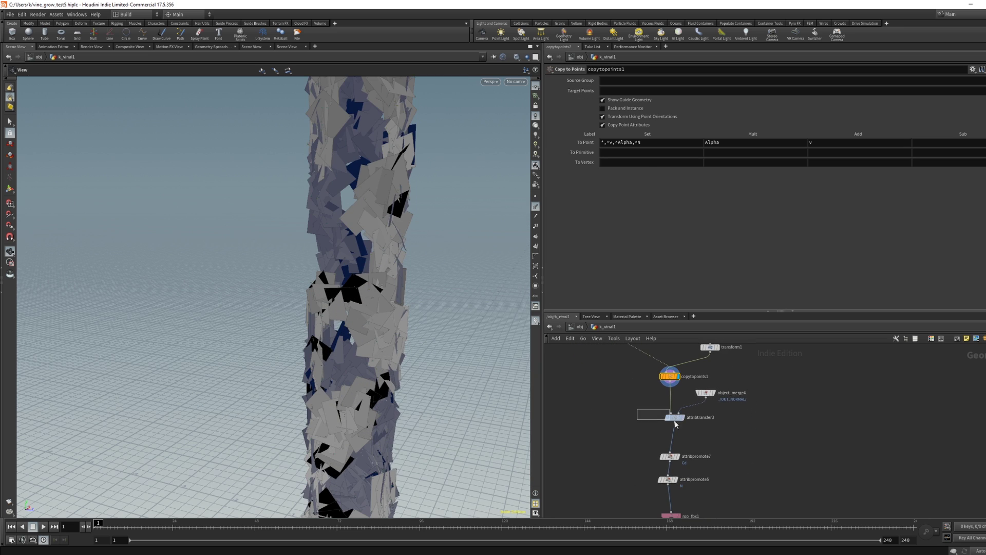
Step: Display attribtransfer3, check its object_merge4 normal source, and inspect the leaf cards with the transferred N attribute
left_click(677, 417)
left_click(684, 419)
scroll(279, 302, "down", 4)
scroll(437, 134, "up", 4)
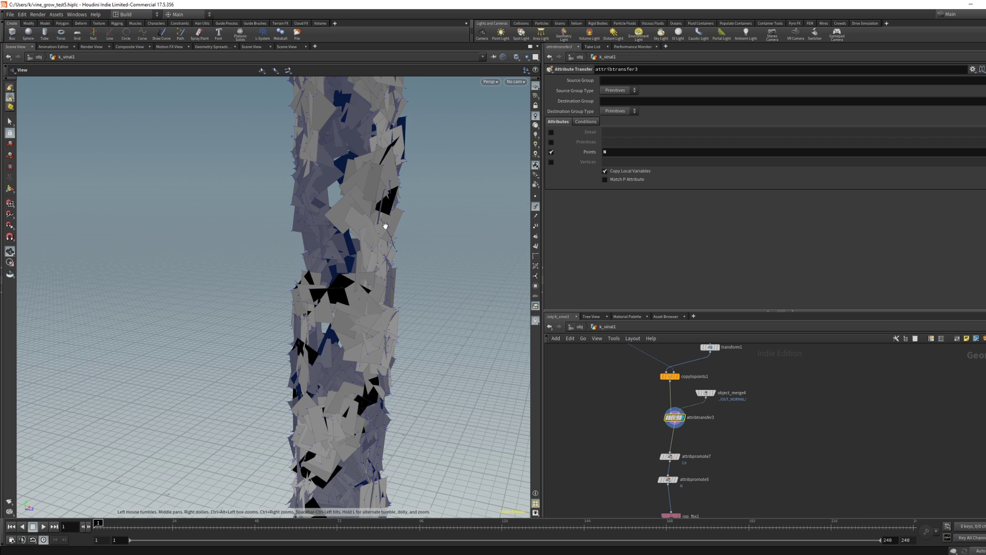
left_click(714, 393)
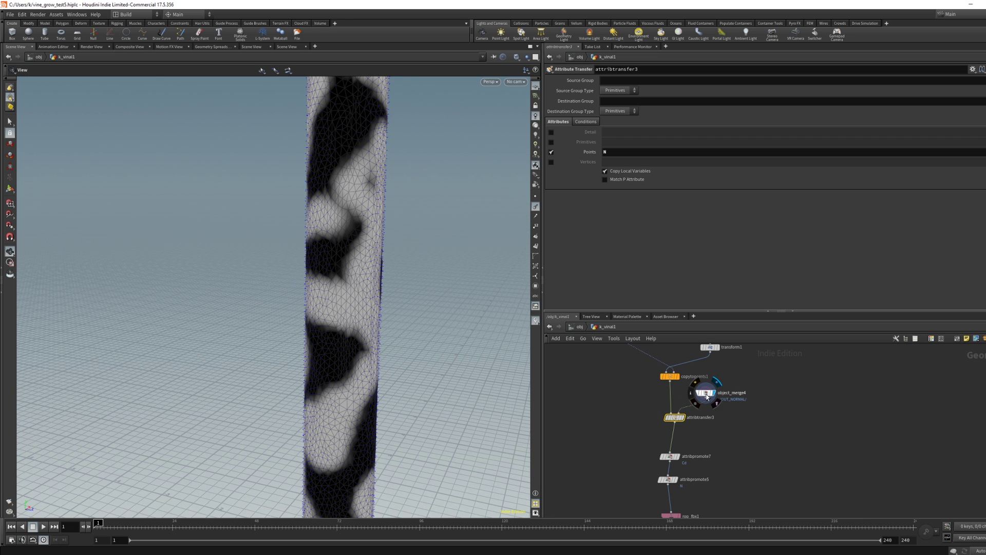
left_click(684, 418)
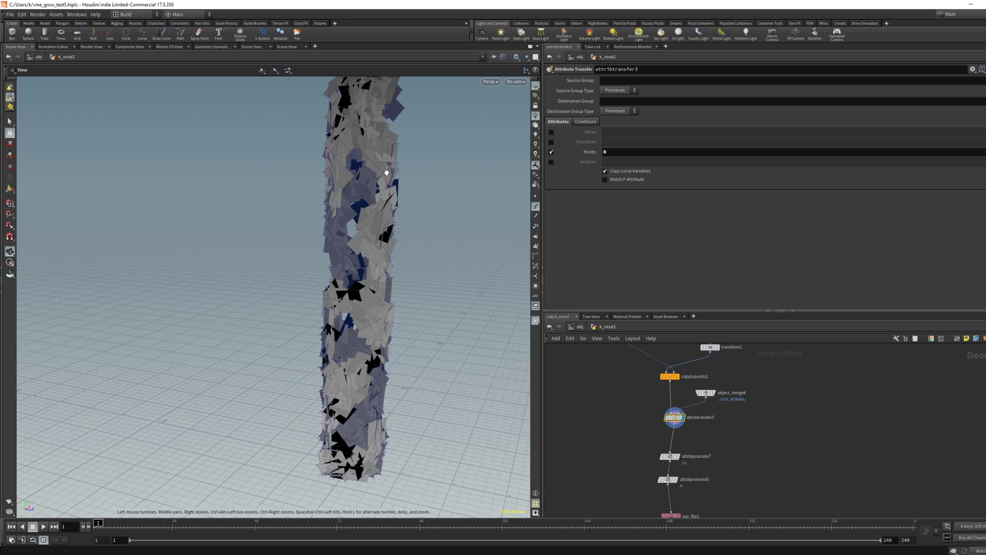
middle_click_drag(614, 404, 588, 398)
left_click(568, 407)
scroll(425, 289, "up", 1)
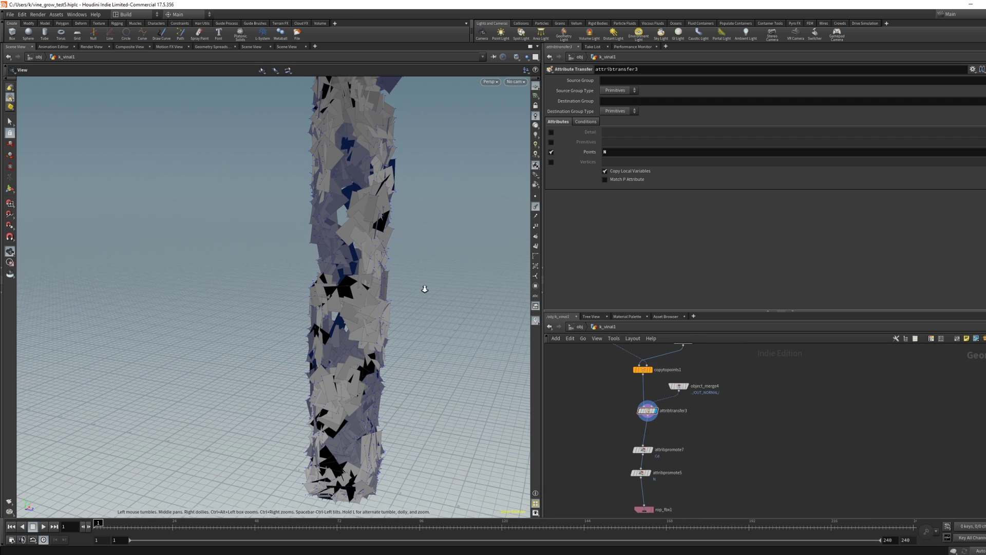
middle_click_drag(445, 280, 433, 307)
scroll(433, 306, "down", 2)
Step: Examine attribpromote7, the settings and node info of attribpromote5, and the FBX export settings of rop_fbx1
left_click_drag(615, 426, 658, 460)
left_click(651, 450)
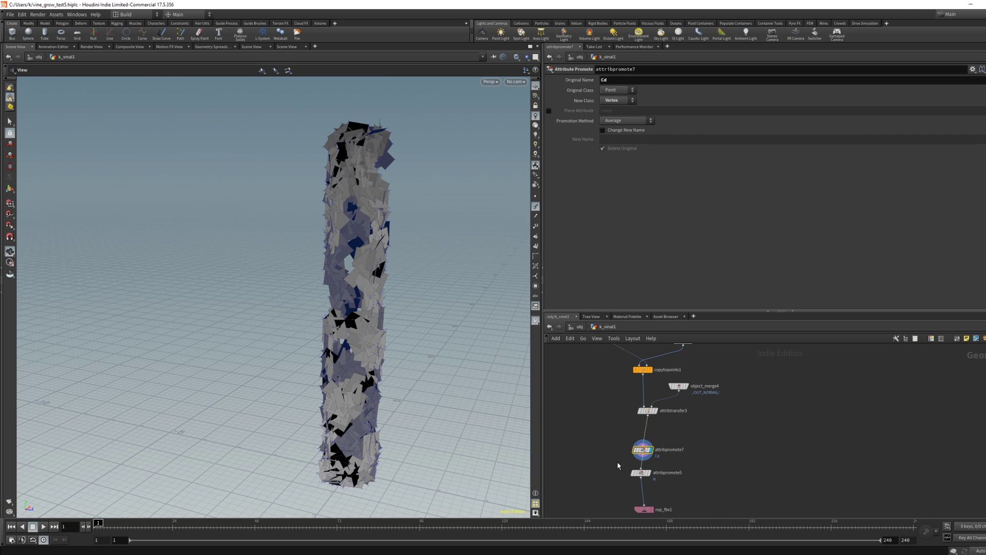
left_click(642, 473)
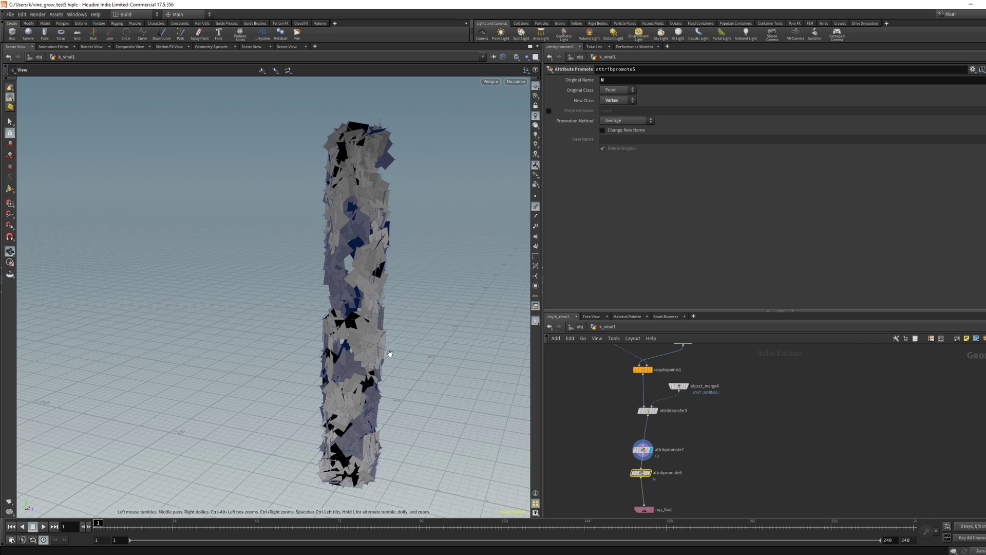
middle_click_drag(611, 442, 606, 380)
middle_click(640, 411)
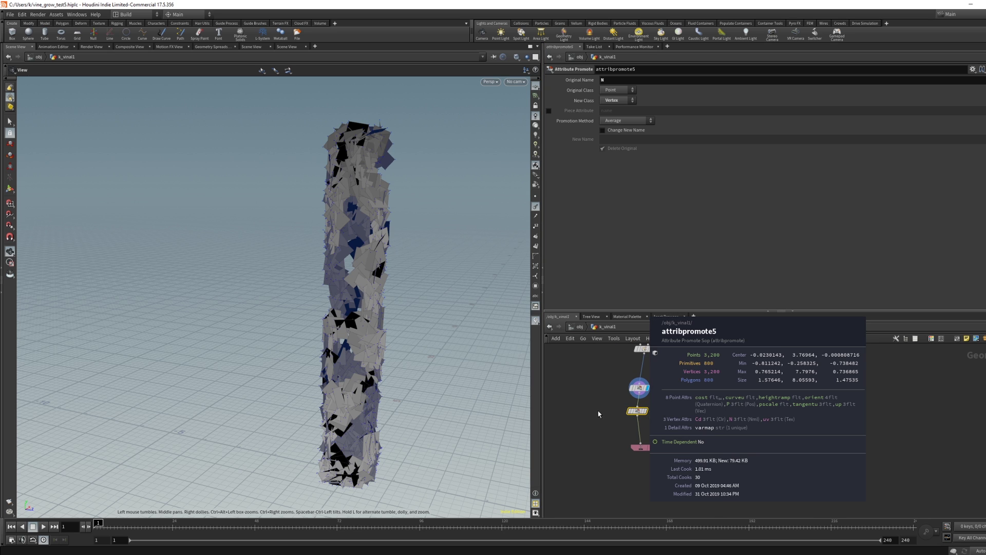
left_click(636, 448)
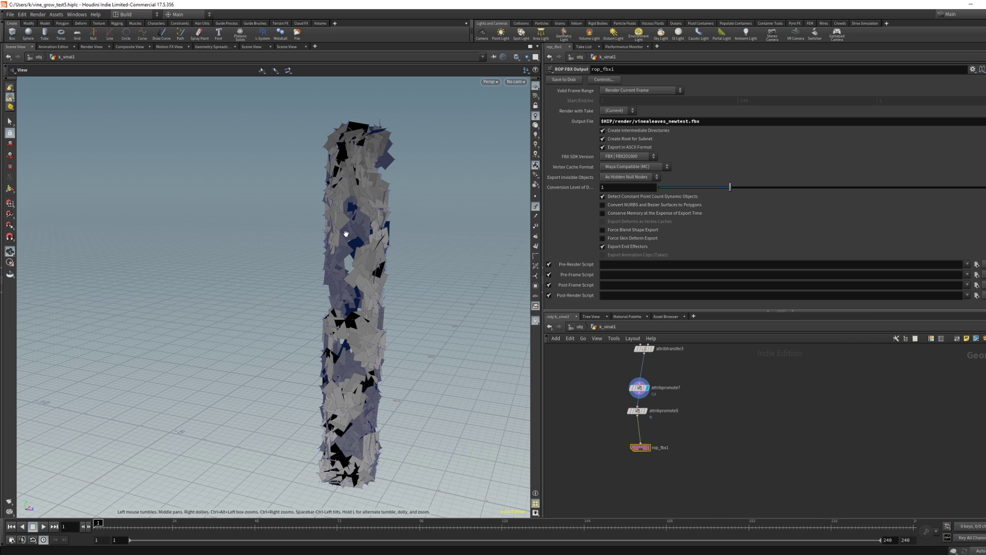
right_click_drag(346, 234, 297, 287)
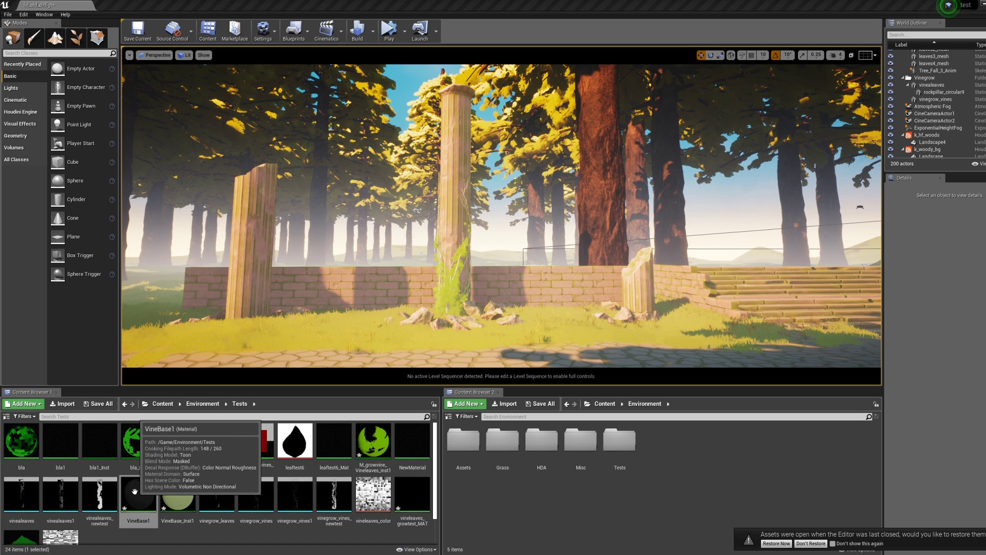
Step: Switch to Unreal Editor, open the VineBase1 material, and examine the Vertex Color, Power and 1-x nodes in its graph
double_click(134, 492)
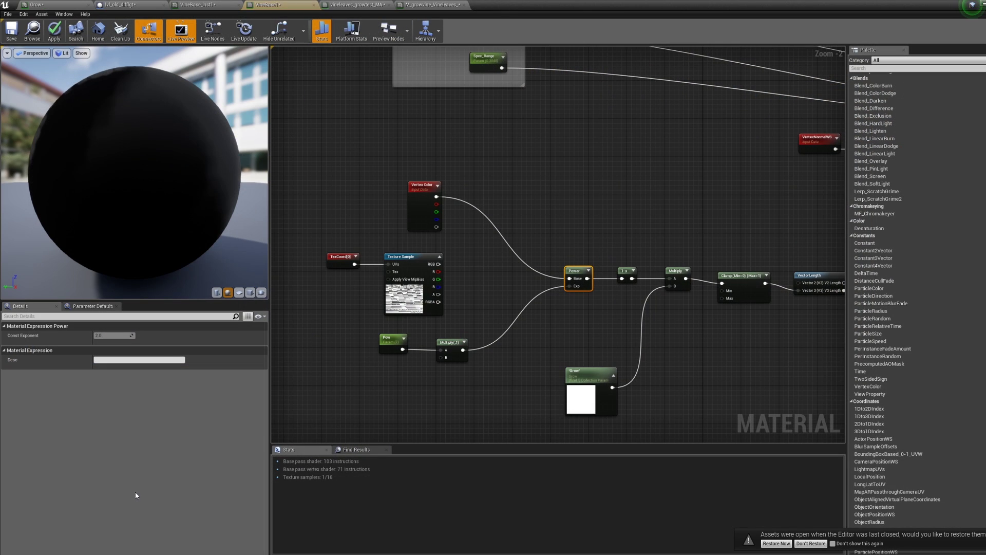
left_click(577, 180)
scroll(515, 128, "down", 1)
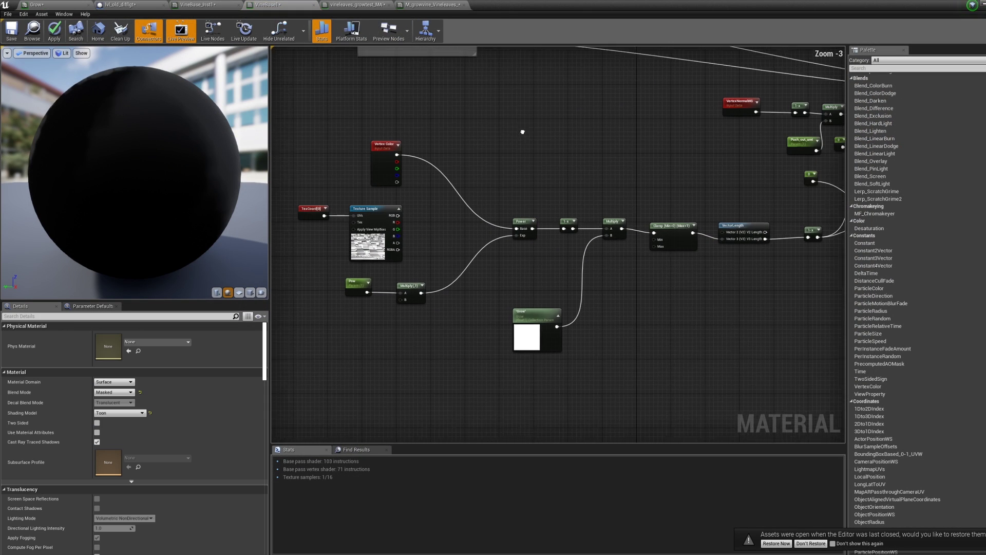
left_click_drag(467, 184, 564, 246)
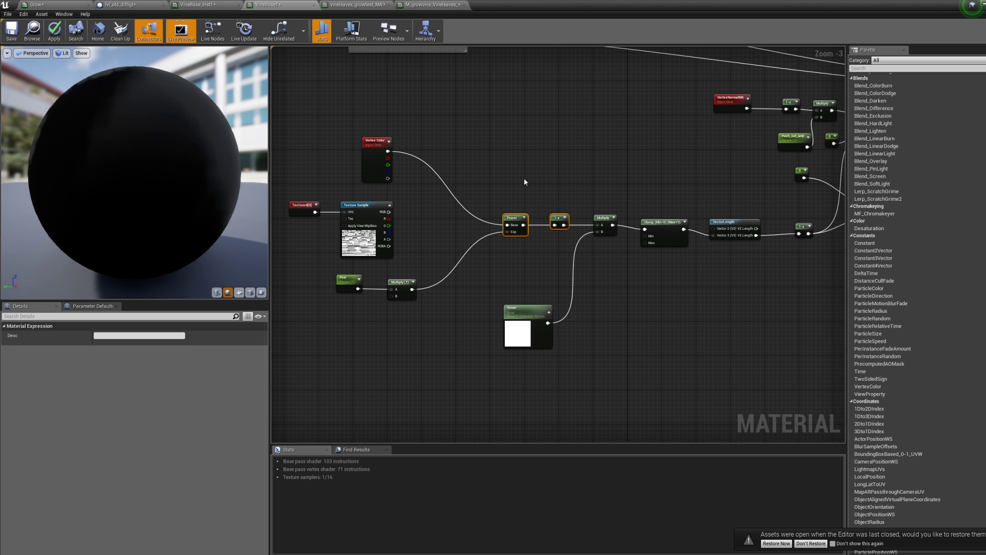
left_click(501, 161)
left_click_drag(489, 173, 533, 235)
left_click(487, 168)
right_click_drag(529, 184, 509, 193)
scroll(563, 172, "down", 1)
scroll(570, 180, "up", 1)
right_click_drag(417, 172, 495, 175)
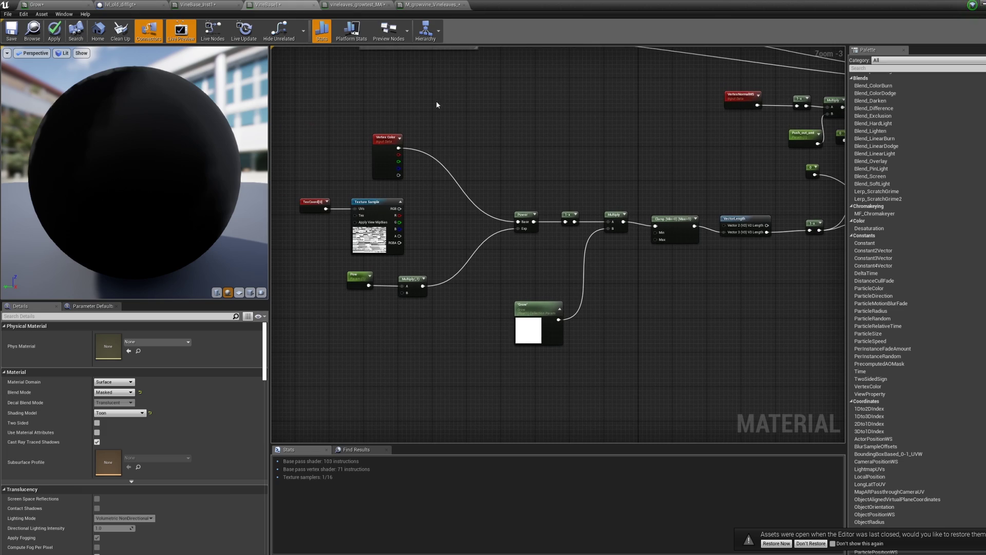
Step: Compare the material graph with the vine-covered pillar in the level, returning to the full-size graph of the Vertex Color network
left_click_drag(688, 7, 816, 113)
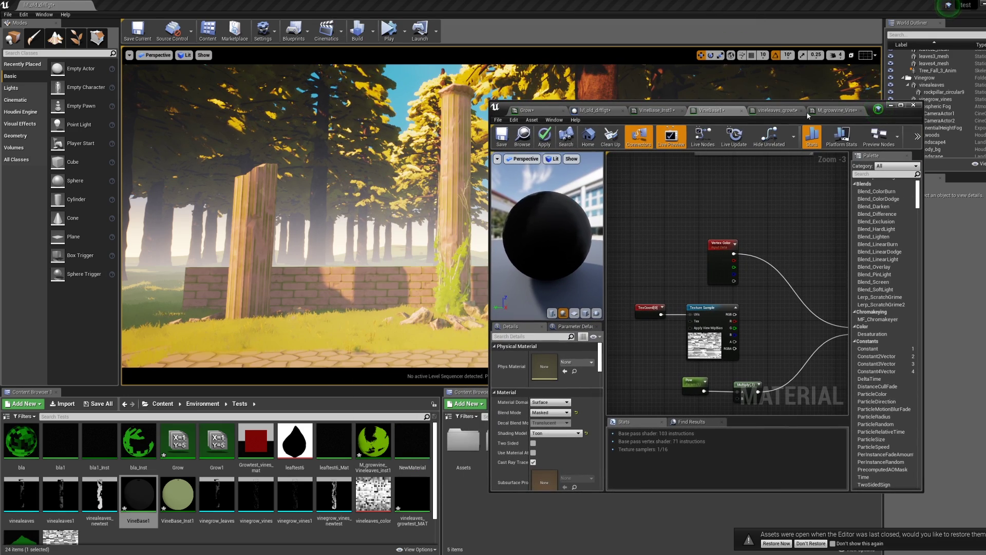
double_click(892, 112)
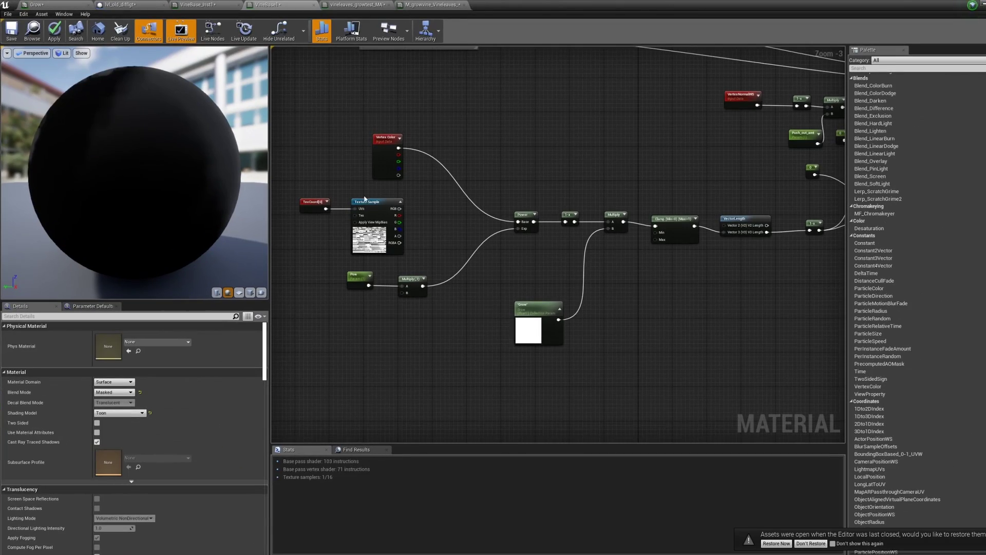
right_click_drag(355, 195, 490, 186)
right_click_drag(499, 149, 445, 123)
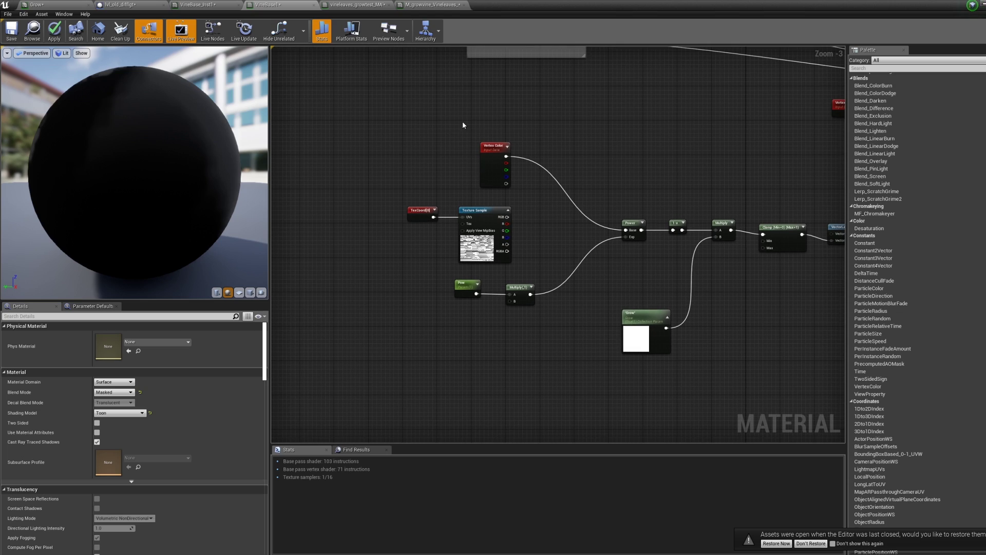
double_click(560, 3)
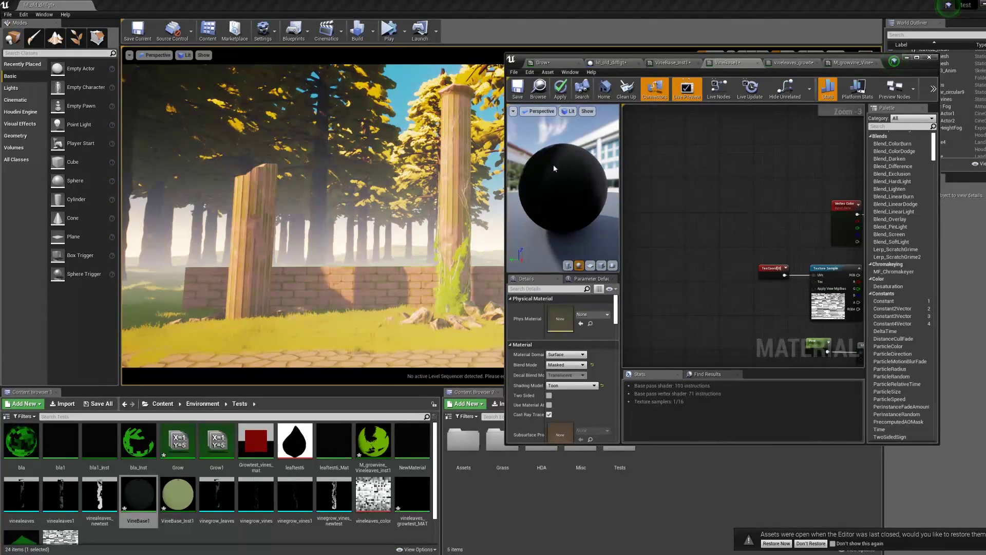
double_click(813, 56)
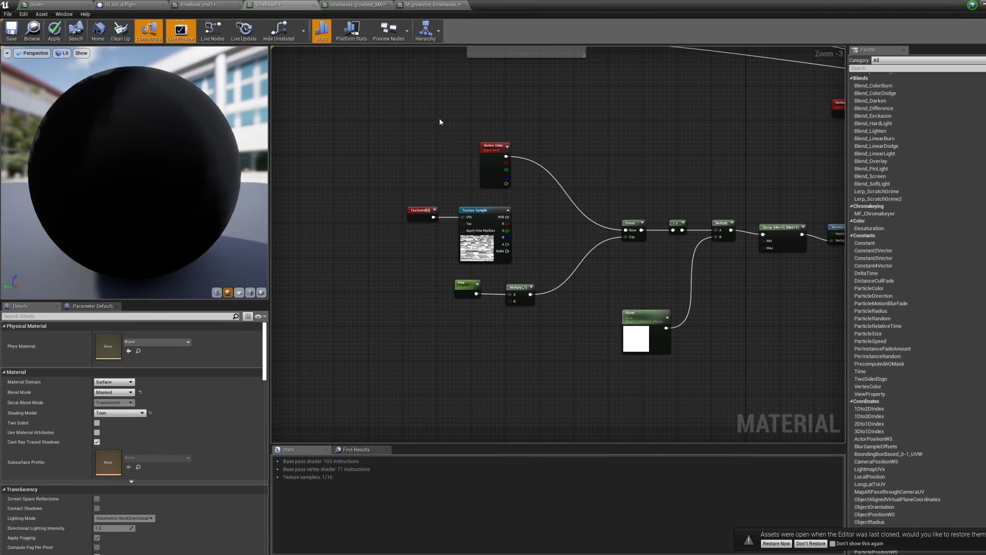
Step: Inspect the Vertex Color node and the neighbouring TexCoord and Texture Sample pair in the VineBase1 graph
left_click_drag(457, 130, 537, 177)
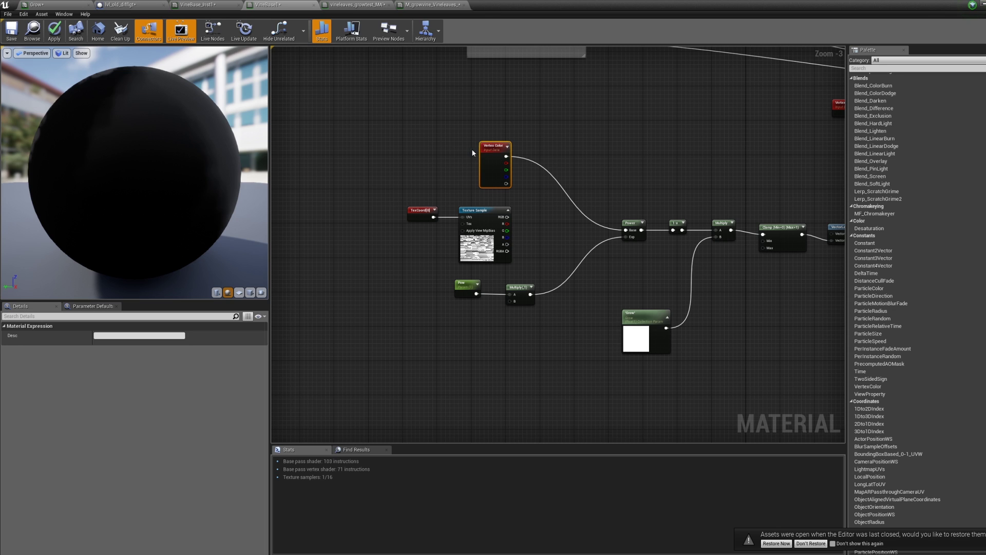
right_click_drag(390, 216, 392, 201)
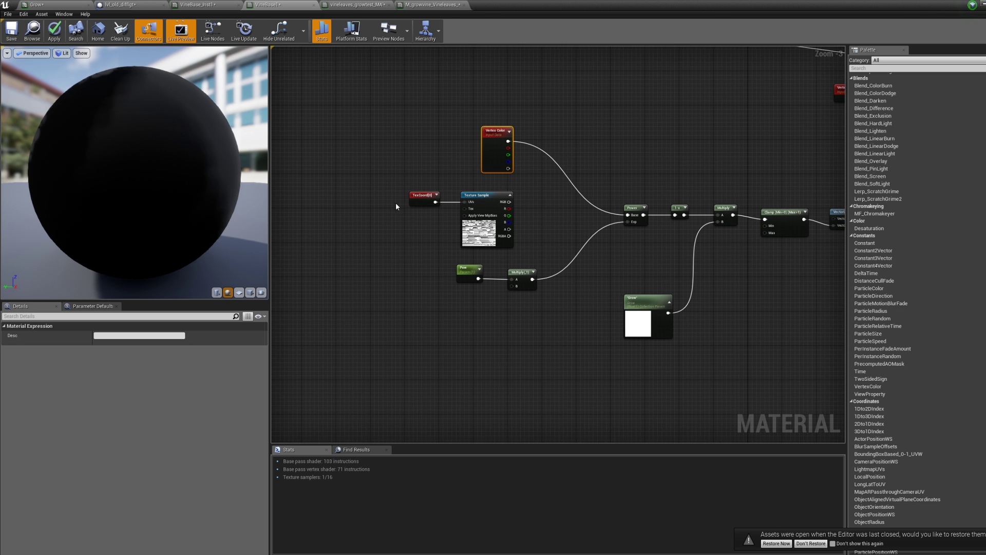
scroll(396, 205, "up", 2)
left_click_drag(396, 205, 557, 227)
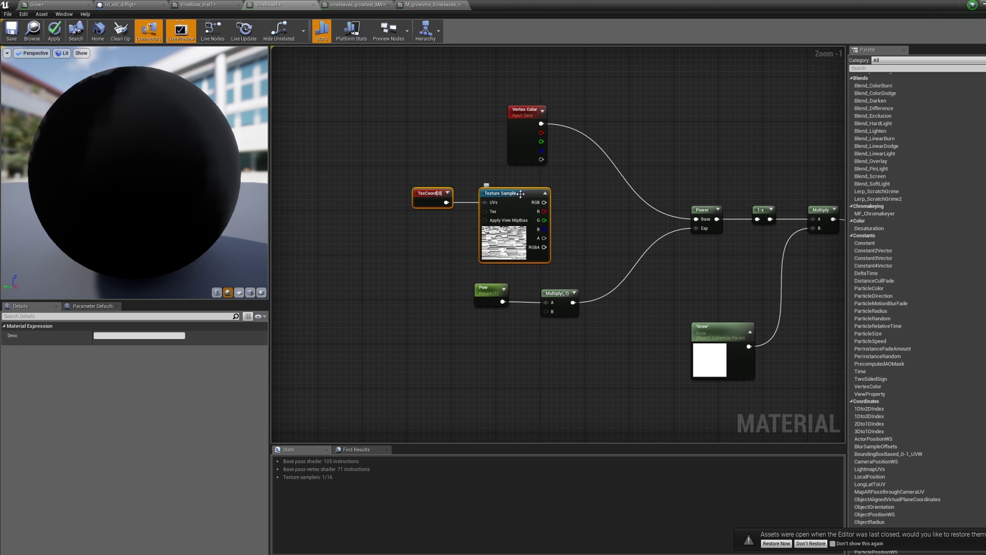
left_click_drag(461, 100, 531, 144)
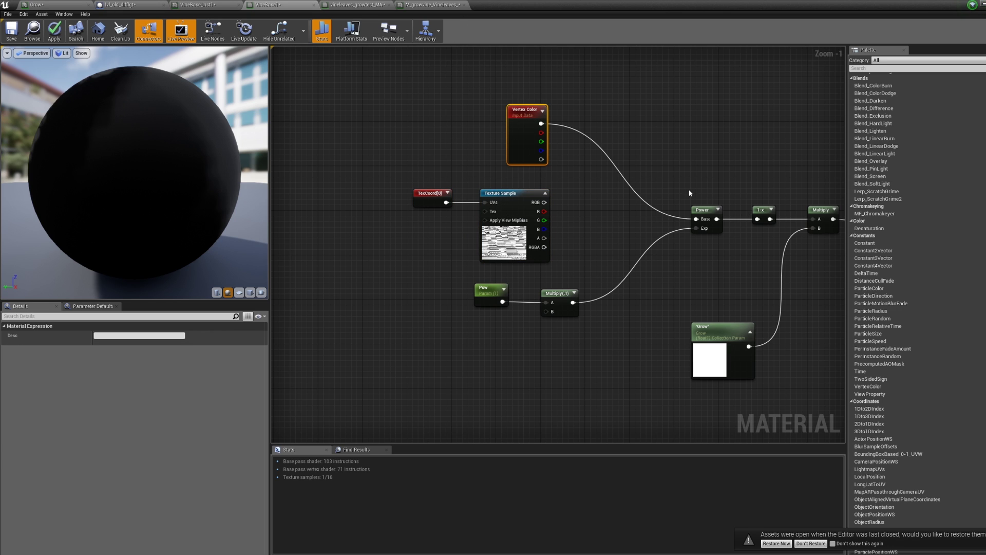
Step: Examine the Pow parameter with its Multiply node, and the Power and 1-x nodes fed by the Vertex Color
right_click_drag(608, 281, 564, 298)
left_click_drag(414, 298, 607, 344)
left_click_drag(594, 178, 693, 275)
right_click_drag(448, 71, 415, 80)
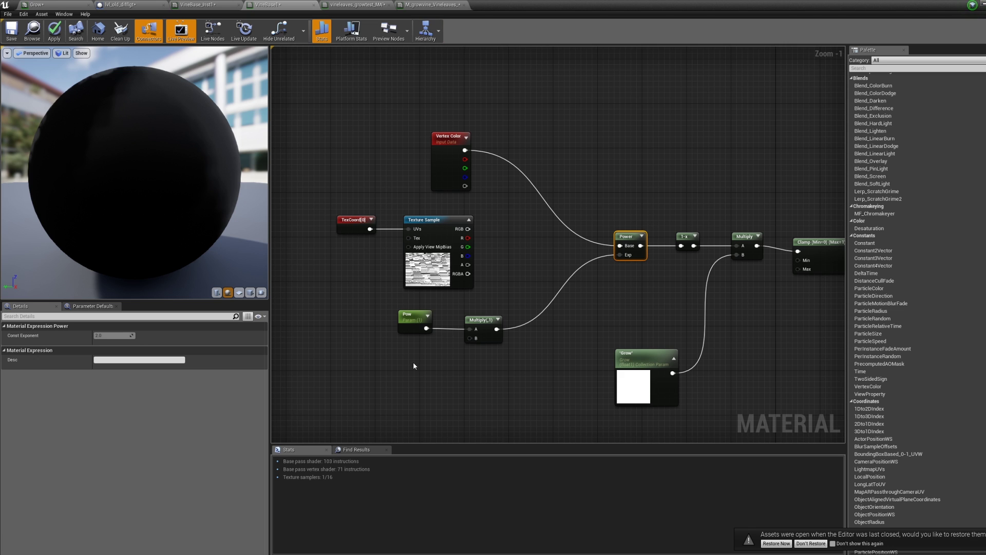
right_click_drag(679, 303, 599, 308)
left_click_drag(618, 270, 619, 271)
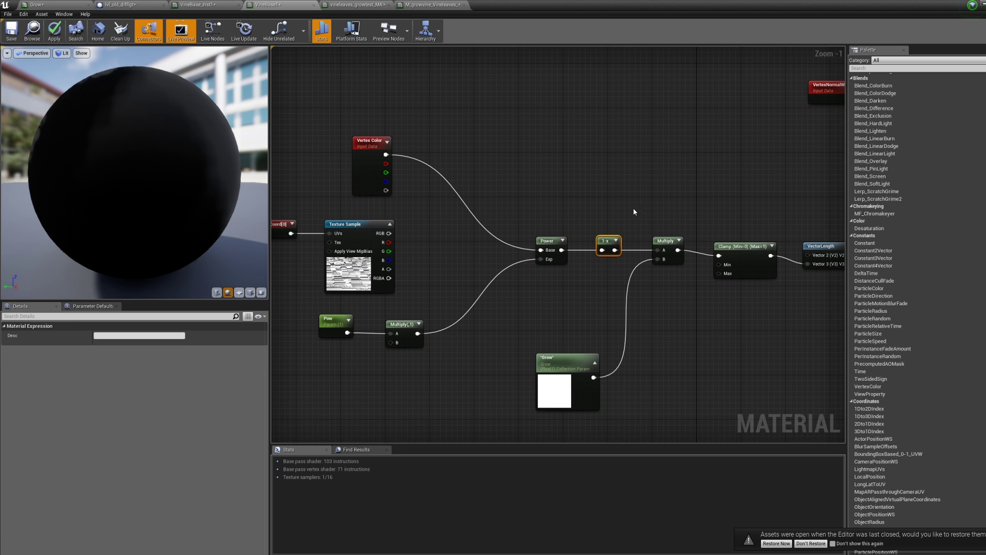
scroll(655, 208, "down", 2)
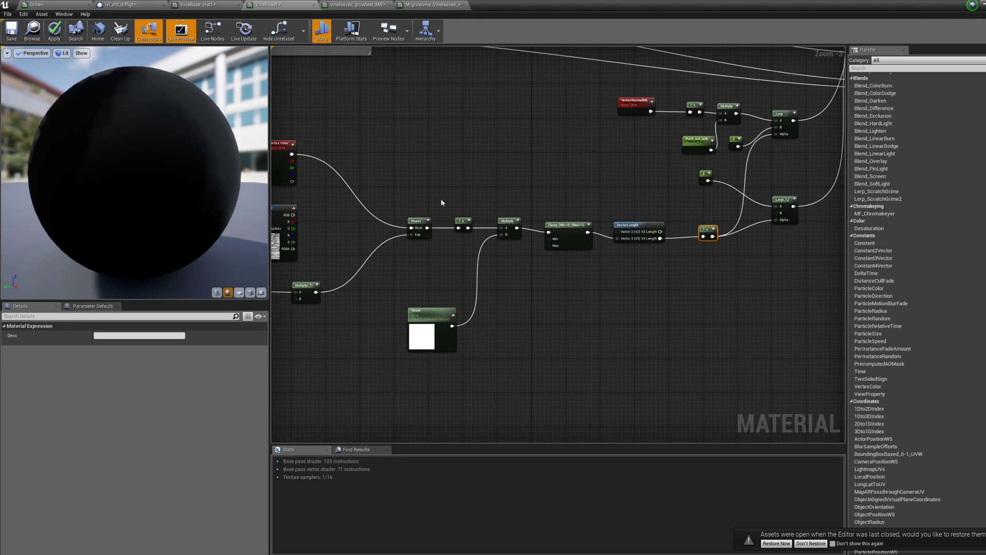
Step: Examine the Grow collection parameter and its connection into the Multiply node after the 1-x
right_click_drag(542, 200, 606, 206)
left_click(587, 213)
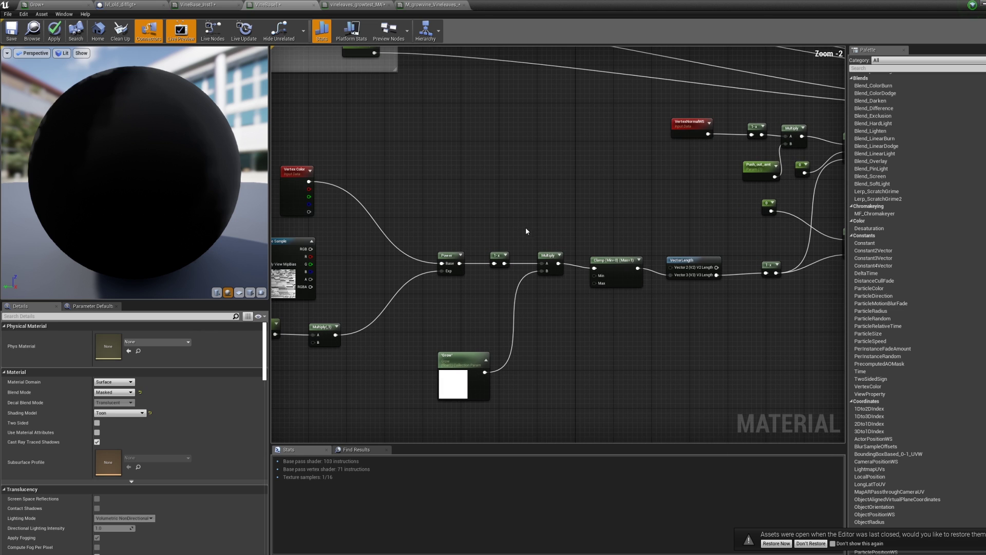
left_click_drag(468, 345, 463, 304)
scroll(443, 332, "up", 1)
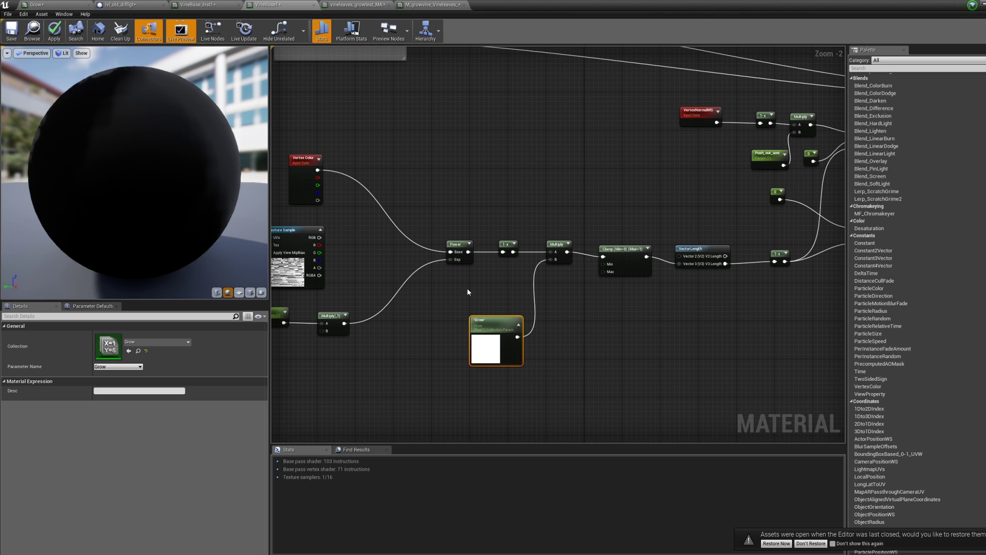
right_click_drag(462, 291, 513, 256)
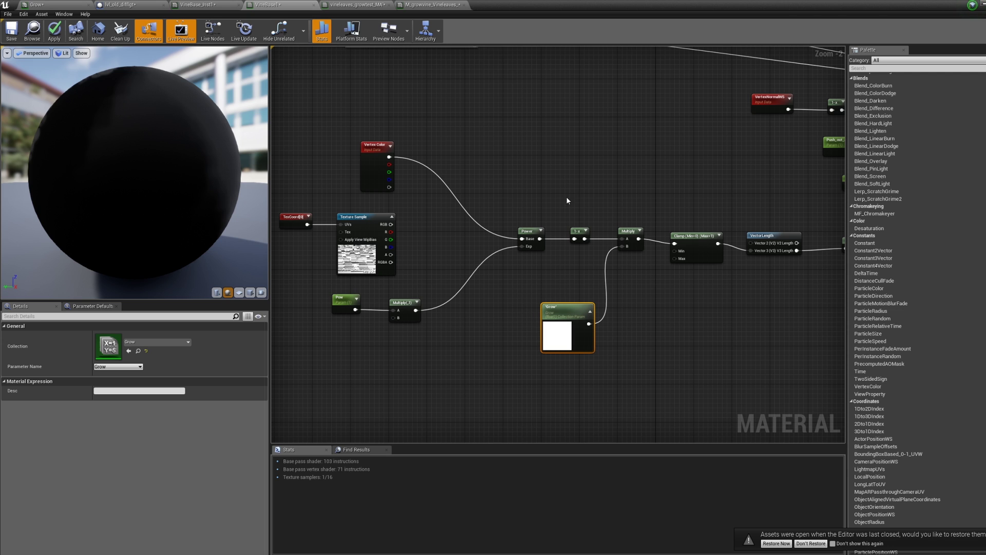
right_click_drag(517, 293, 522, 262)
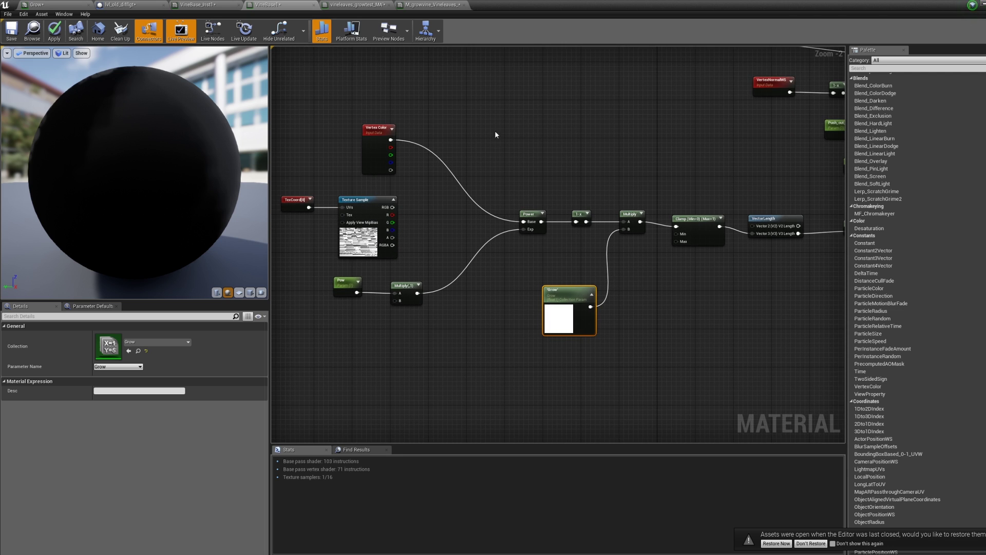
right_click_drag(498, 132, 440, 161)
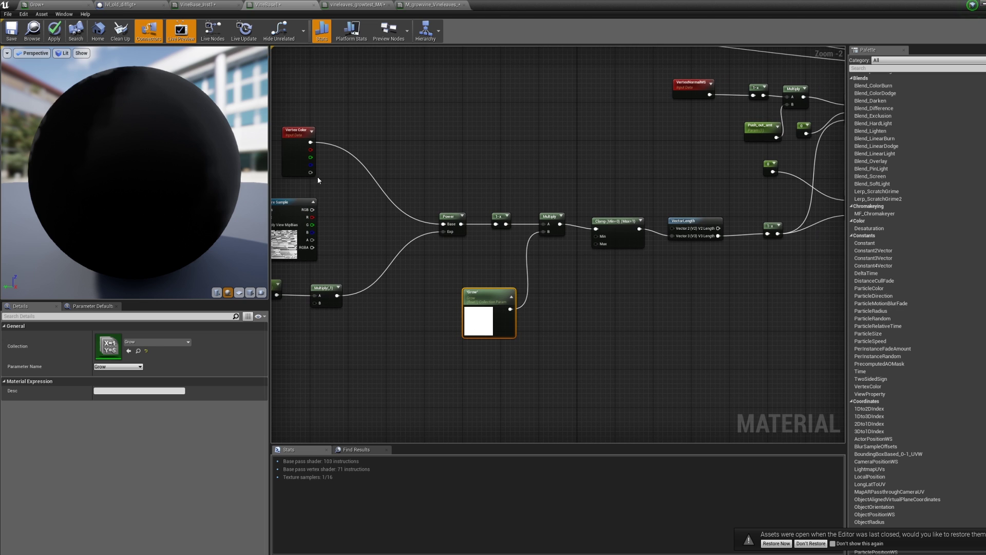
right_click_drag(582, 175, 535, 185)
Step: Review the growth mask chain from the Vertex Color input through the Clamp and VectorLength nodes
right_click(551, 197)
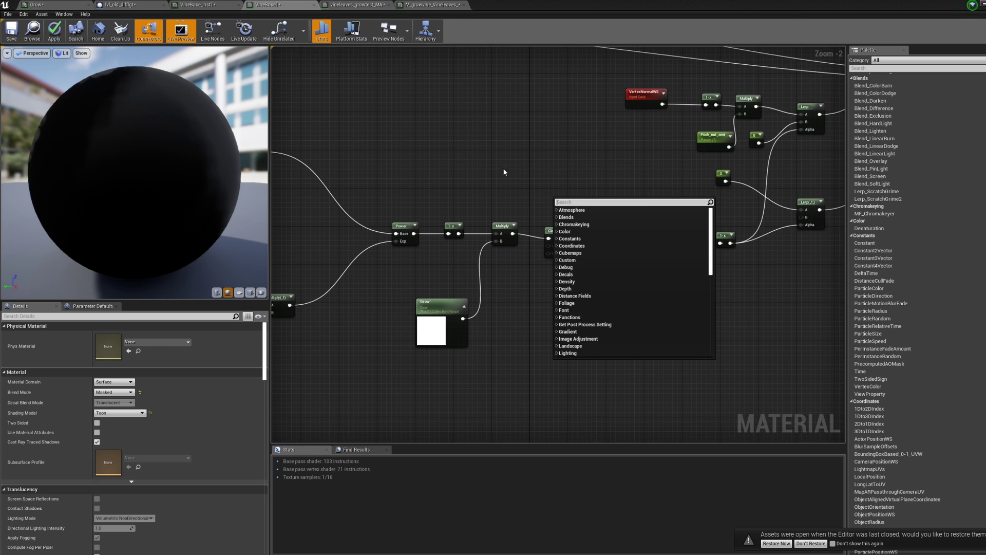
left_click(507, 169)
left_click_drag(611, 214, 612, 210)
right_click_drag(618, 191, 566, 227)
left_click(587, 278)
right_click_drag(483, 219, 648, 231)
right_click(391, 208)
left_click(389, 213)
scroll(522, 236, "down", 1)
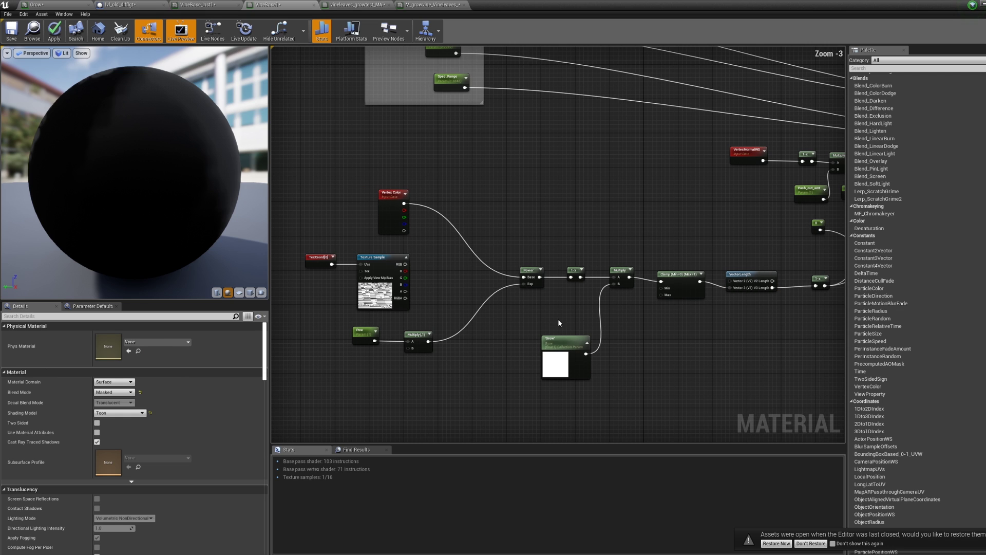
Step: Follow the mask chain through the final 1-x node and inspect the constants of the lower Lerp node
right_click_drag(437, 286, 412, 259)
right_click_drag(753, 237, 550, 274)
left_click(620, 299)
scroll(612, 284, "up", 1)
scroll(613, 286, "up", 1)
left_click(713, 277)
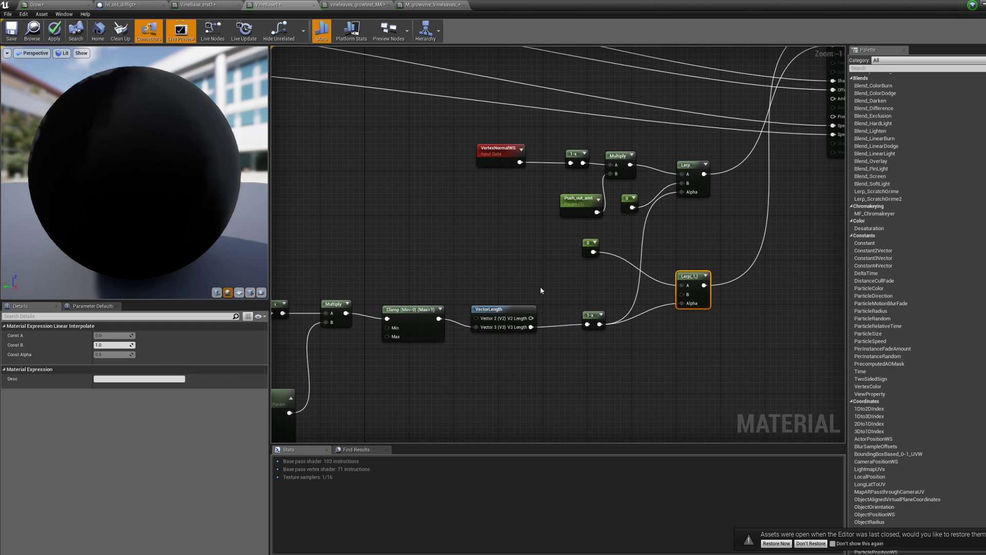
Step: Trace the VertexNormalWS, Multiply and Lerp branch and its connections to the VineBase1 material output
right_click_drag(532, 284, 710, 251)
scroll(525, 160, "down", 2)
right_click_drag(440, 184, 629, 210)
right_click_drag(720, 317, 599, 306)
scroll(680, 308, "up", 1)
scroll(642, 329, "down", 1)
right_click_drag(507, 310, 518, 276)
right_click_drag(621, 161, 495, 226)
right_click_drag(505, 188, 429, 247)
scroll(429, 247, "up", 1)
scroll(429, 247, "up", 1)
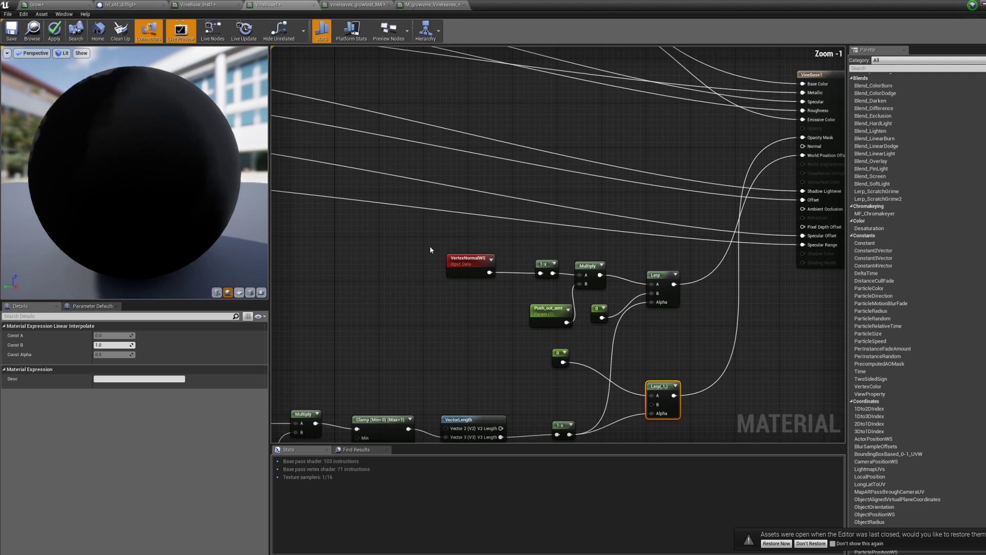
left_click_drag(429, 250, 630, 311)
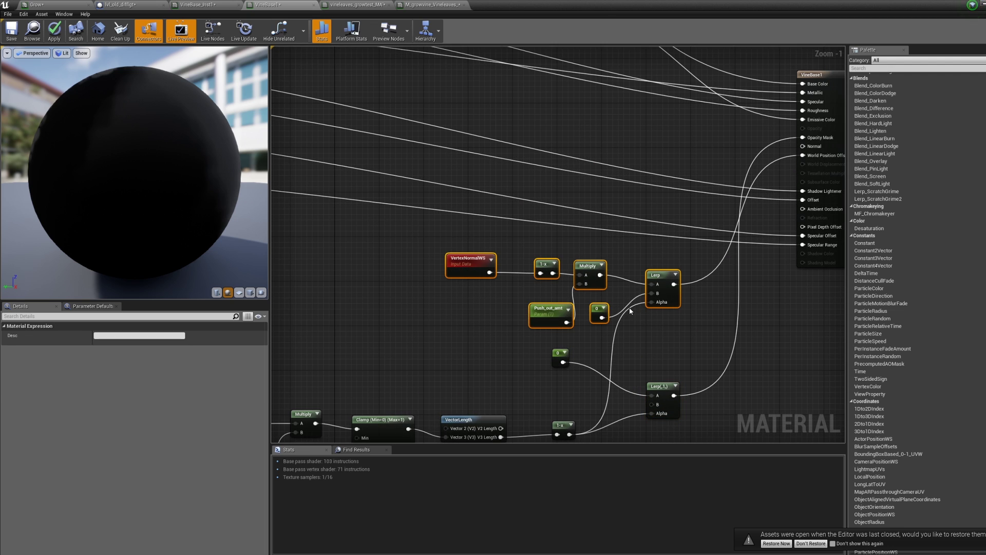
left_click(509, 306)
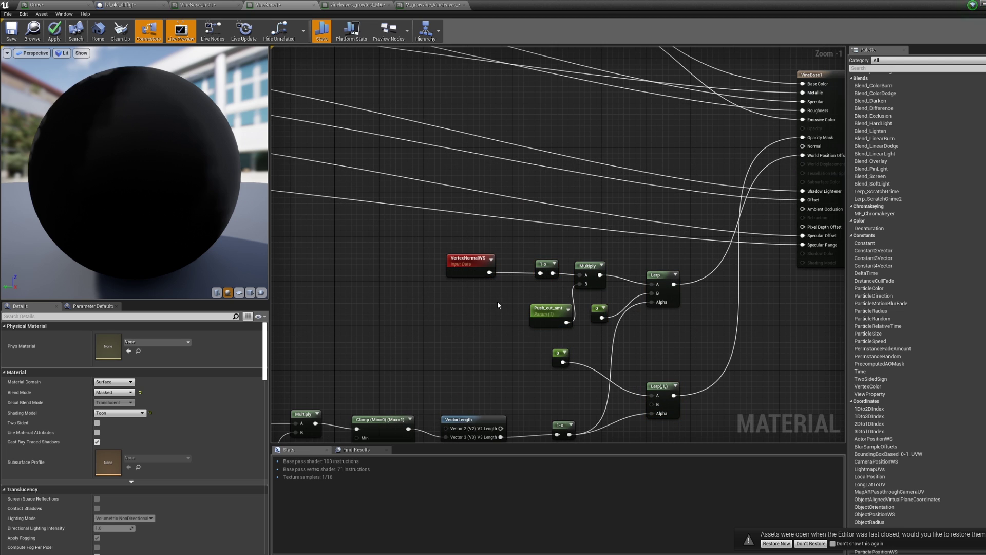
Step: Compare the push-out network with the vine-covered pillar in the level, and inspect the Push_out_amt parameter
left_click_drag(560, 2, 827, 79)
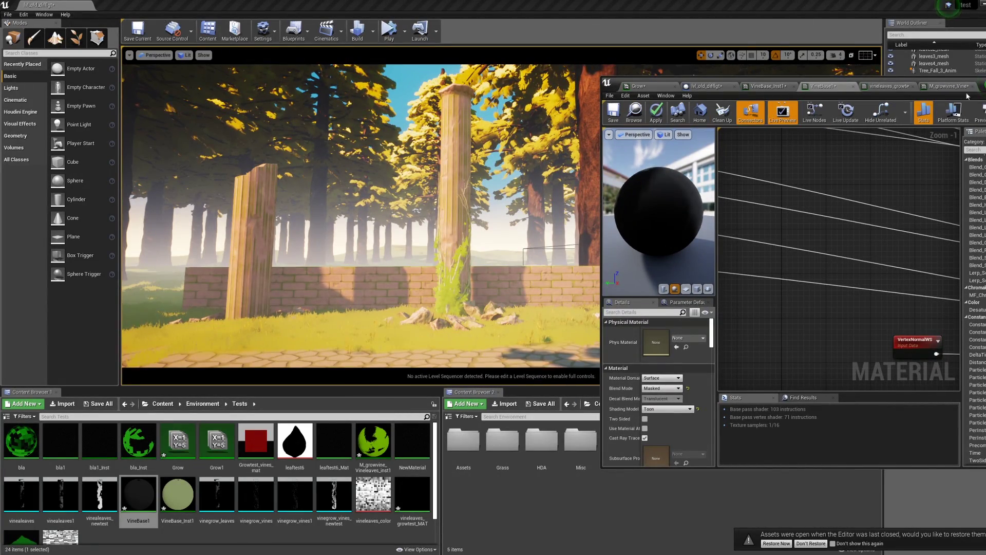
double_click(827, 79)
right_click_drag(504, 306, 523, 237)
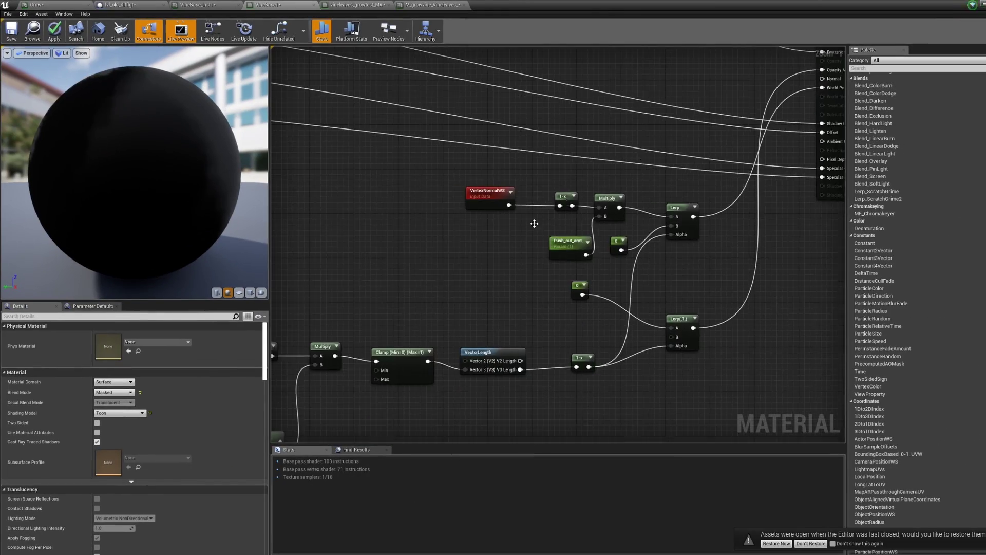
left_click_drag(518, 241, 584, 256)
Step: Simulate the level beside a reduced material editor to watch the vines grow up the pillar, and stop the simulation
key("super+Down")
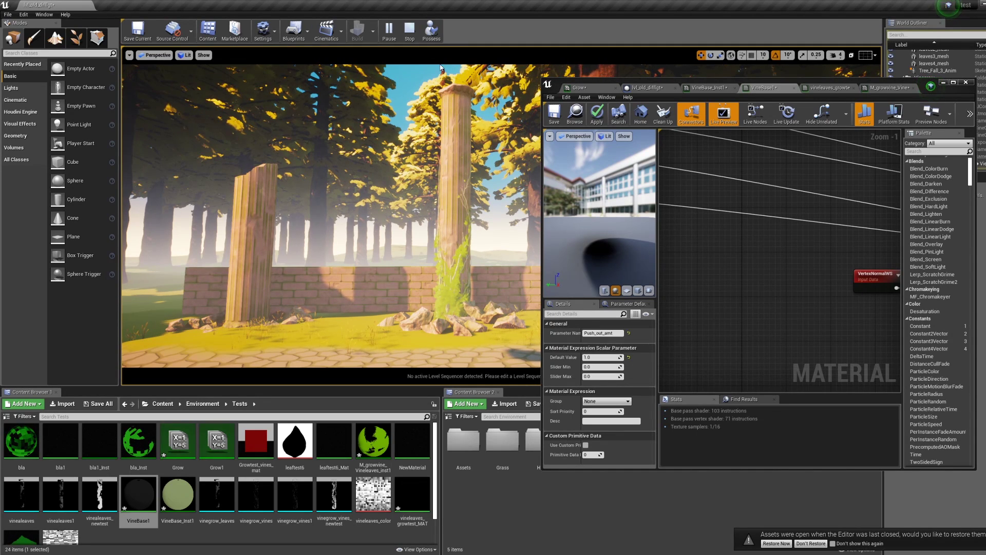
left_click(410, 31)
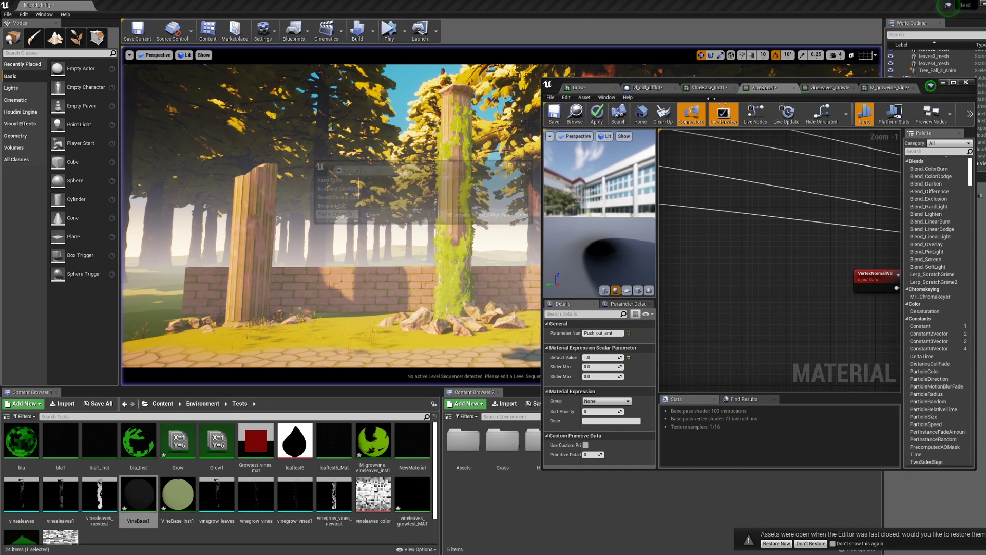
left_click(526, 164)
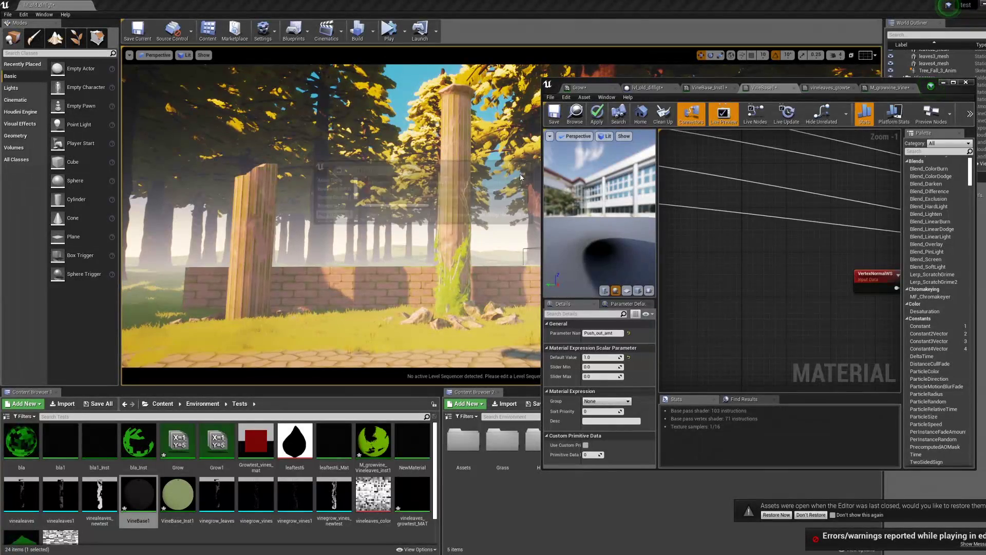
scroll(257, 493, "down", 1)
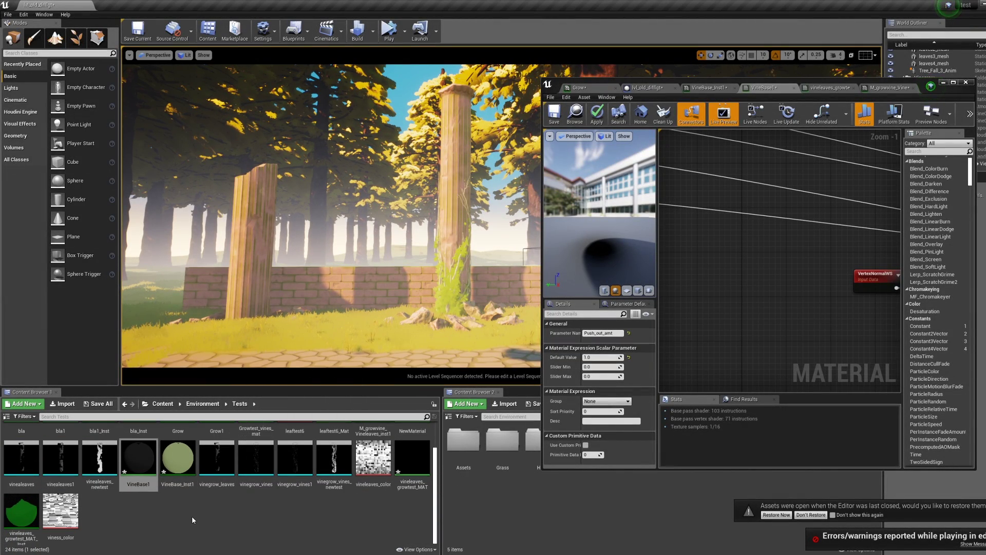
Step: Bring up the vineleaves_growtest_MAT material full size and examine its growth network up to the second Power node
left_click(828, 88)
left_click(954, 83)
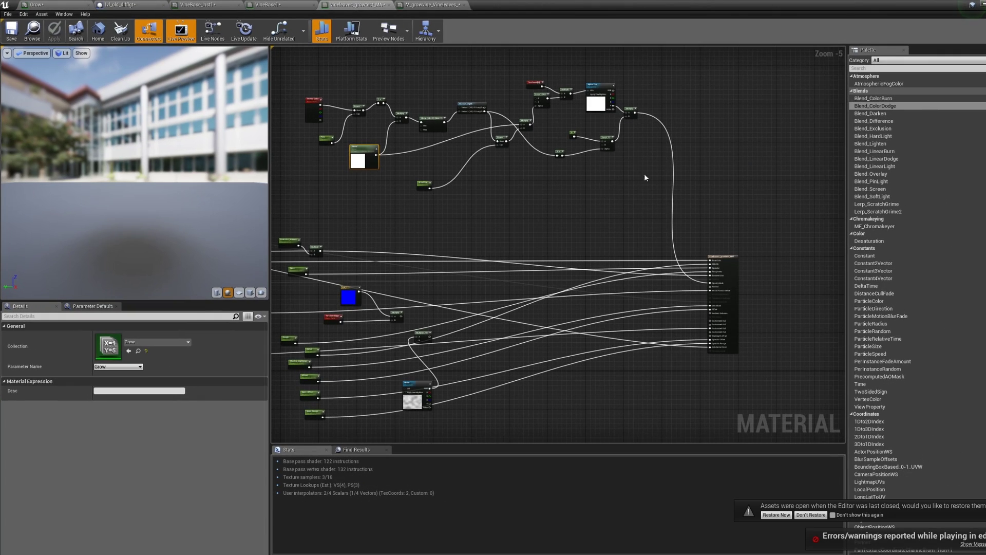
right_click_drag(474, 212, 483, 211)
scroll(482, 211, "up", 3)
right_click_drag(465, 245, 602, 229)
left_click_drag(332, 105, 750, 241)
left_click_drag(552, 255, 618, 310)
right_click_drag(671, 195, 608, 239)
left_click(666, 233)
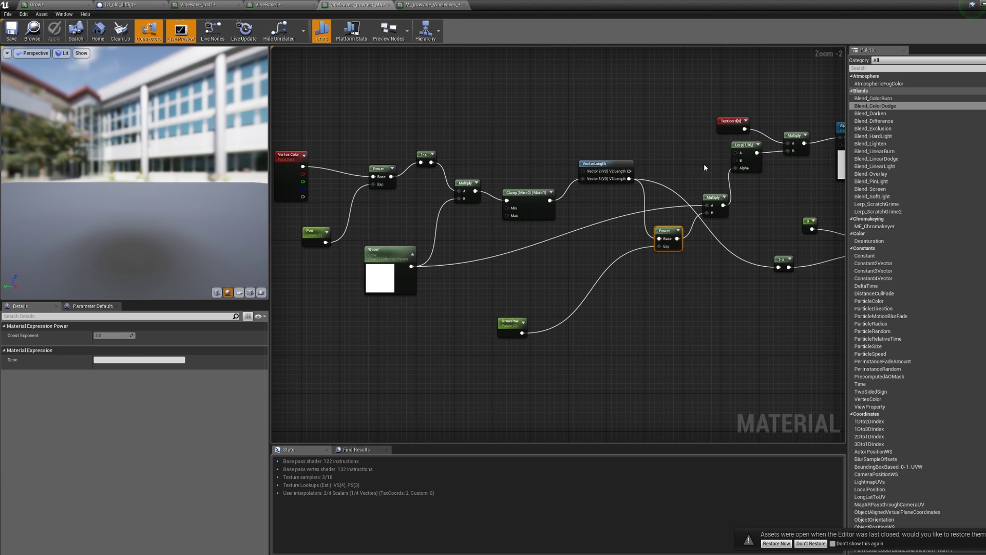
Step: Examine how the Grow parameter, VectorLength and Multiply nodes drive the Lerp node that scales the leaf texture coordinates
left_click_drag(317, 275, 404, 286)
left_click_drag(678, 150, 740, 203)
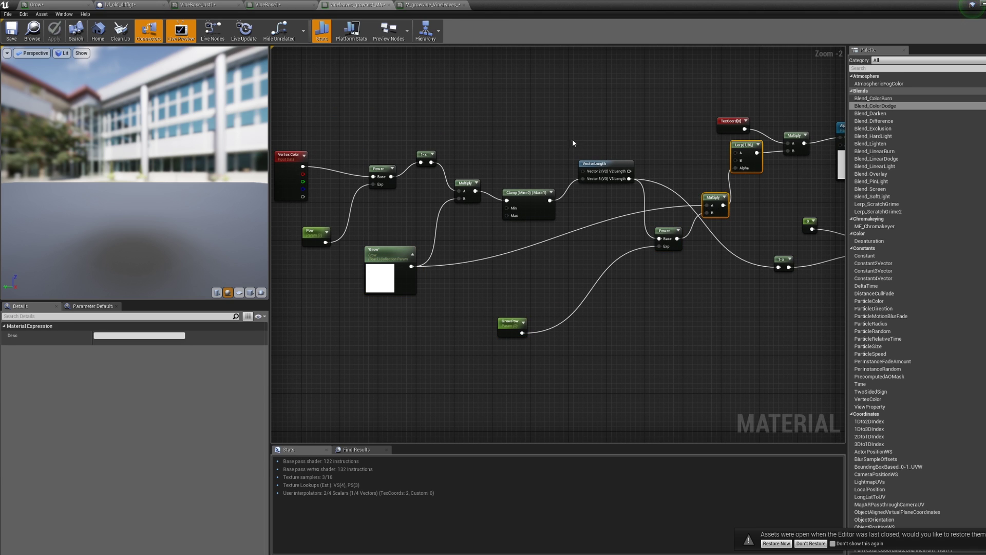
left_click_drag(519, 127, 635, 181)
left_click_drag(456, 195, 296, 219)
right_click_drag(680, 139, 648, 151)
left_click_drag(655, 149, 716, 172)
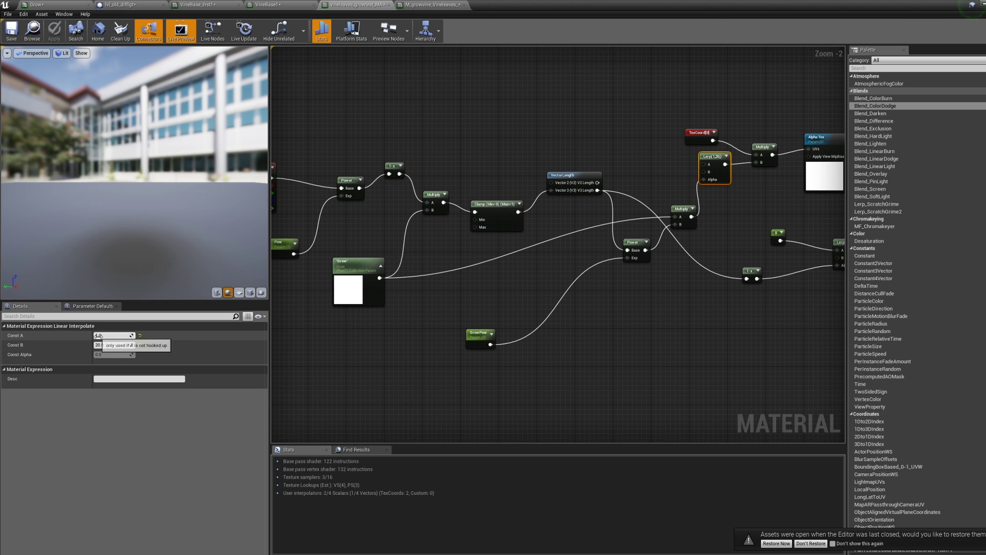
Step: Inspect the TexCoord and Multiply inputs of the Alpha Tex sampler, and open its leaftest texture
left_click_drag(691, 135, 686, 124)
right_click_drag(717, 105, 630, 109)
left_click_drag(661, 113, 743, 164)
left_click(715, 121)
left_click(729, 184)
double_click(116, 491)
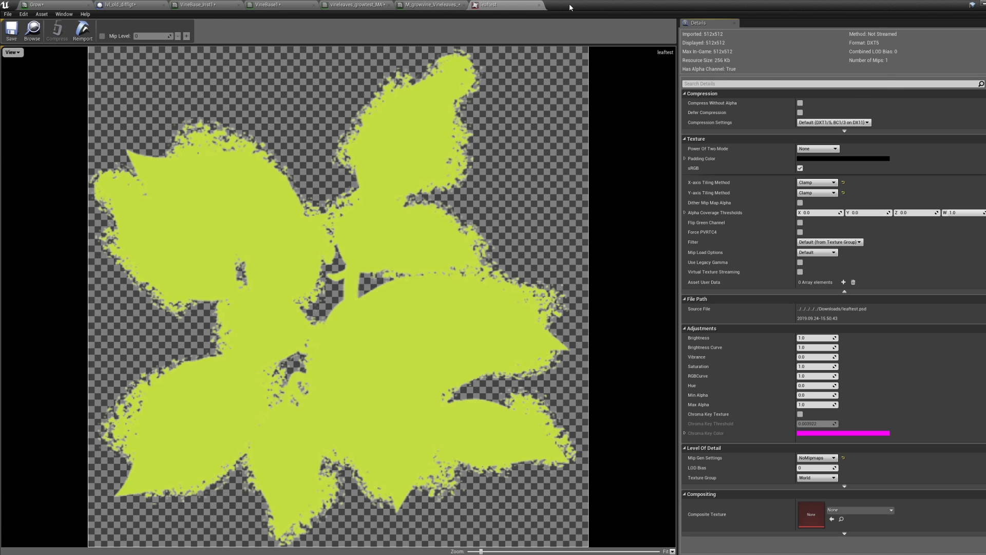
Step: Reduce the asset editor window over the level and bring up the growVines timeline in the lvl_old_difflgt blueprint
left_click_drag(580, 7, 759, 89)
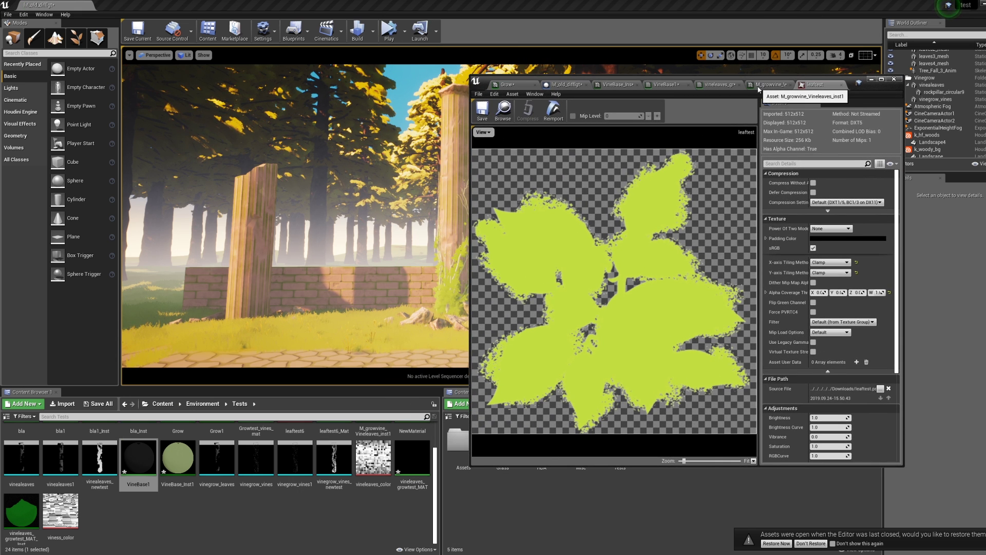
left_click(759, 86)
left_click(567, 87)
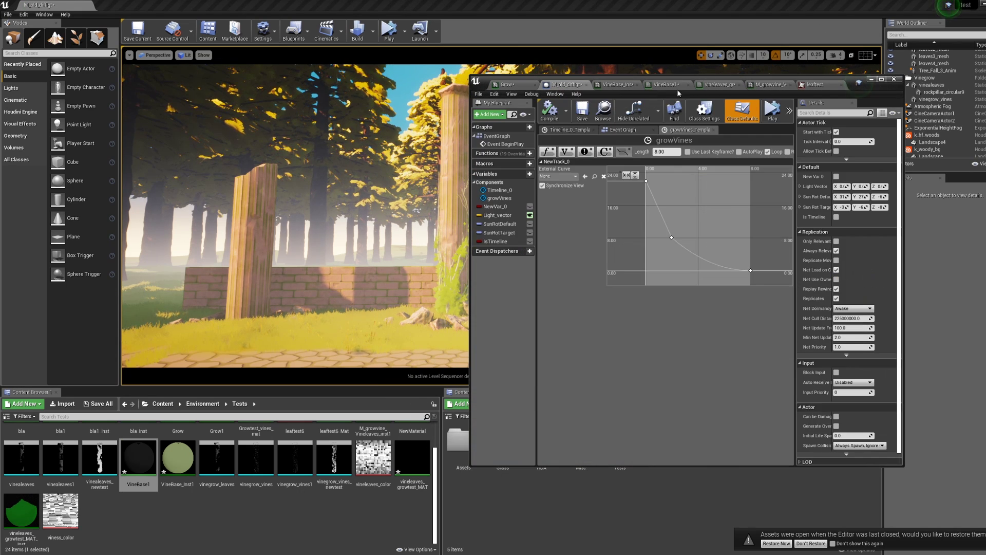
left_click(723, 86)
left_click(569, 84)
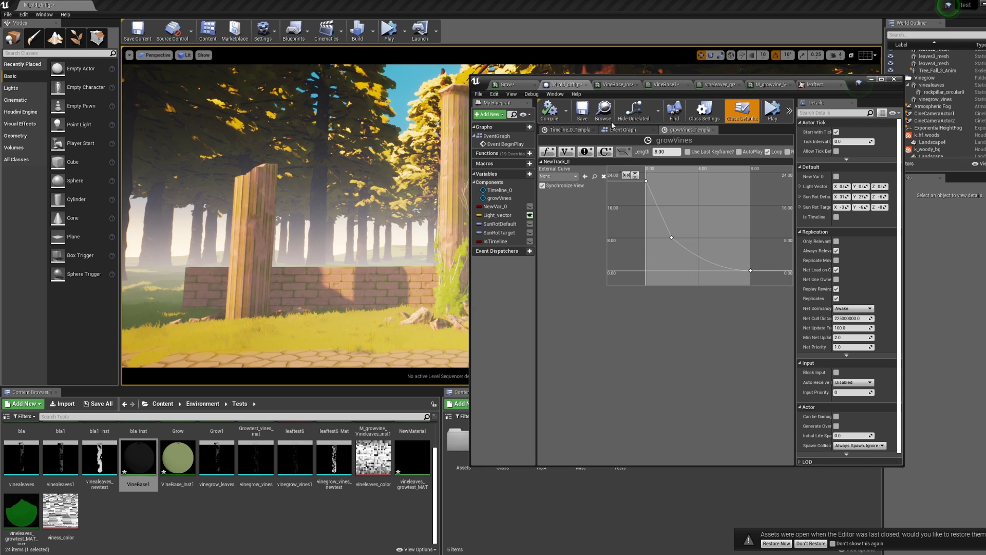
Step: Open the Event Graph of the lvl_old_difflgt level blueprint and delete the Timeline_0 node
left_click(623, 130)
right_click_drag(665, 179, 736, 194)
scroll(730, 195, "down", 4)
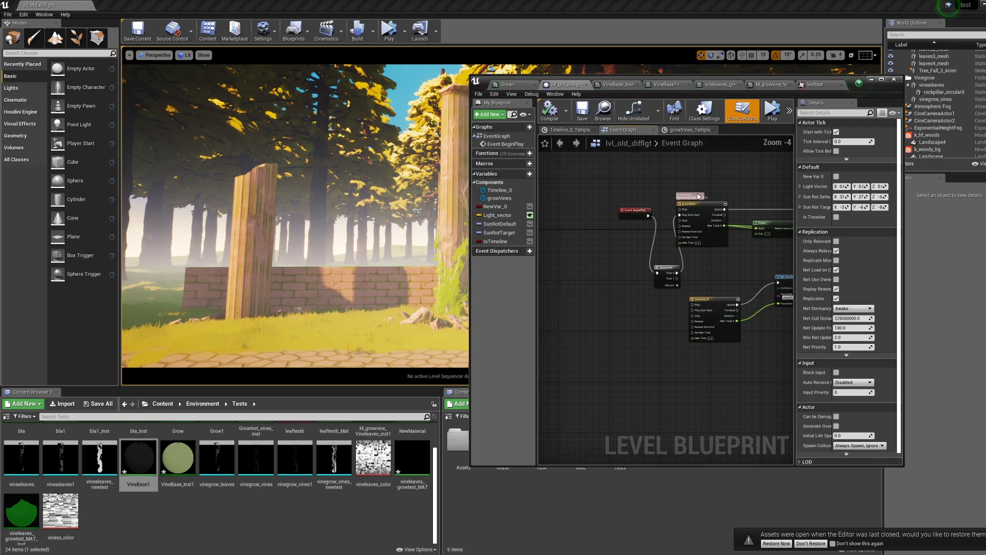
right_click_drag(721, 288, 685, 287)
left_click(677, 292)
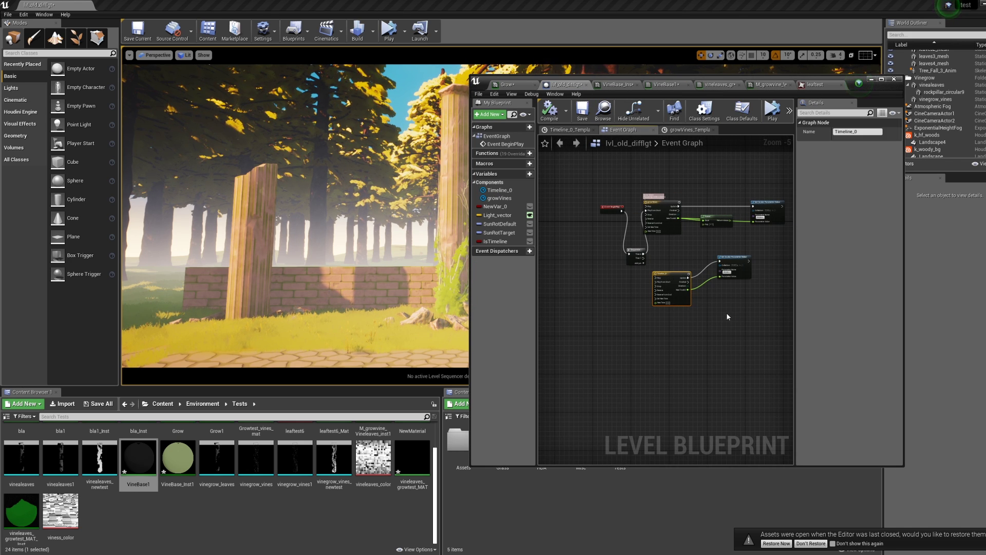
key("Delete")
scroll(677, 270, "up", 2)
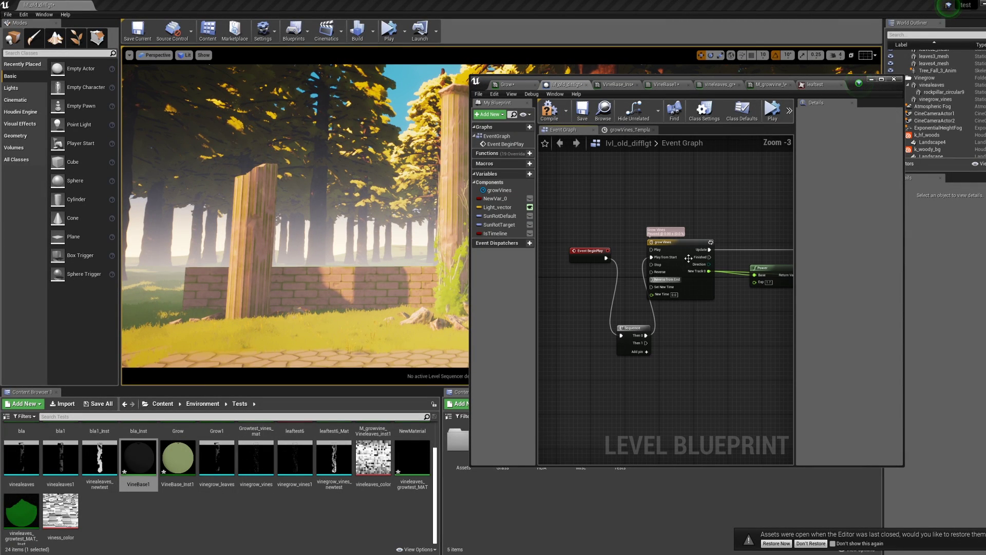
Step: Open the growVines timeline from the Event Graph to examine its NewTrack_0 curve
scroll(691, 256, "up", 2)
left_click(675, 255)
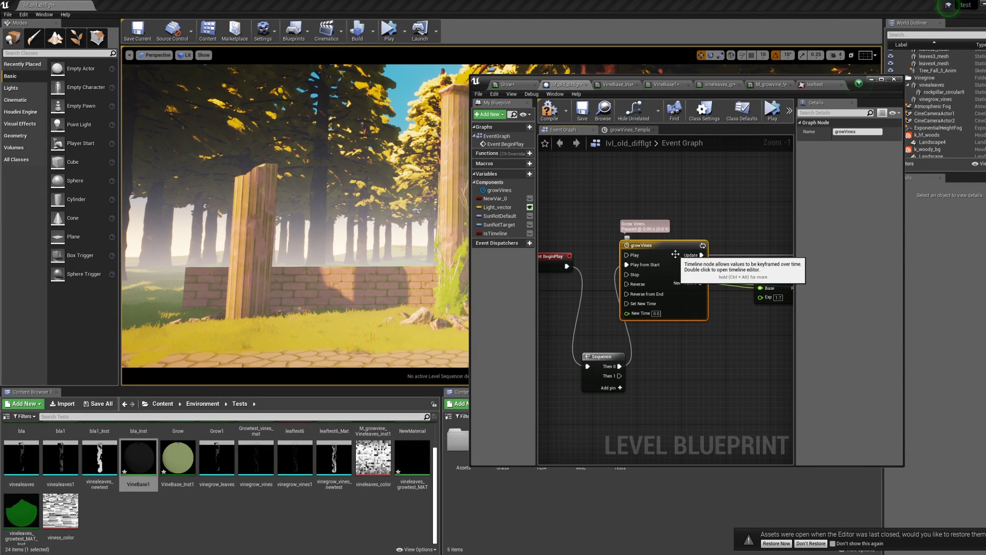
double_click(676, 254)
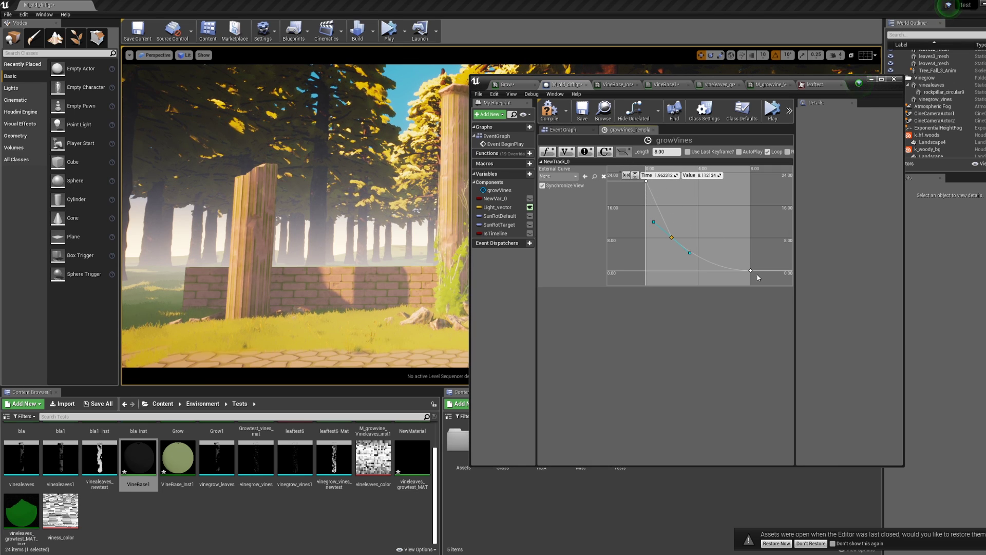
Step: Delete the Power node in the Event Graph and wire the growVines New Track 0 output directly to Set Scalar Parameter Value's Parameter Value
left_click(563, 130)
right_click_drag(711, 260, 627, 229)
left_click_drag(705, 258, 693, 300)
right_click_drag(685, 229, 670, 222)
key("Delete")
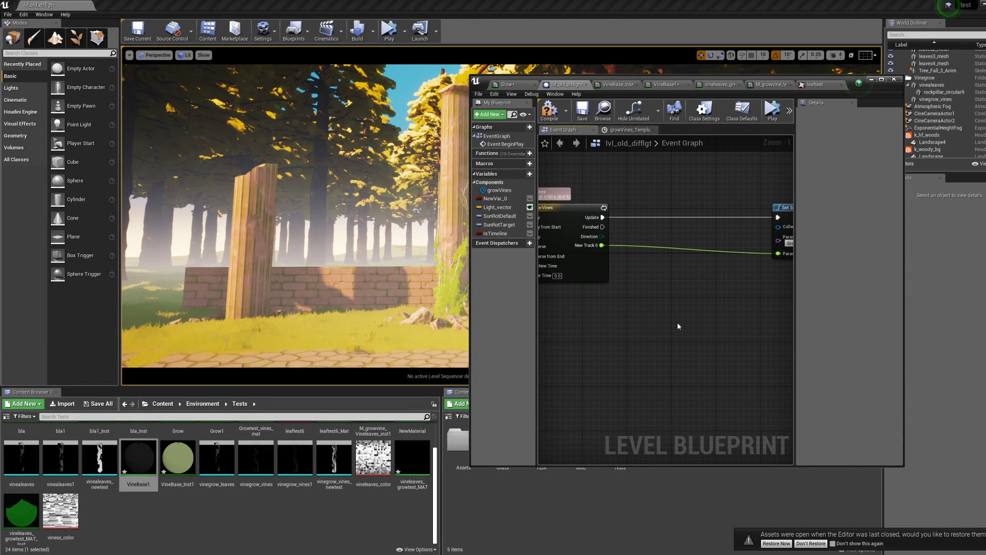
Step: Check the Set Scalar Parameter Value node, and vary the Default Value of the Grow parameter collection with the vine-covered column in view
right_click_drag(623, 294, 632, 230)
left_click(748, 266)
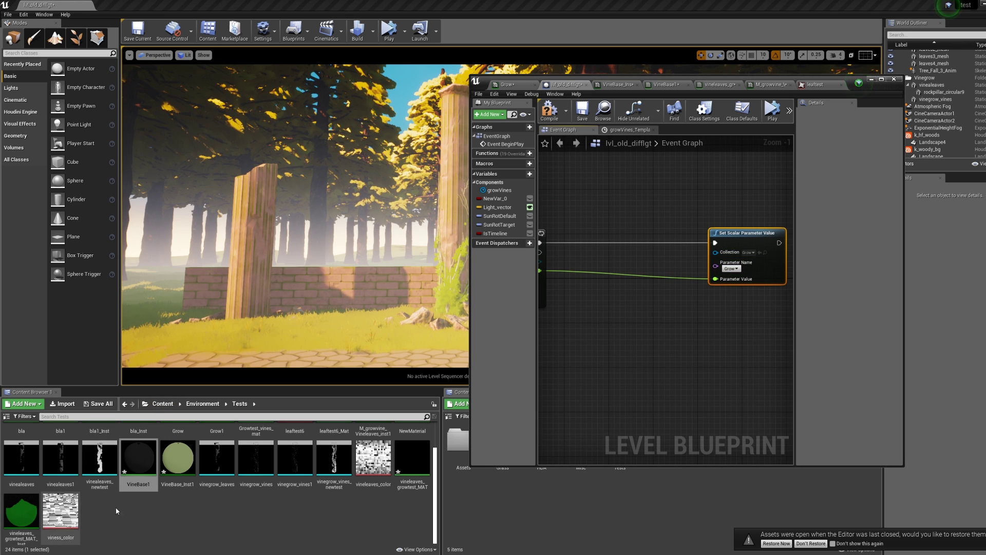
left_click(499, 85)
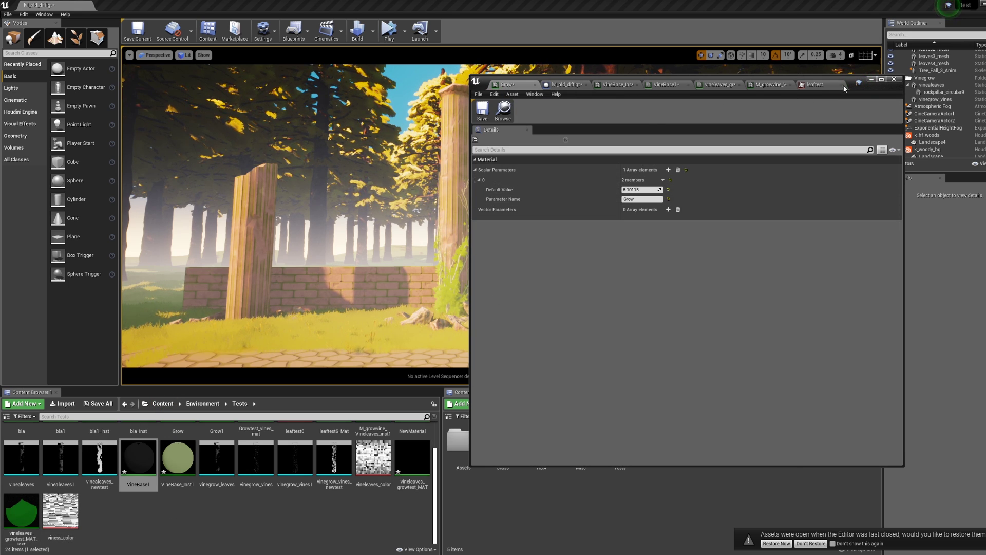
left_click_drag(845, 85, 913, 85)
left_click_drag(708, 189, 750, 190)
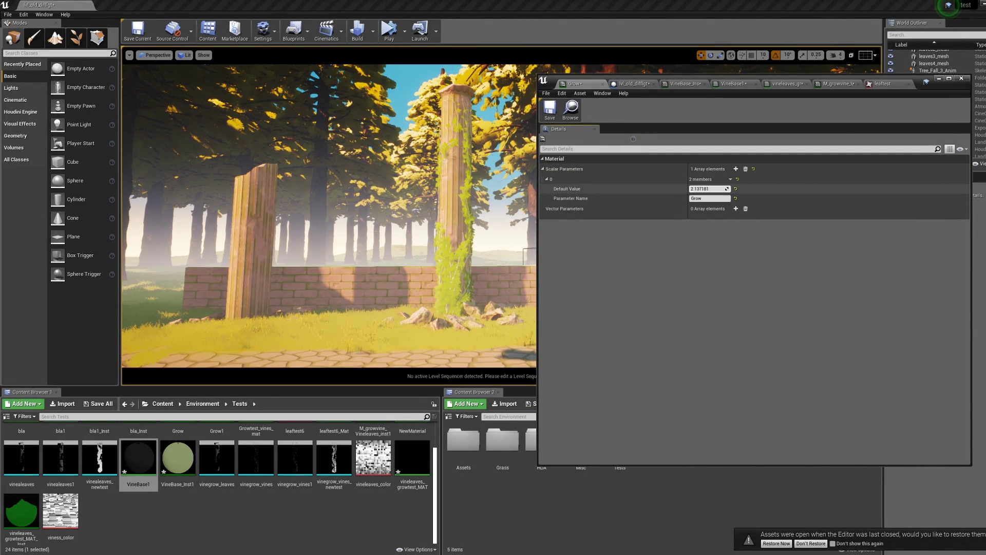
Step: Simulate the level to watch the growVines timeline animate the column's vines, and close the Message Log after stopping
left_click(635, 84)
right_click_drag(730, 207, 784, 194)
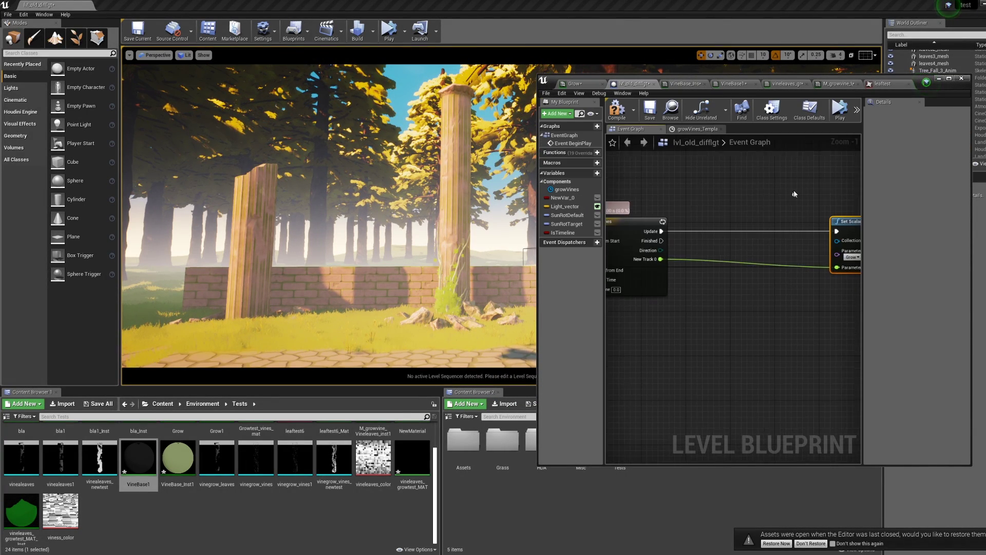
scroll(781, 193, "down", 1)
right_click_drag(679, 159, 710, 183)
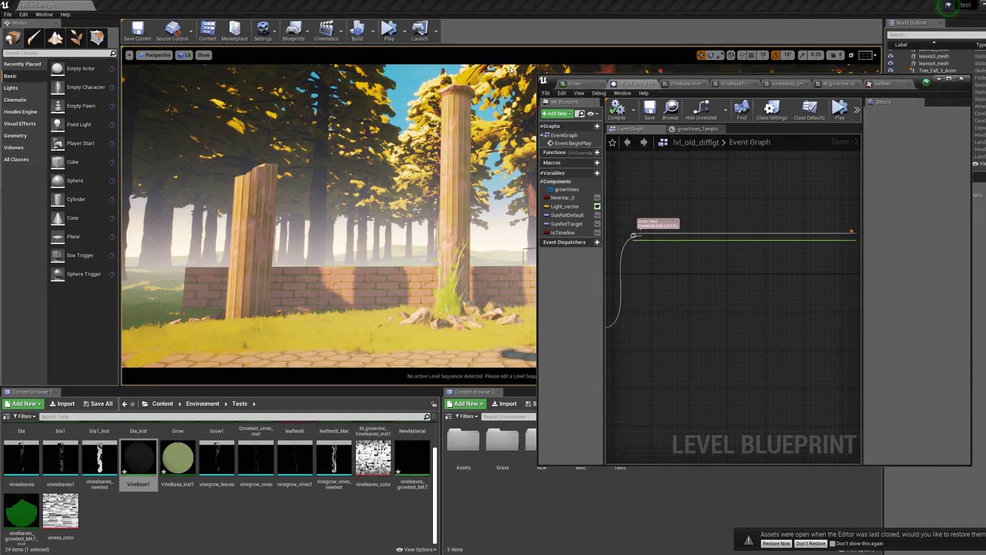
left_click(389, 31)
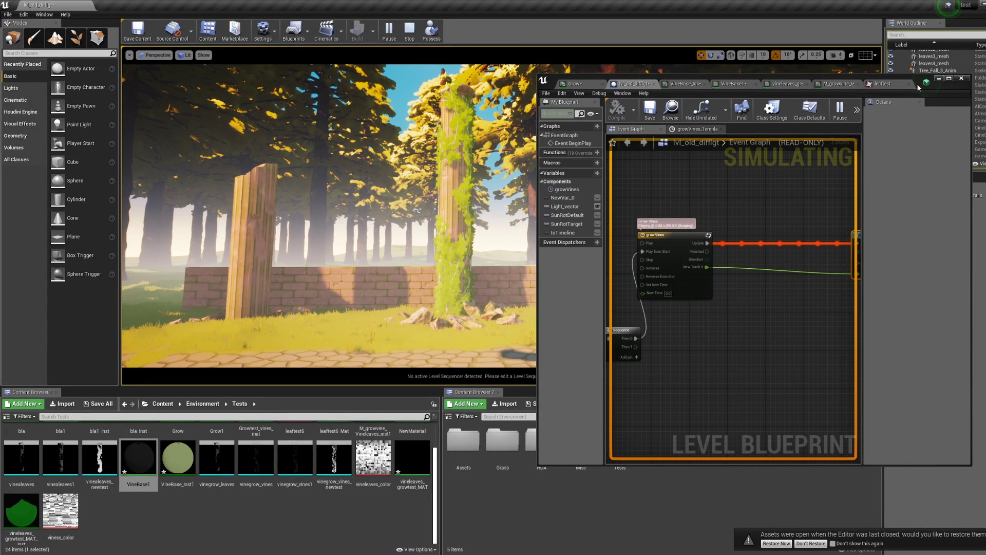
left_click_drag(919, 86, 964, 100)
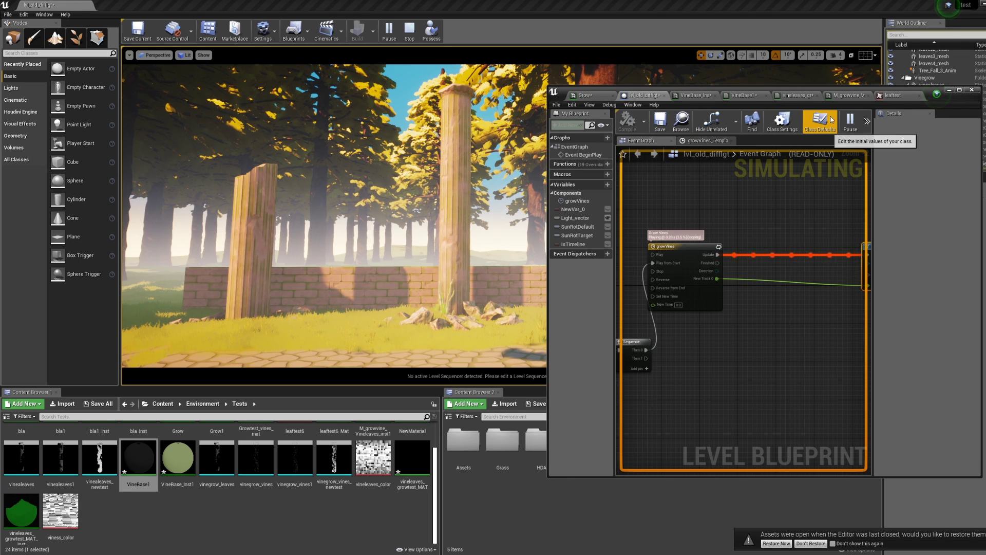
left_click(410, 30)
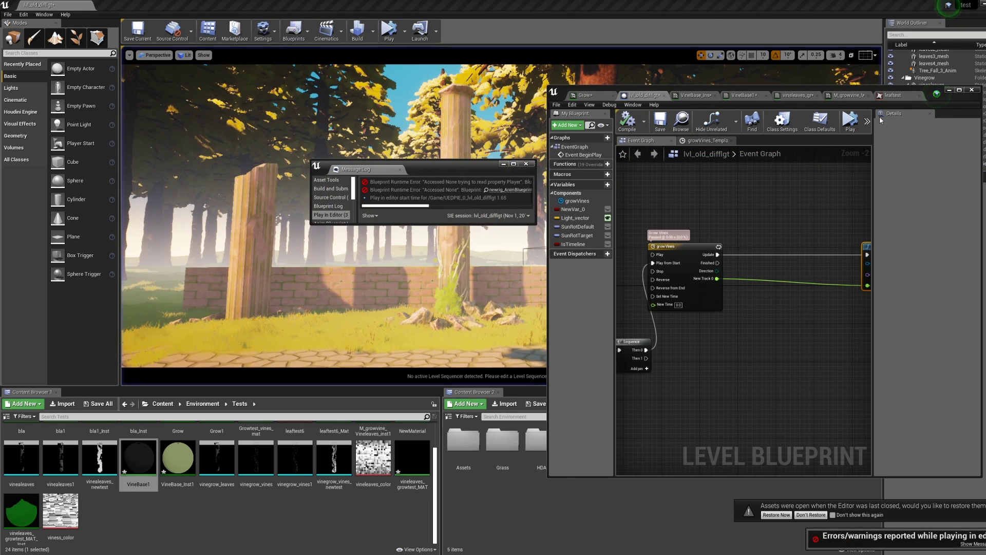
left_click(526, 164)
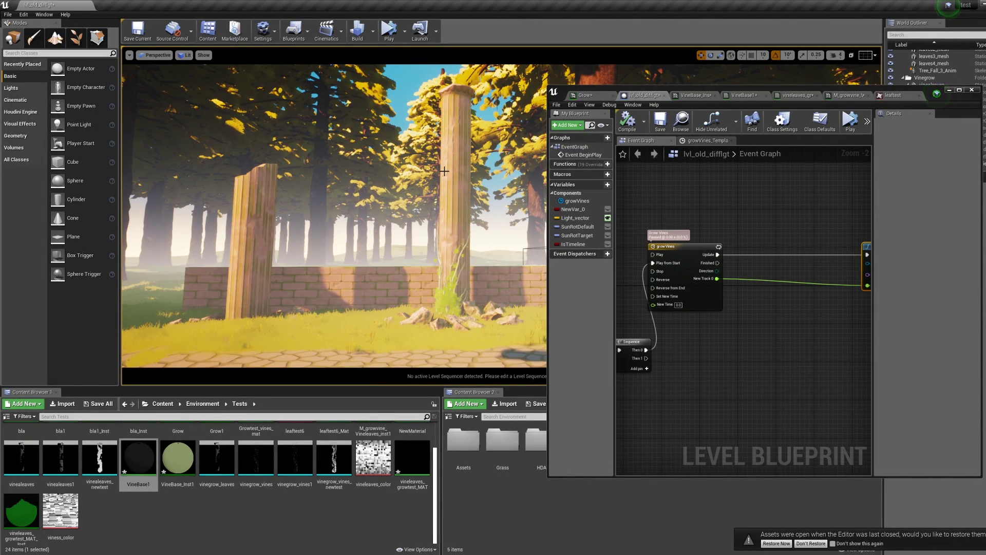
Step: Move the Event BeginPlay node down beside the Sequence node in the Event Graph so the two line up
right_click_drag(741, 205, 736, 204)
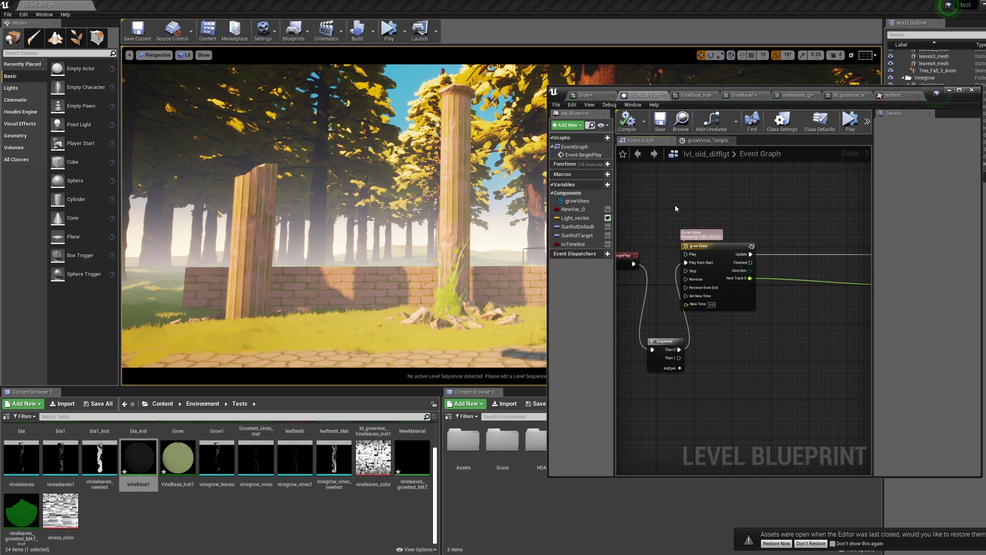
right_click_drag(673, 205, 748, 204)
left_click_drag(688, 256, 689, 339)
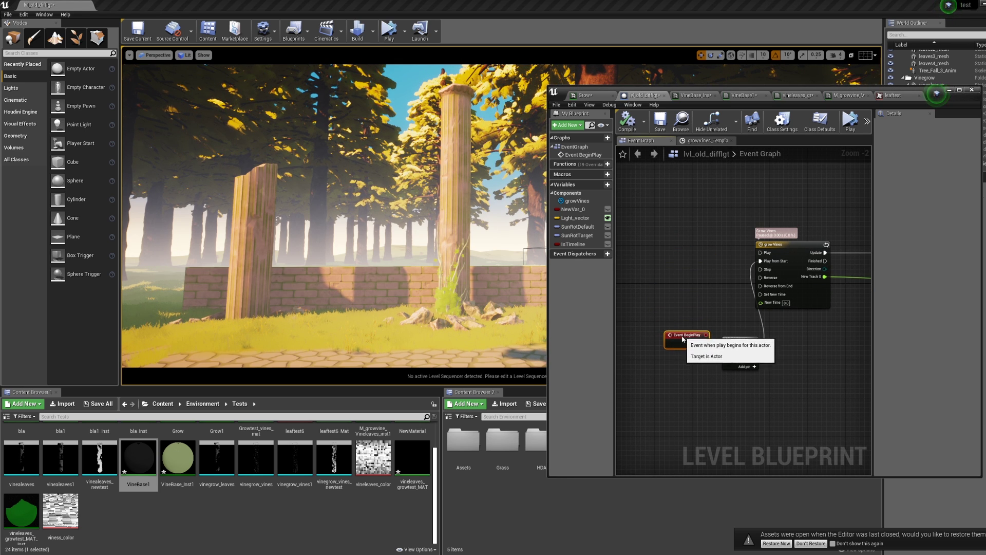
right_click_drag(715, 234, 674, 233)
left_click_drag(654, 337, 642, 336)
right_click_drag(671, 248, 707, 235)
left_click(643, 185)
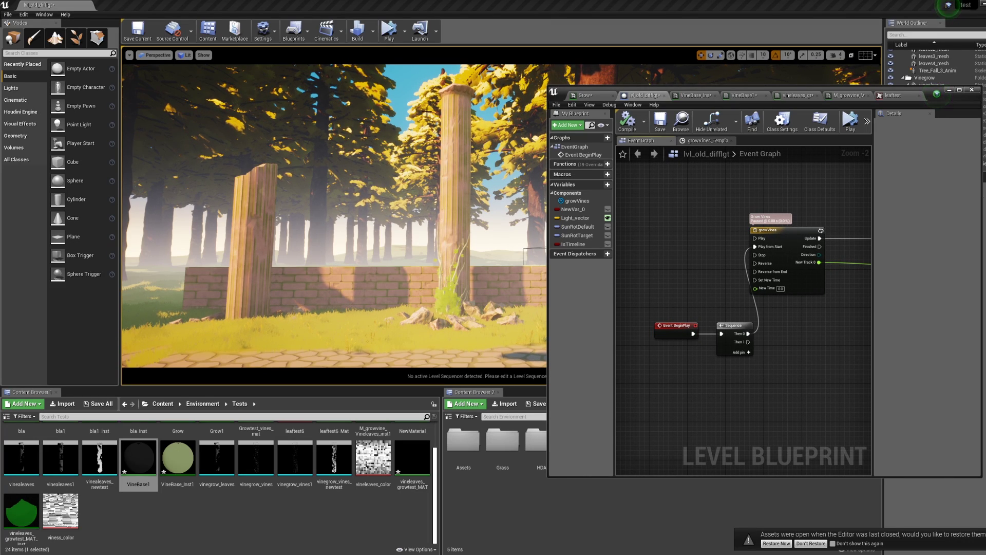